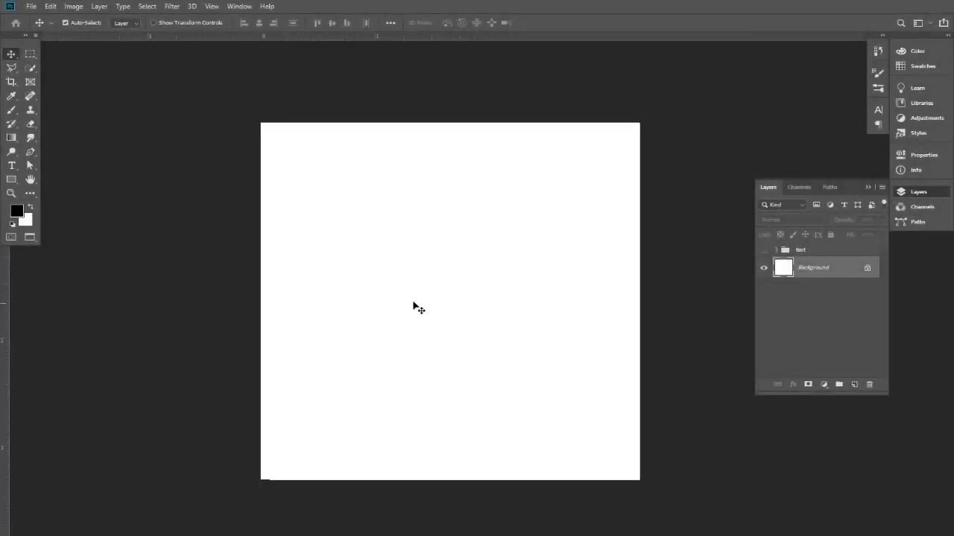
- Draw a black 498 px circle with the Ellipse tool
{"action": "left_click", "coordinate": [10, 182]}
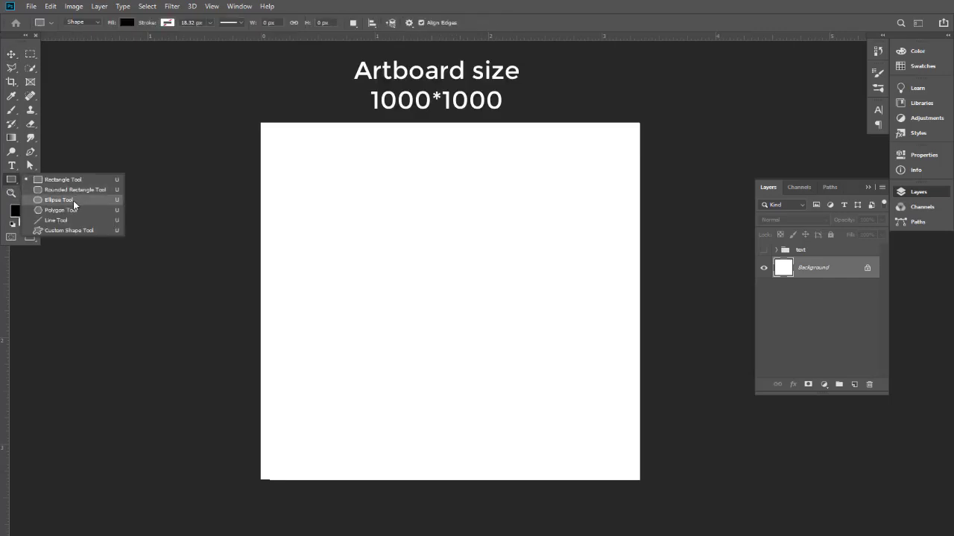
{"action": "left_click", "coordinate": [73, 201]}
{"action": "left_click_drag", "start_coordinate": [344, 223], "coordinate": [532, 423]}
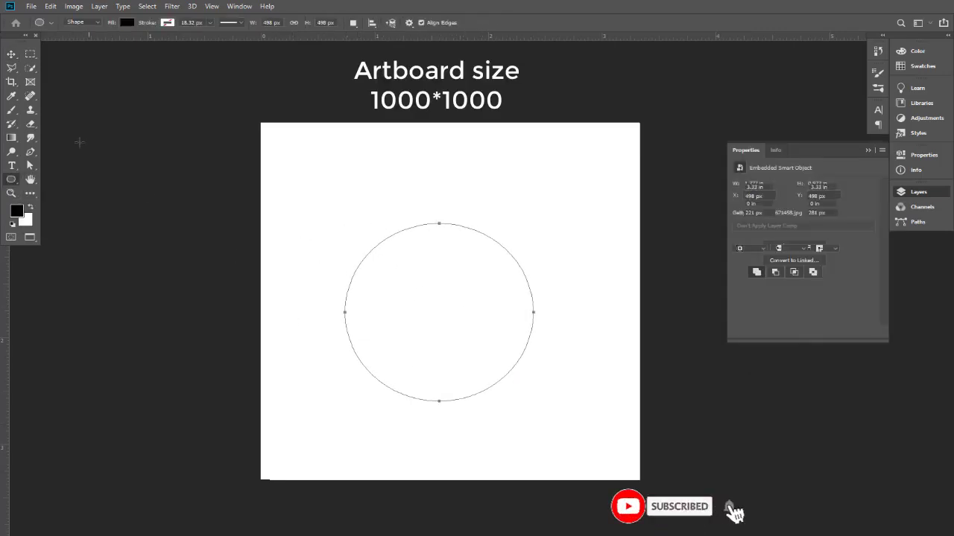
{"action": "key", "text": "v"}
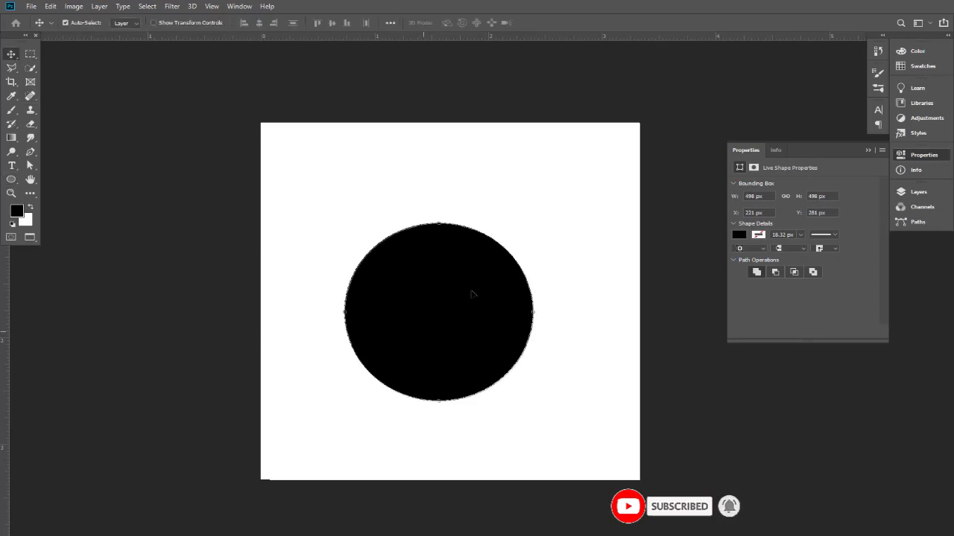
- Move the black circle to the canvas's upper right and bring up the Layers panel
{"action": "mouse_move", "coordinate": [470, 294]}
{"action": "left_mouse_down"}
{"action": "mouse_move", "coordinate": [526, 270]}
{"action": "mouse_move", "coordinate": [492, 260]}
{"action": "left_mouse_up"}
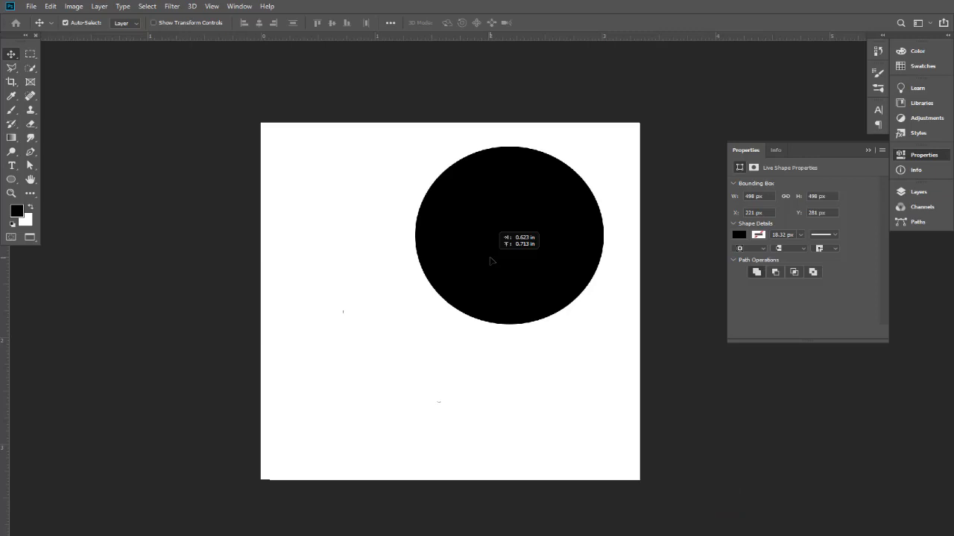
{"action": "left_click_drag", "start_coordinate": [491, 260], "coordinate": [489, 263]}
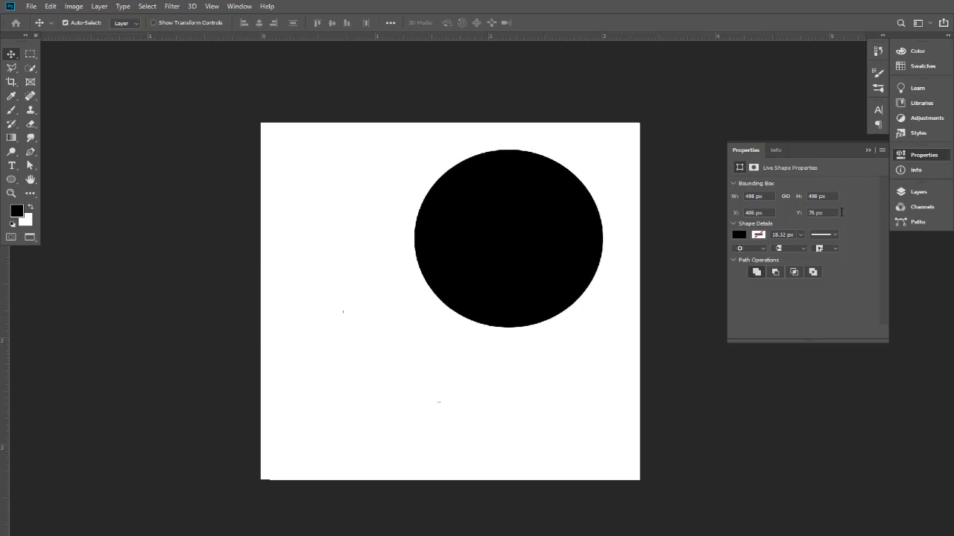
{"action": "left_click", "coordinate": [868, 149]}
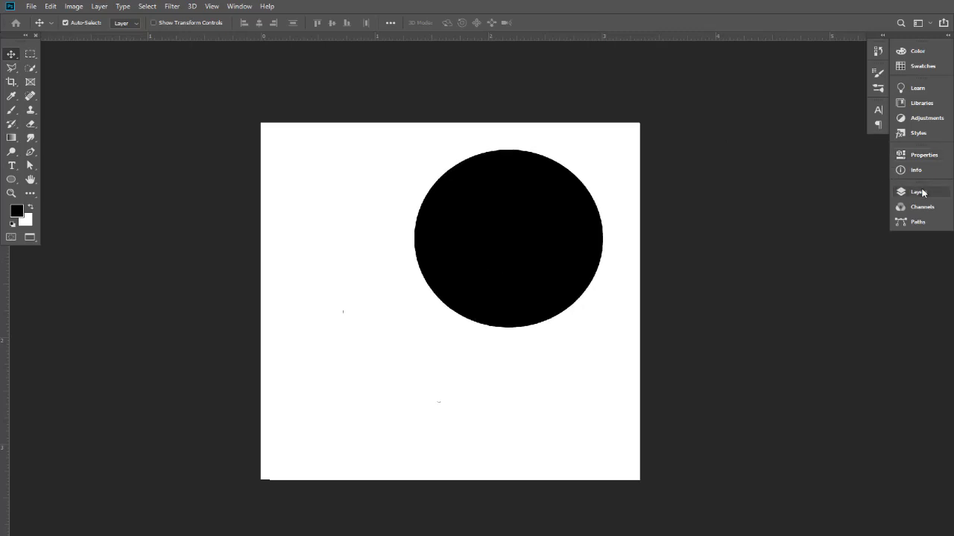
{"action": "left_click", "coordinate": [918, 192]}
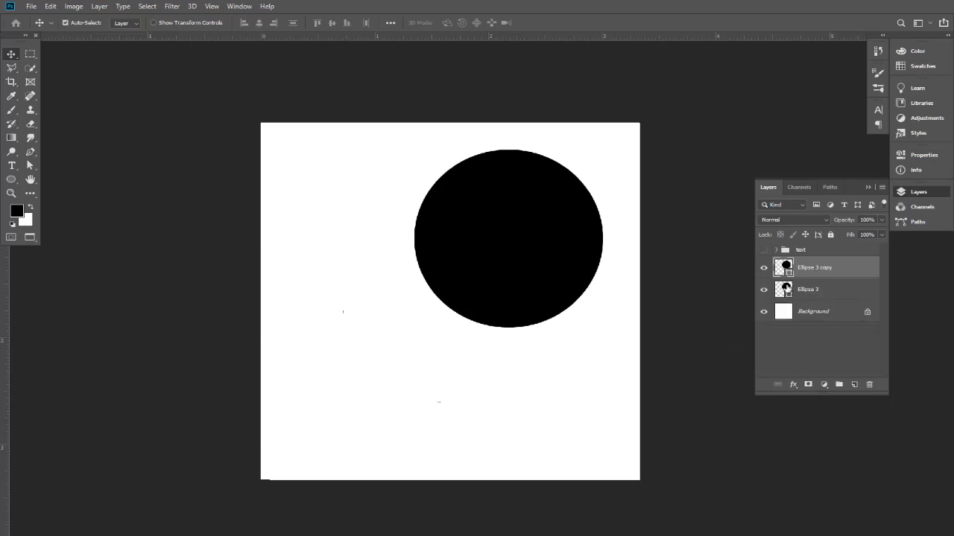
- Recolour Ellipse 3 dark red and scale it to 112% to form a ring around the black circle
{"action": "double_click", "coordinate": [781, 289]}
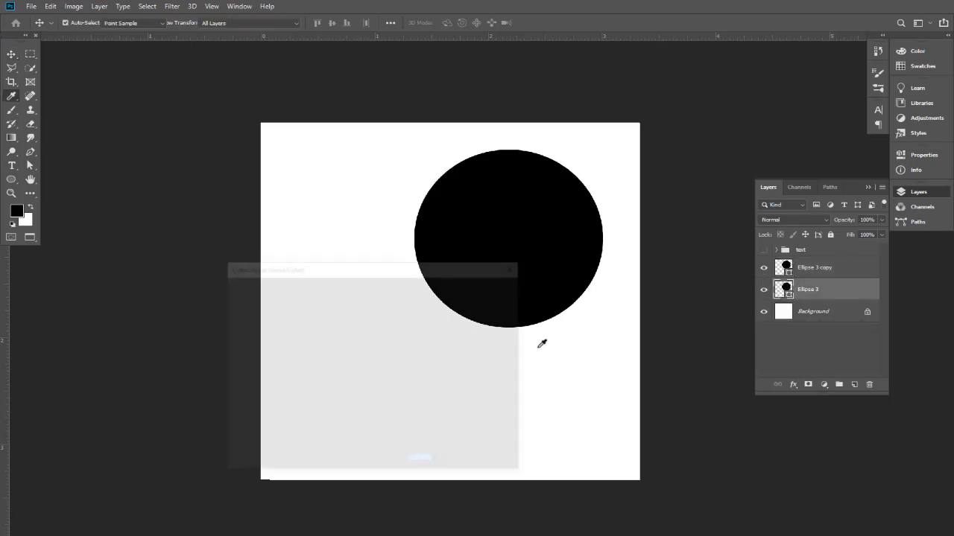
{"action": "type", "text": "813939"}
{"action": "left_click", "coordinate": [479, 288]}
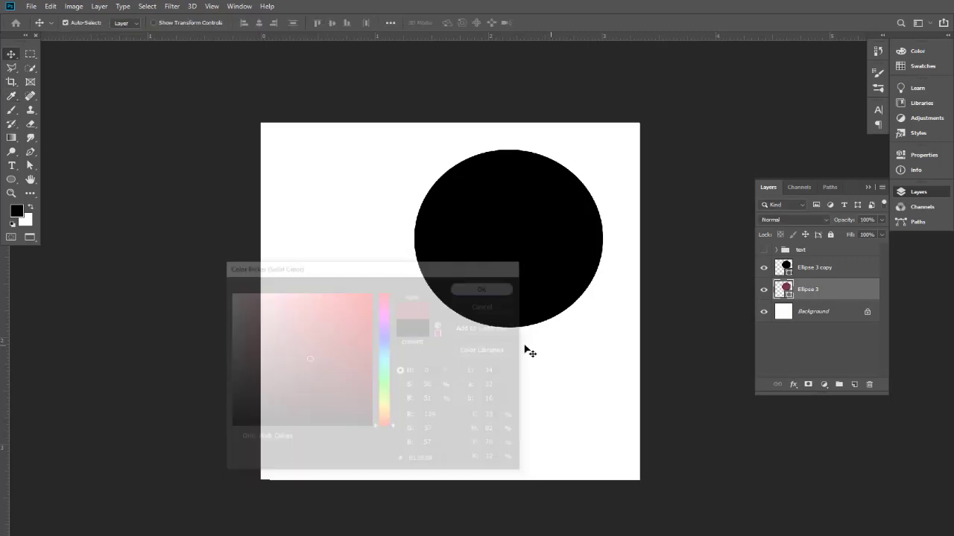
{"action": "key", "text": "ctrl+t"}
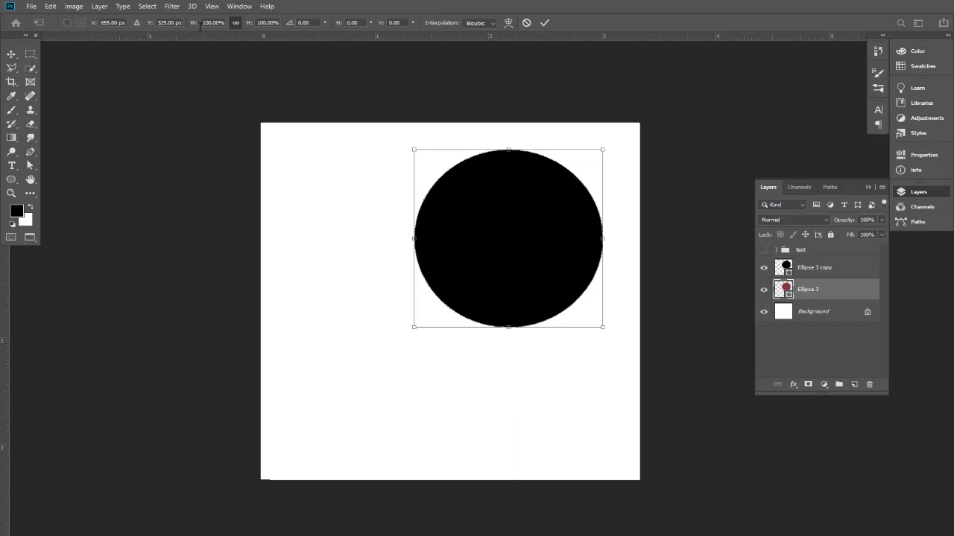
{"action": "left_click_drag", "start_coordinate": [193, 26], "coordinate": [200, 26]}
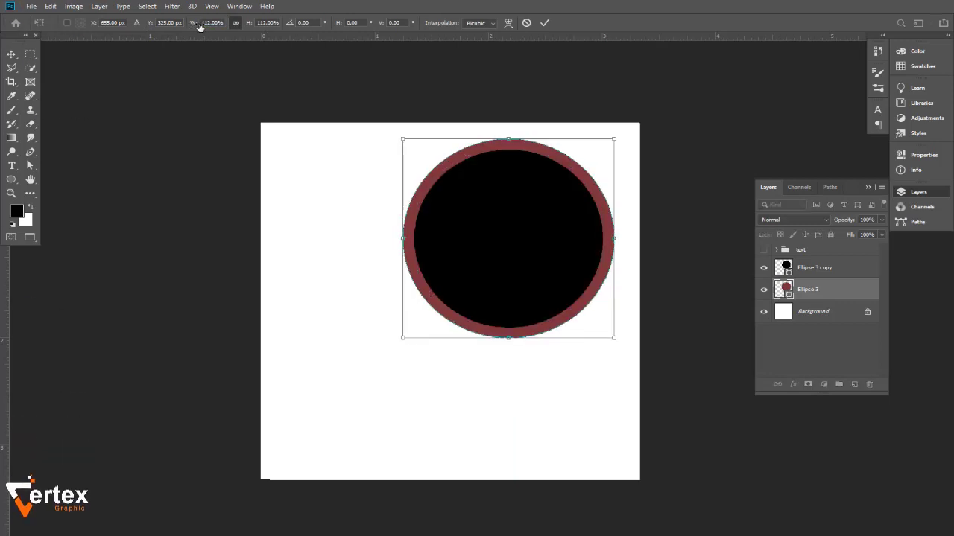
{"action": "key", "text": "Return"}
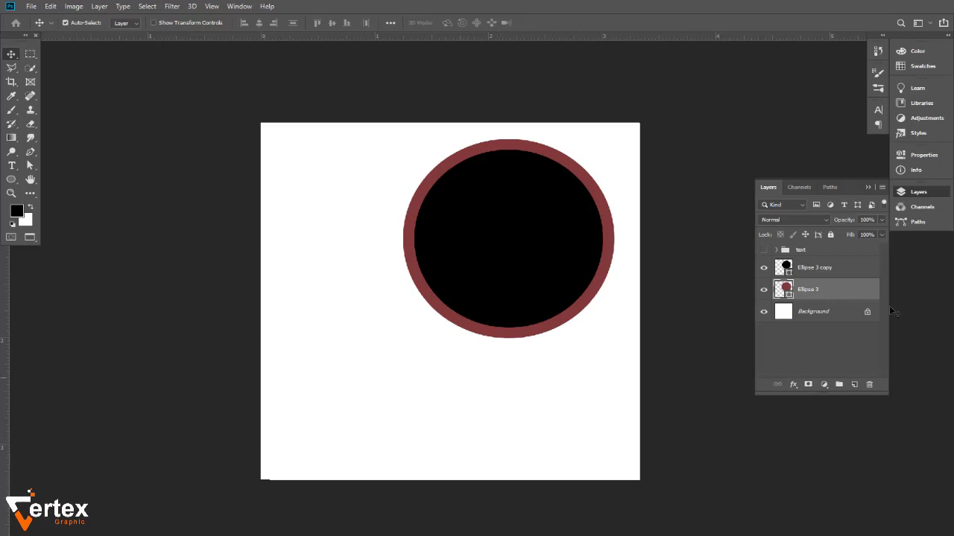
- Duplicate both circle layers, shrink the copy to about 77% and place it at the big circle's lower left
{"action": "left_click", "coordinate": [820, 268], "text": "ctrl"}
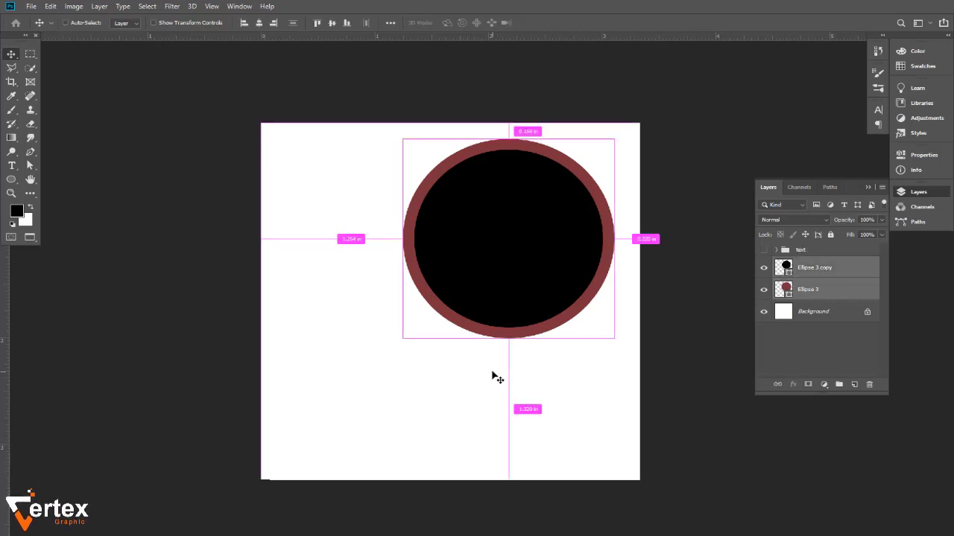
{"action": "key", "text": "ctrl+j"}
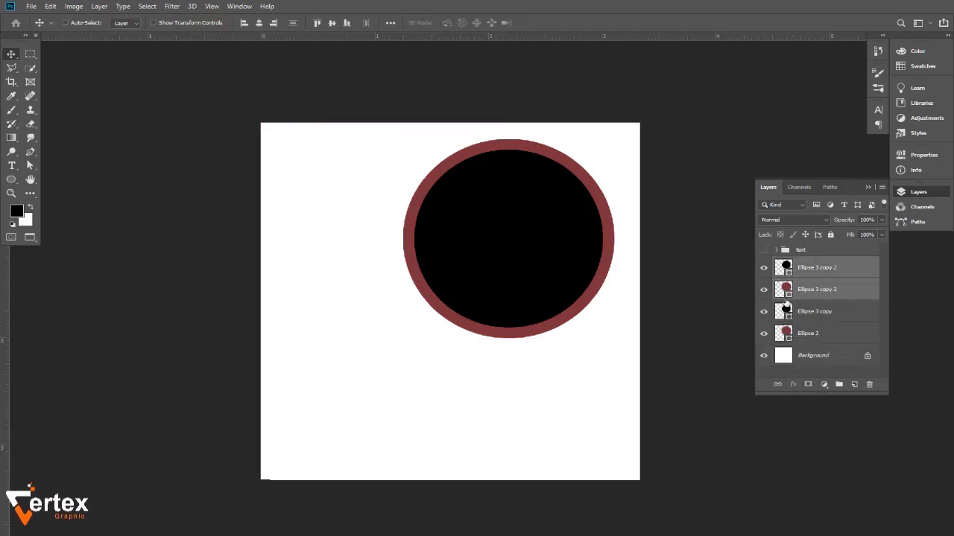
{"action": "key", "text": "ctrl+t"}
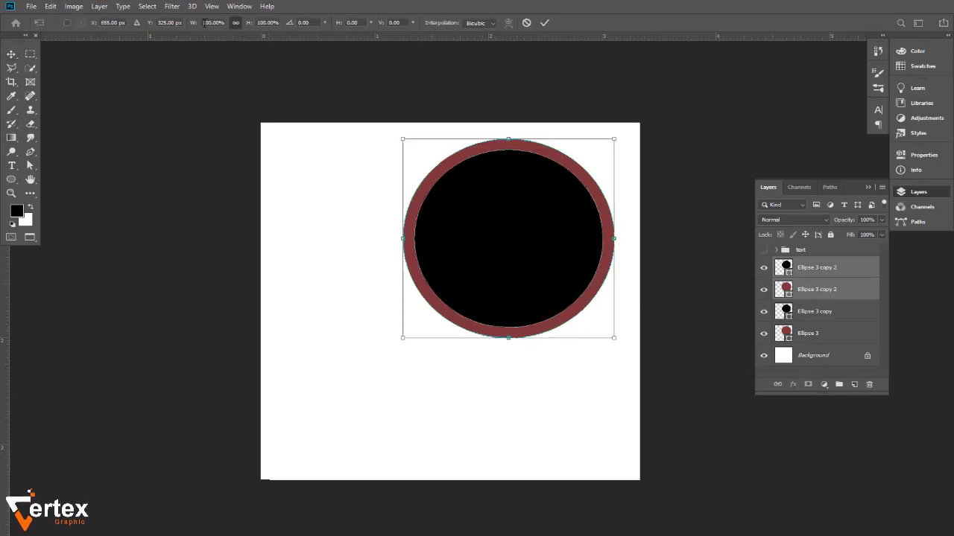
{"action": "left_click_drag", "start_coordinate": [189, 24], "coordinate": [161, 30]}
{"action": "left_click_drag", "start_coordinate": [511, 243], "coordinate": [446, 325]}
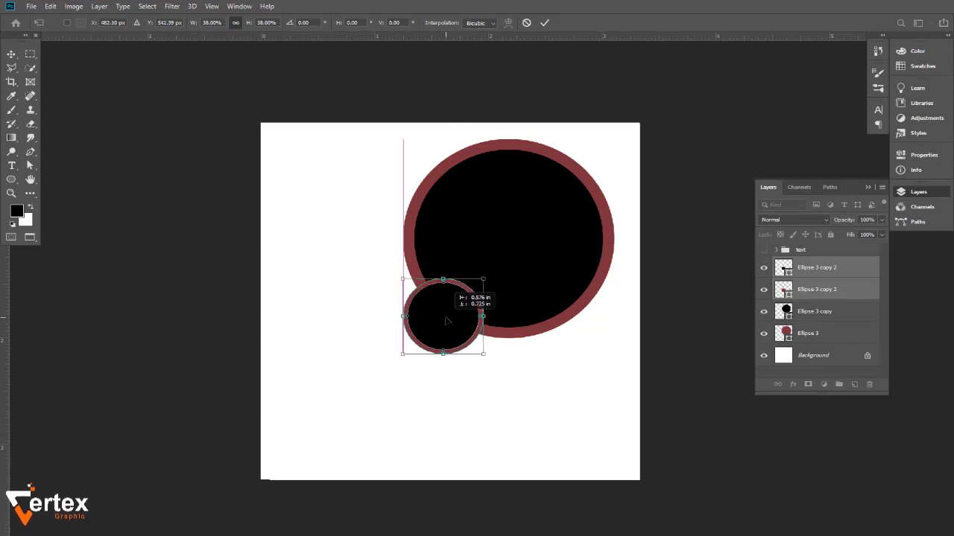
{"action": "left_click_drag", "start_coordinate": [447, 321], "coordinate": [447, 316]}
{"action": "left_click", "coordinate": [821, 343], "text": "shift"}
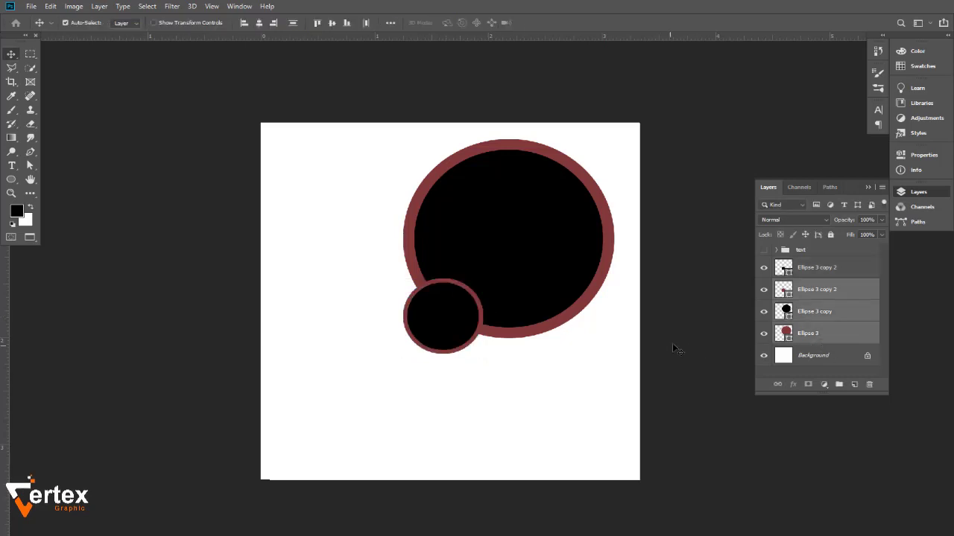
{"action": "left_click", "coordinate": [819, 268]}
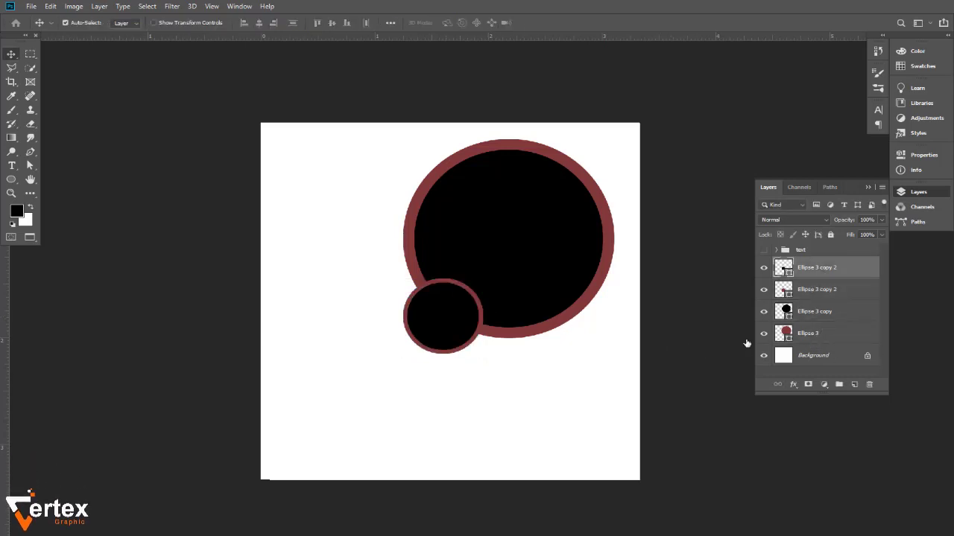
- Shrink both ringed circles slightly together toward the upper right
{"action": "key", "text": "ctrl+t"}
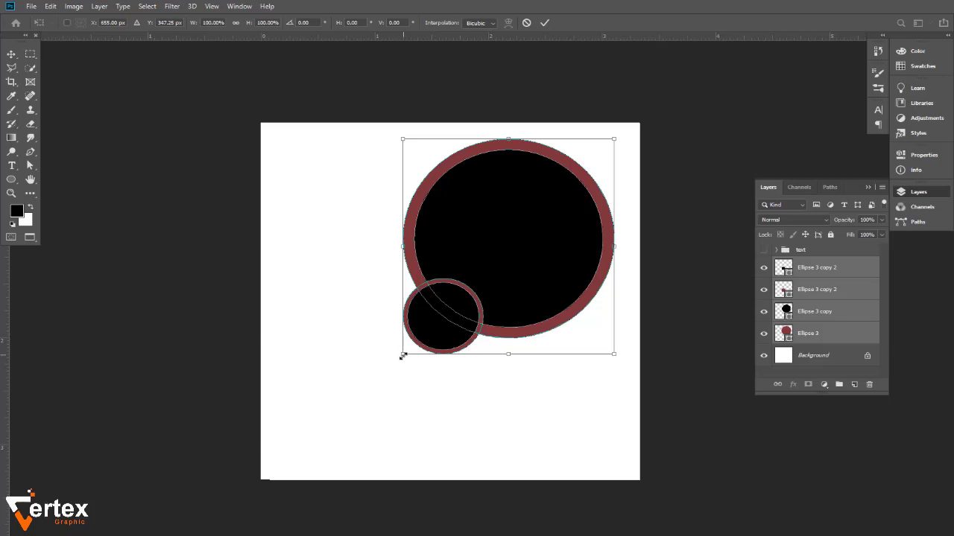
{"action": "left_click_drag", "start_coordinate": [402, 355], "coordinate": [421, 343]}
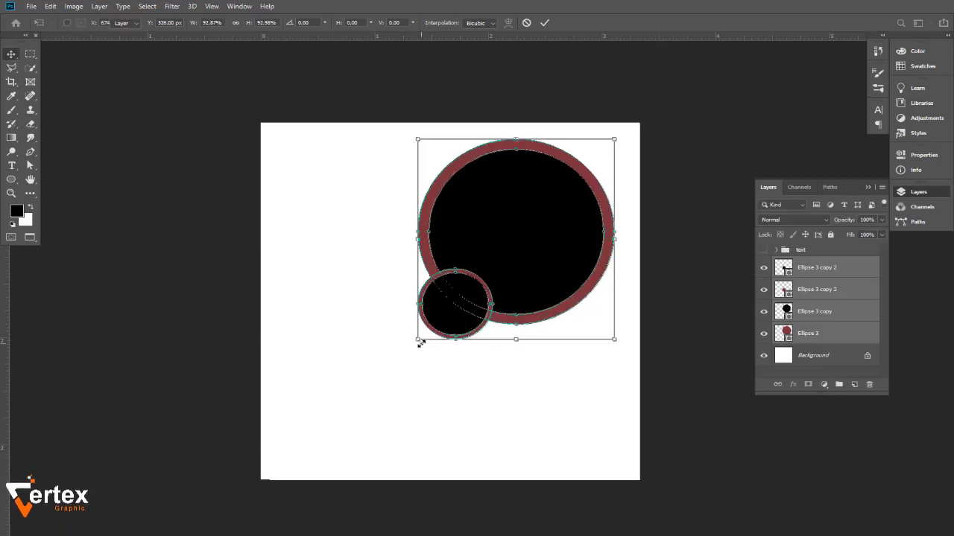
{"action": "key", "text": "Return"}
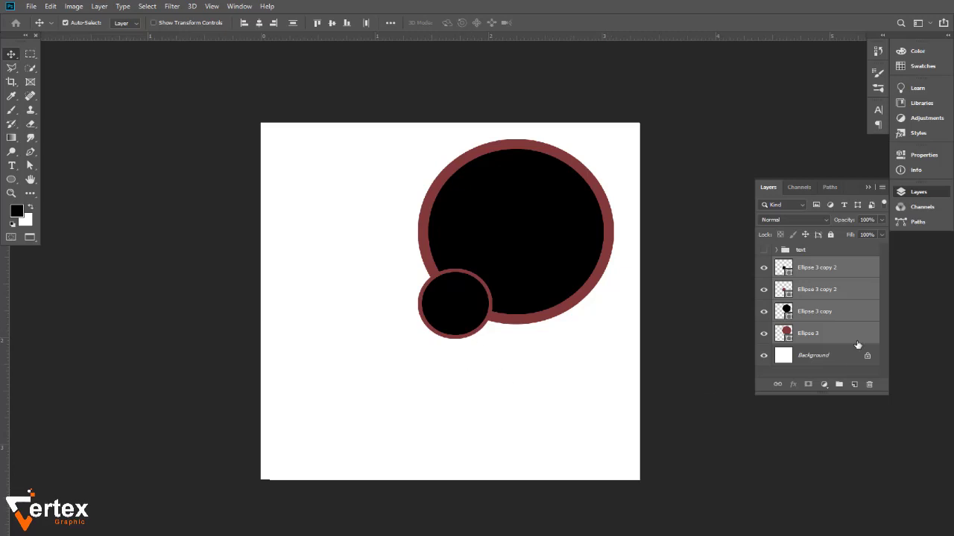
- Enlarge the small ringed circle's two layers to 111%, then deselect
{"action": "left_click", "coordinate": [829, 292]}
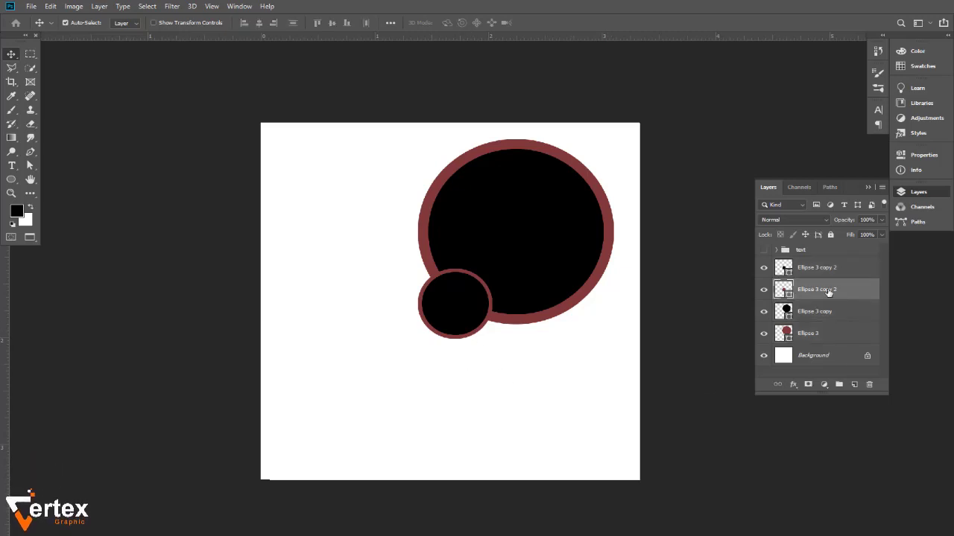
{"action": "left_click", "coordinate": [823, 268], "text": "ctrl"}
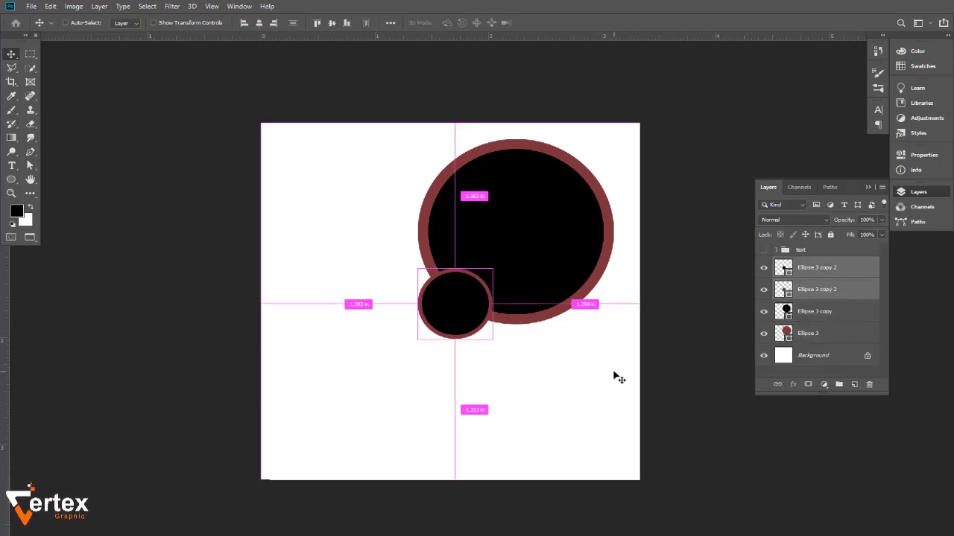
{"action": "key", "text": "ctrl+t"}
{"action": "left_click_drag", "start_coordinate": [493, 339], "coordinate": [502, 348]}
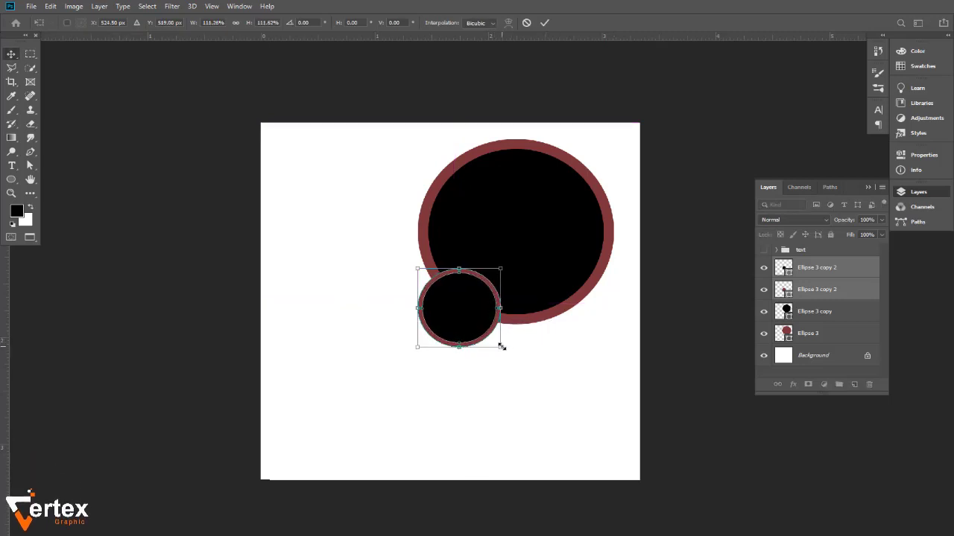
{"action": "key", "text": "Return"}
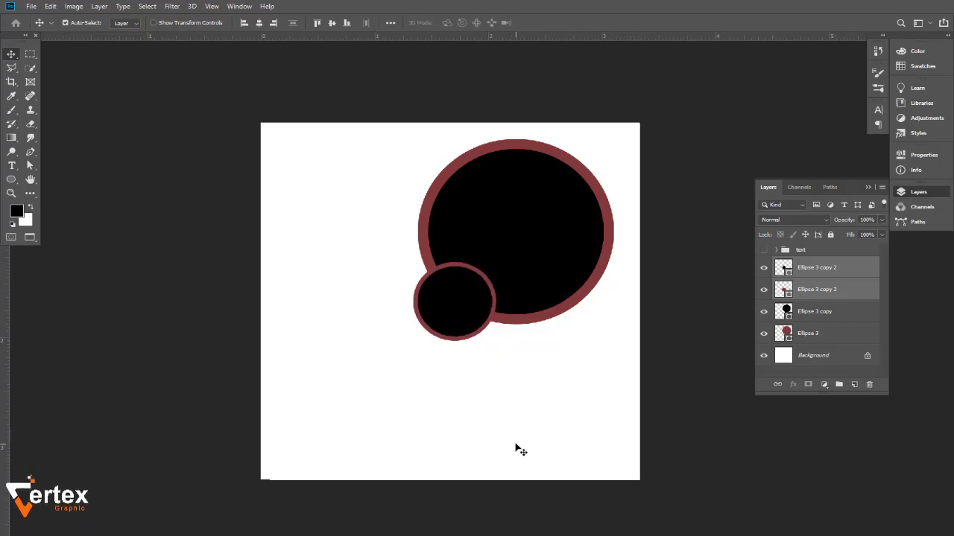
{"action": "left_click", "coordinate": [521, 406]}
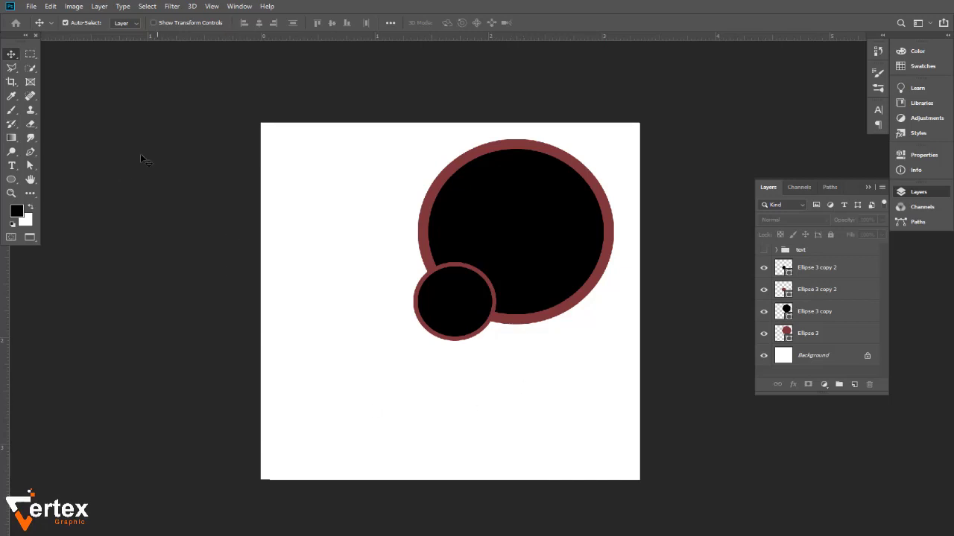
- Draw a large light grey rectangle over the lower canvas
{"action": "left_click", "coordinate": [24, 183]}
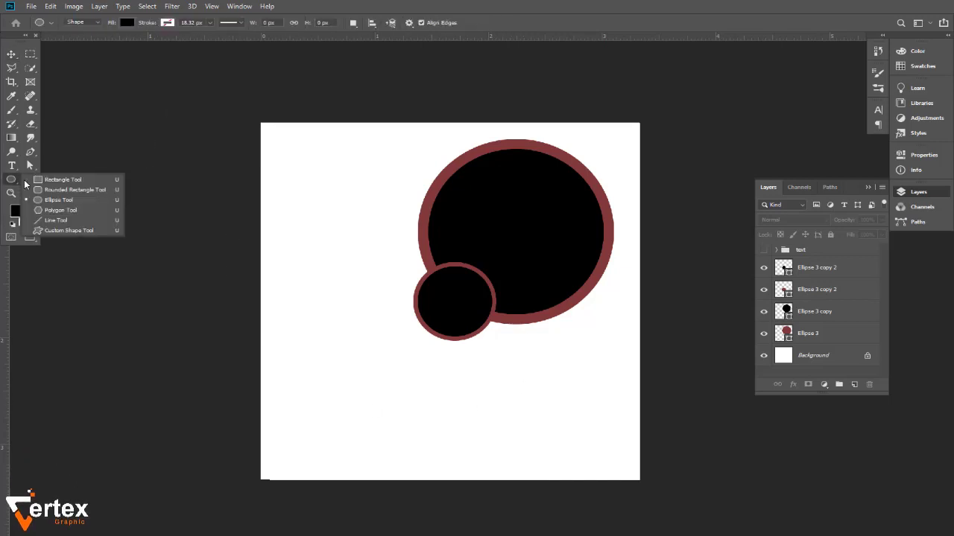
{"action": "left_click", "coordinate": [62, 179]}
{"action": "key", "text": "ctrl+minus"}
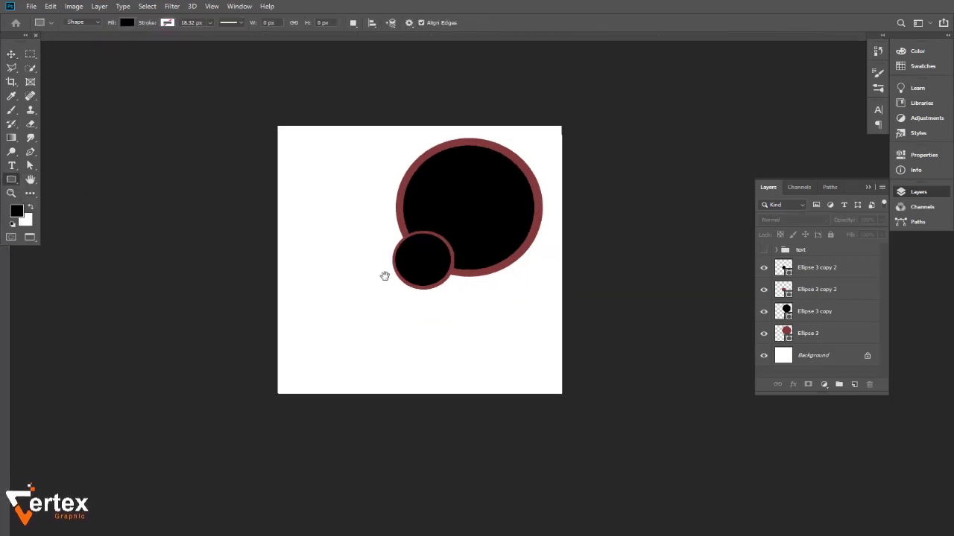
{"action": "left_click_drag", "start_coordinate": [394, 342], "coordinate": [533, 476]}
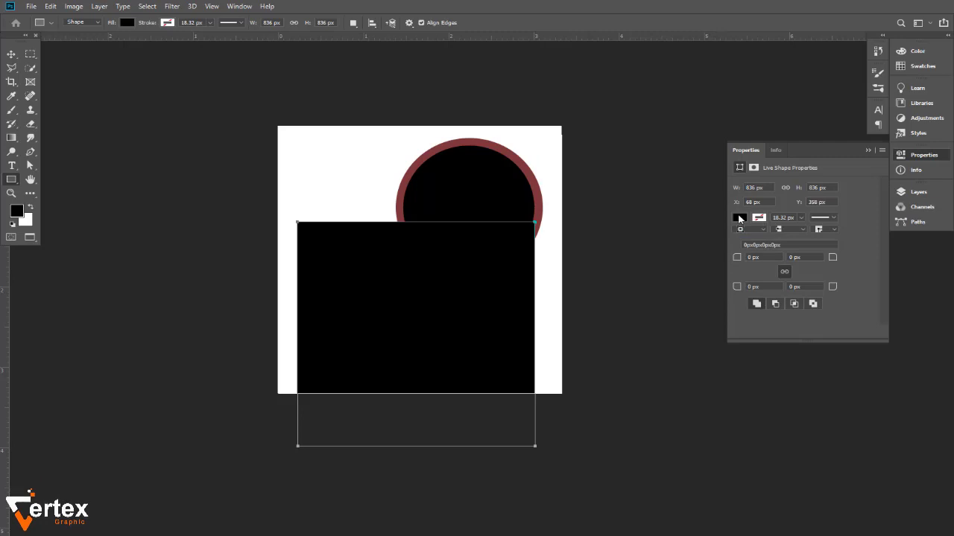
{"action": "left_click", "coordinate": [739, 219]}
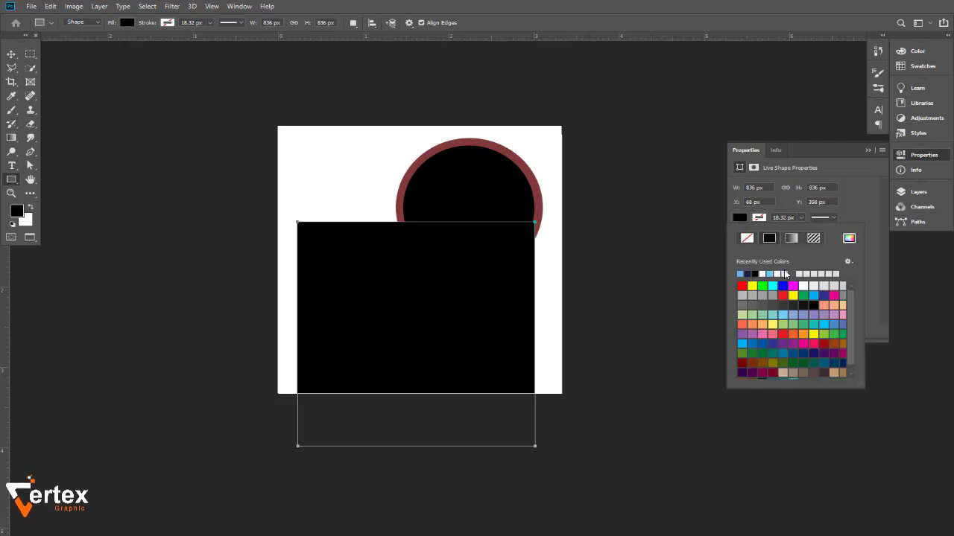
{"action": "left_click", "coordinate": [784, 274]}
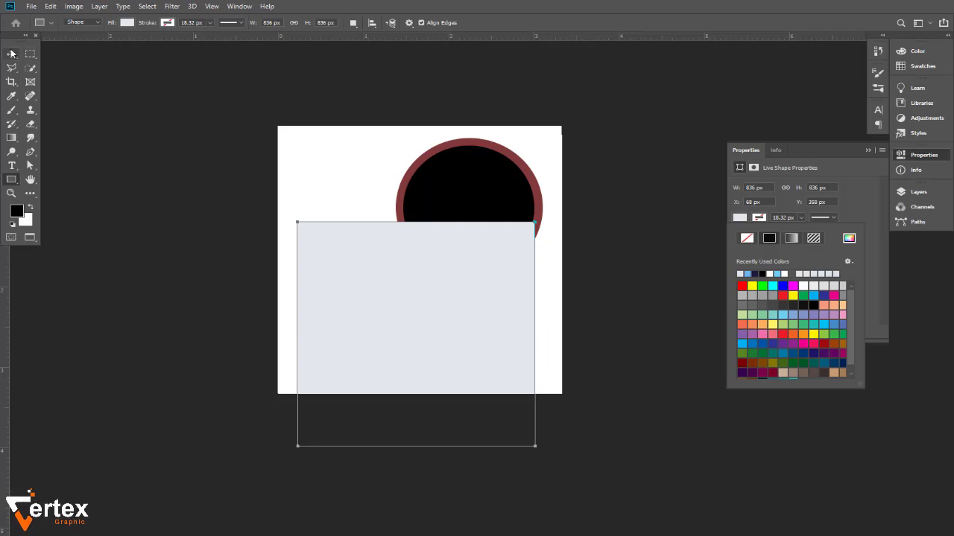
{"action": "key", "text": "Return"}
- Rotate the grey rectangle to about -12.8° and position it over the lower-left canvas
{"action": "key", "text": "ctrl+t"}
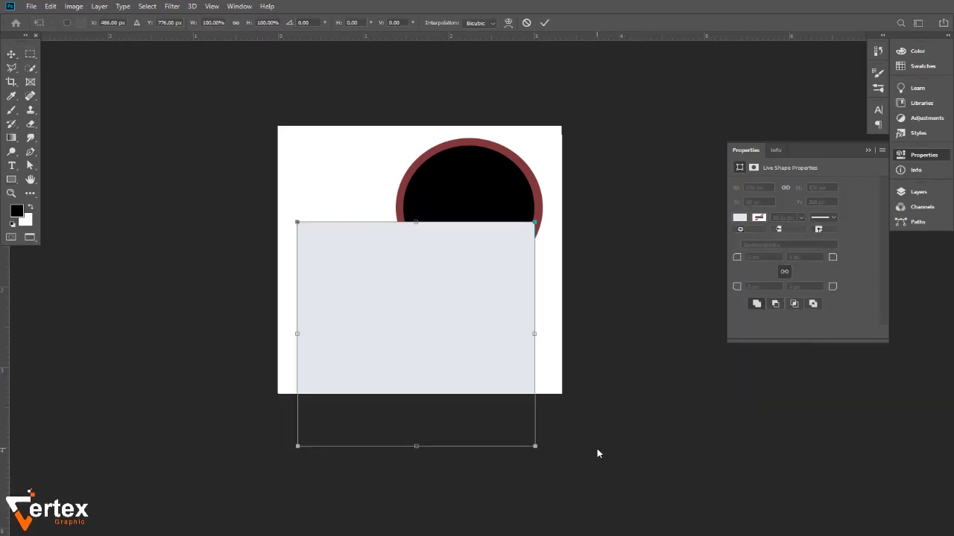
{"action": "left_click_drag", "start_coordinate": [557, 457], "coordinate": [622, 363]}
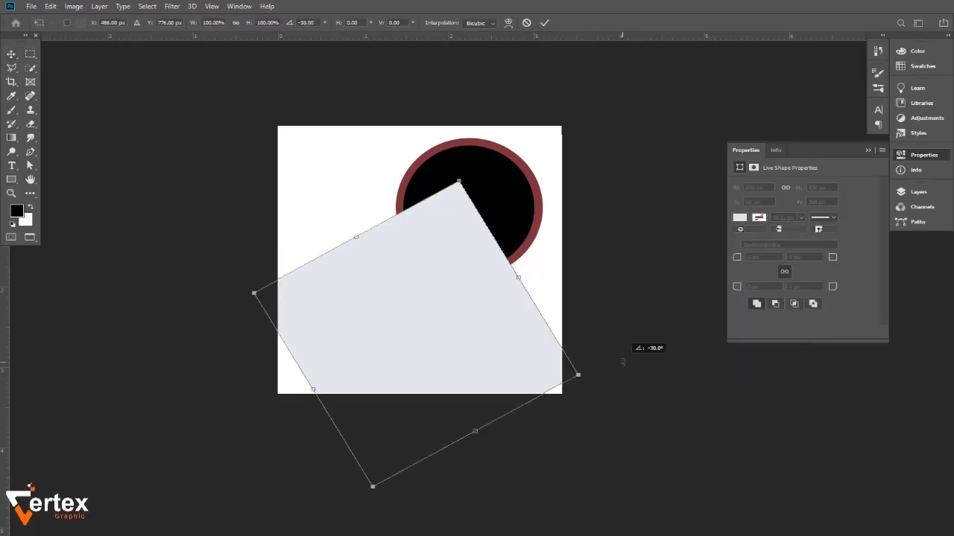
{"action": "left_click_drag", "start_coordinate": [478, 322], "coordinate": [412, 372]}
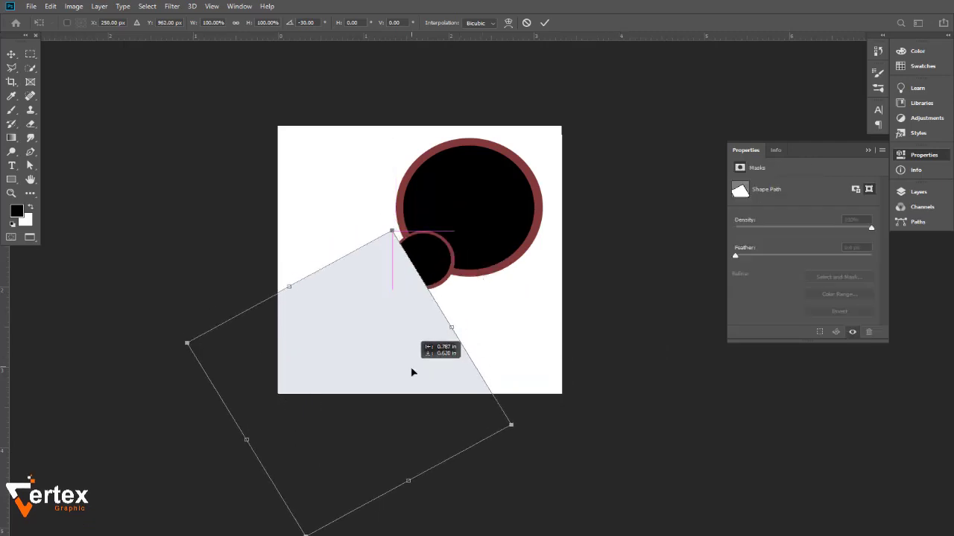
{"action": "left_click_drag", "start_coordinate": [544, 443], "coordinate": [494, 481]}
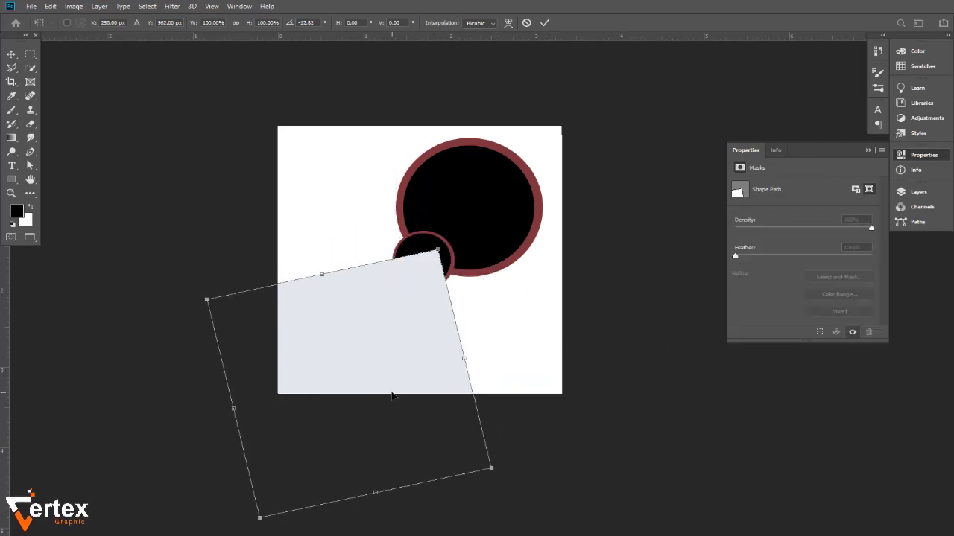
{"action": "left_click_drag", "start_coordinate": [393, 396], "coordinate": [390, 390]}
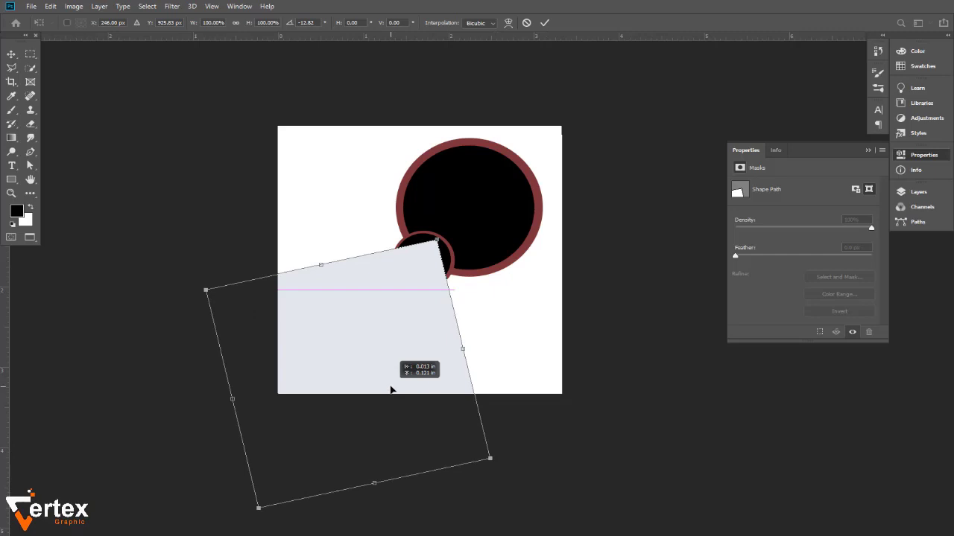
{"action": "left_click_drag", "start_coordinate": [390, 389], "coordinate": [389, 384]}
- Commit the rectangle and move Rectangle 5 beneath the circle layers
{"action": "key", "text": "Return"}
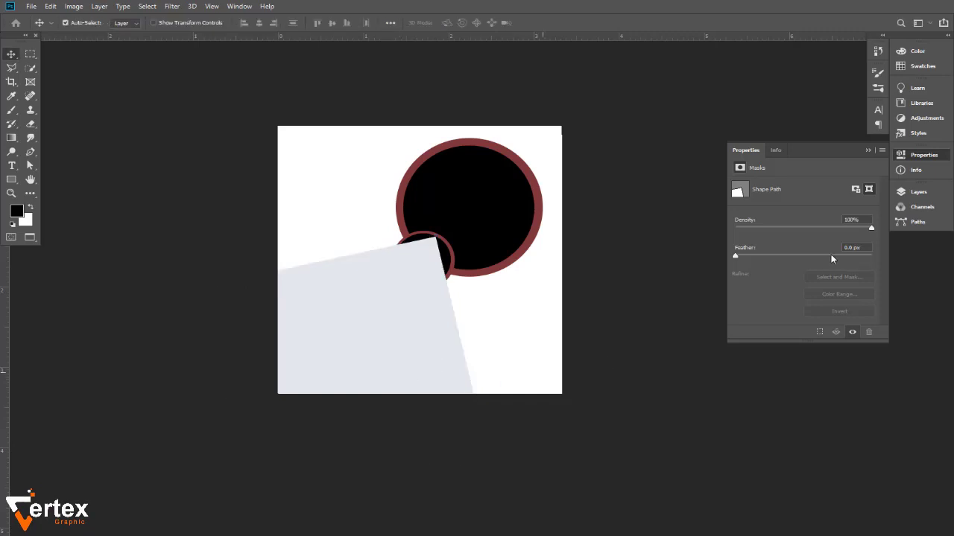
{"action": "left_click", "coordinate": [868, 151]}
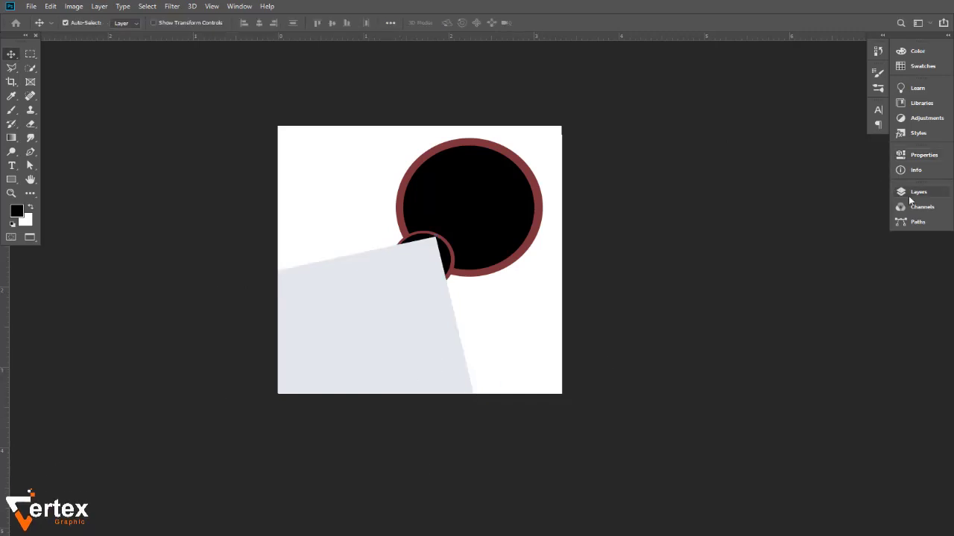
{"action": "left_click", "coordinate": [916, 195]}
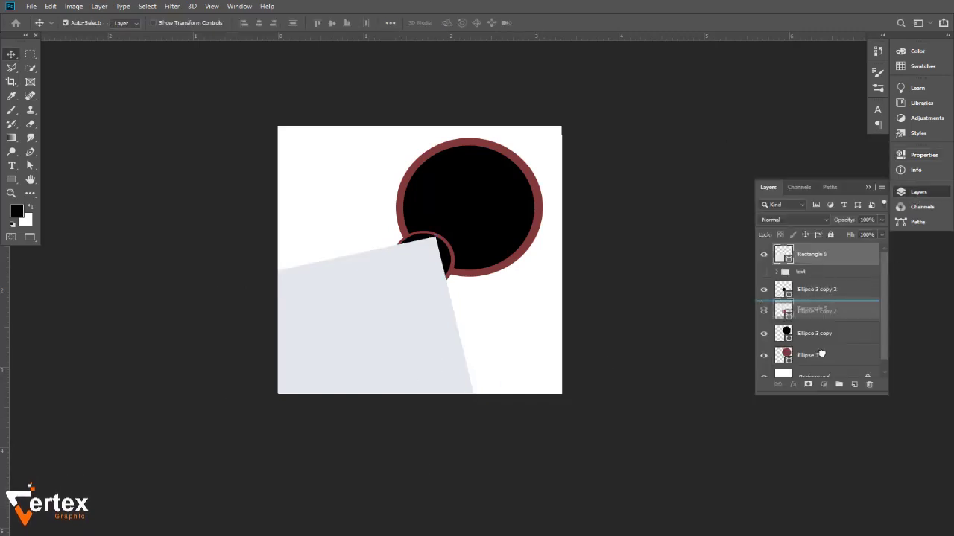
{"action": "left_click_drag", "start_coordinate": [812, 383], "coordinate": [812, 366]}
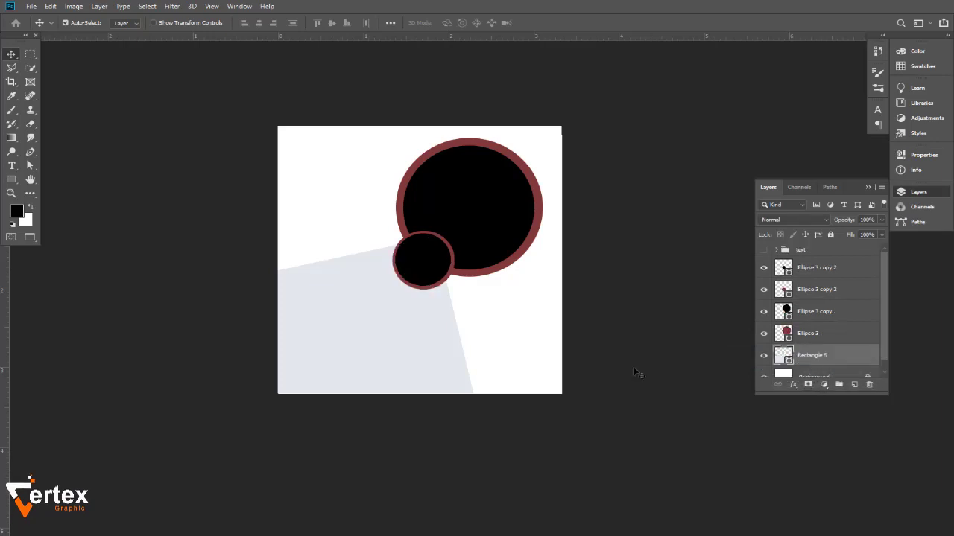
{"action": "scroll", "coordinate": [409, 277], "scroll_direction": "up", "scroll_amount": 2}
{"action": "scroll", "coordinate": [404, 289], "scroll_direction": "up", "scroll_amount": 2}
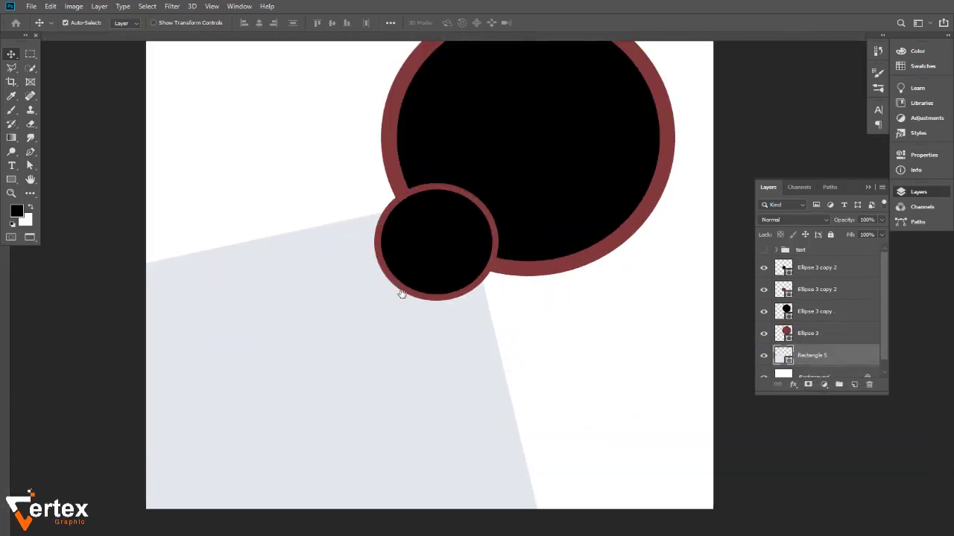
{"action": "key", "text": "ctrl+r"}
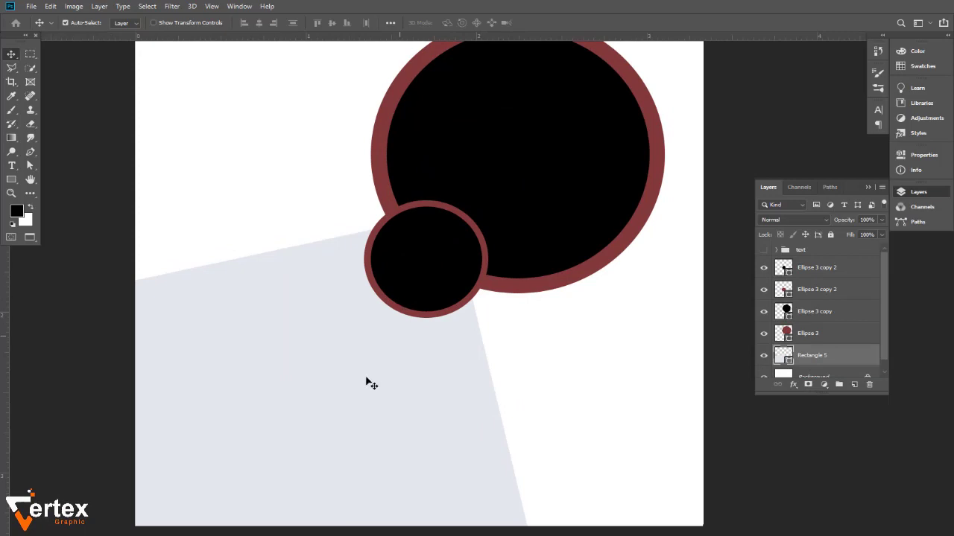
{"action": "scroll", "coordinate": [419, 323], "scroll_direction": "down", "scroll_amount": 2}
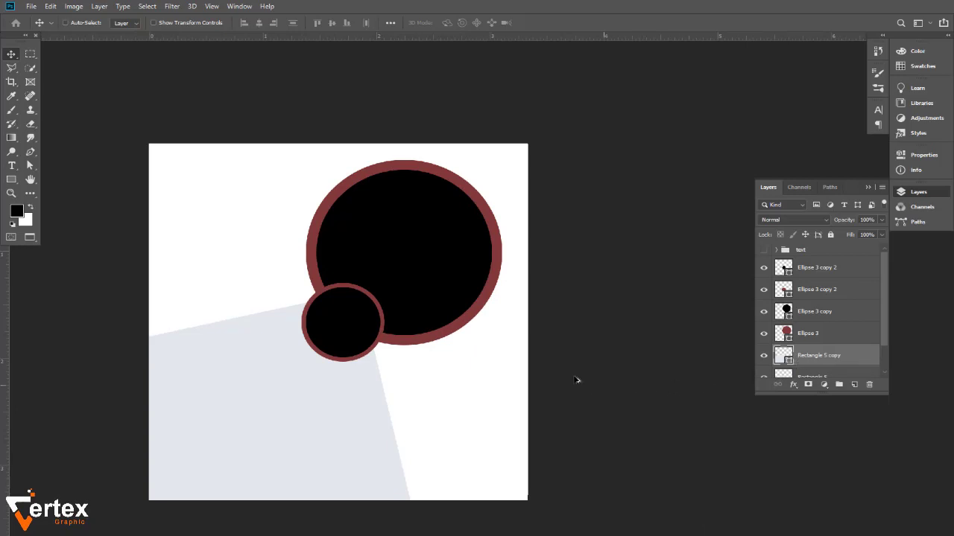
- Move the rectangle copy up-right, rotate it to about -29° and scale it proportionally to 133%
{"action": "left_click", "coordinate": [501, 373], "text": "alt"}
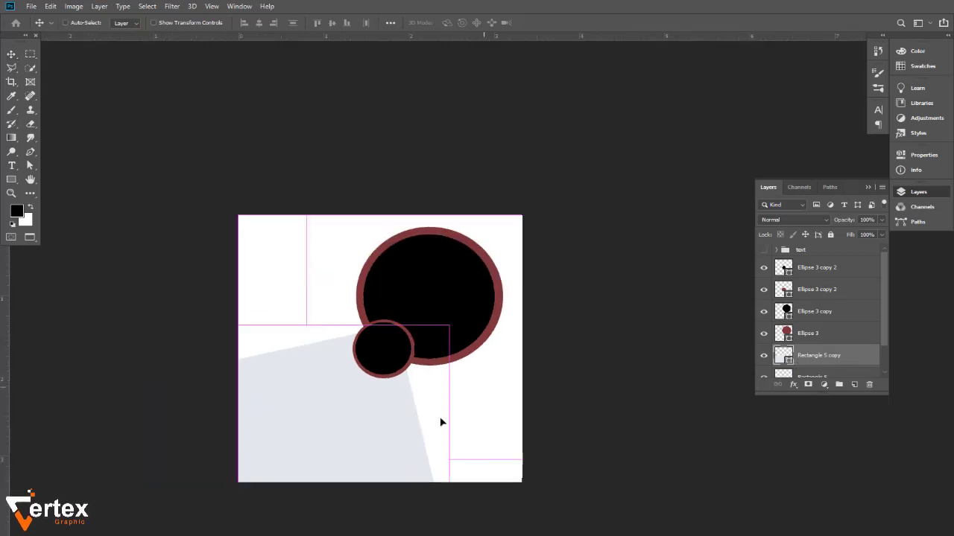
{"action": "key", "text": "ctrl+t"}
{"action": "left_click_drag", "start_coordinate": [361, 433], "coordinate": [556, 261]}
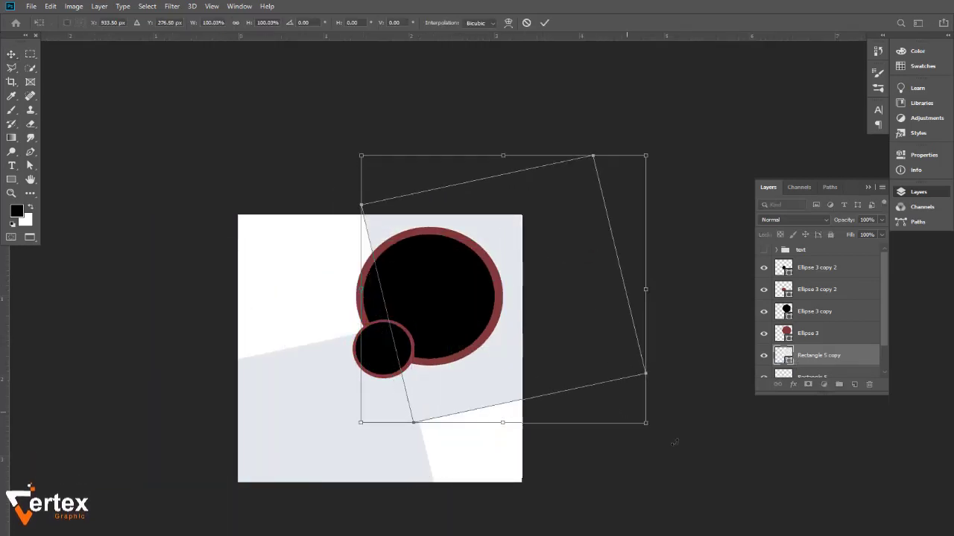
{"action": "mouse_move", "coordinate": [707, 389]}
{"action": "left_mouse_down"}
{"action": "mouse_move", "coordinate": [687, 316]}
{"action": "mouse_move", "coordinate": [542, 293]}
{"action": "mouse_move", "coordinate": [555, 273]}
{"action": "mouse_move", "coordinate": [545, 272]}
{"action": "left_mouse_up"}
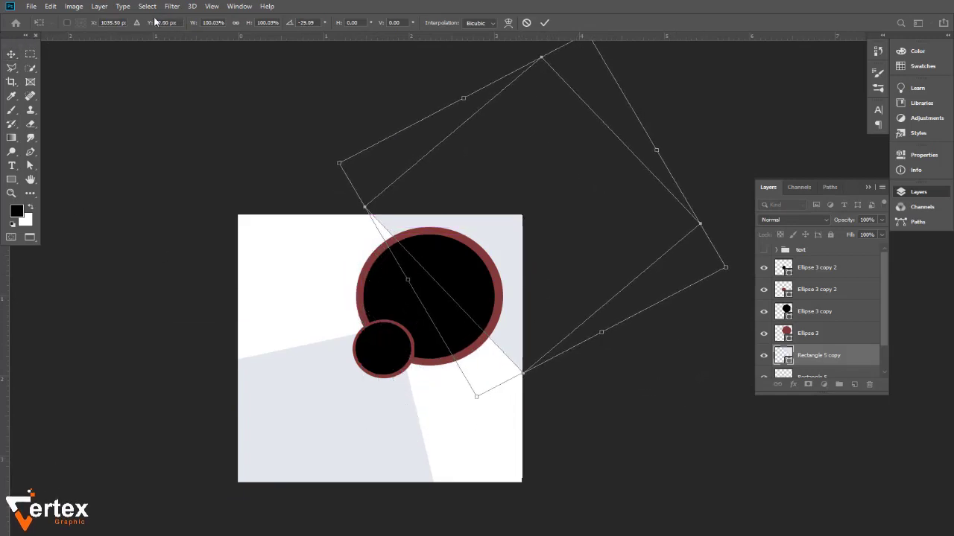
{"action": "left_click", "coordinate": [235, 22]}
{"action": "left_click_drag", "start_coordinate": [195, 23], "coordinate": [212, 27]}
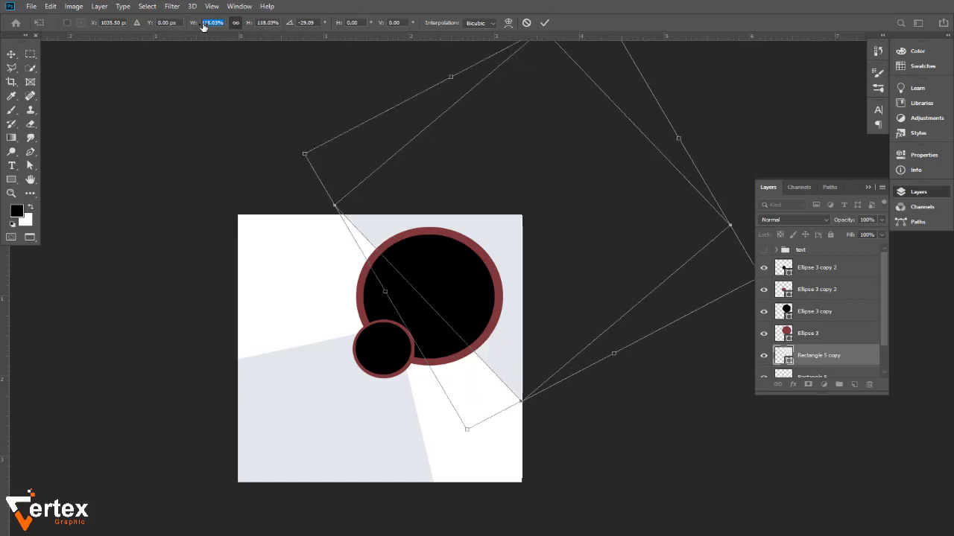
{"action": "mouse_move", "coordinate": [517, 316]}
{"action": "left_mouse_down"}
{"action": "mouse_move", "coordinate": [522, 291]}
{"action": "mouse_move", "coordinate": [539, 302]}
{"action": "left_mouse_up"}
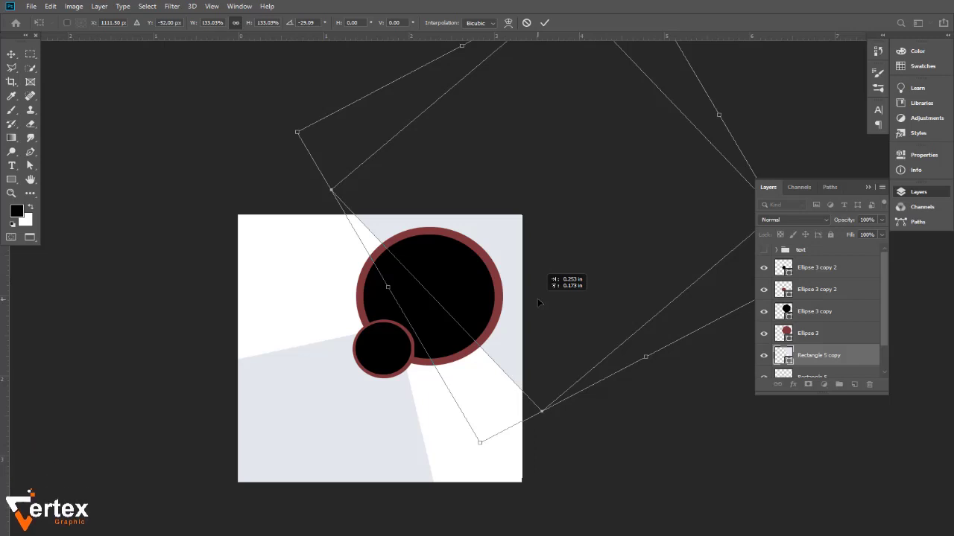
{"action": "key", "text": "Return"}
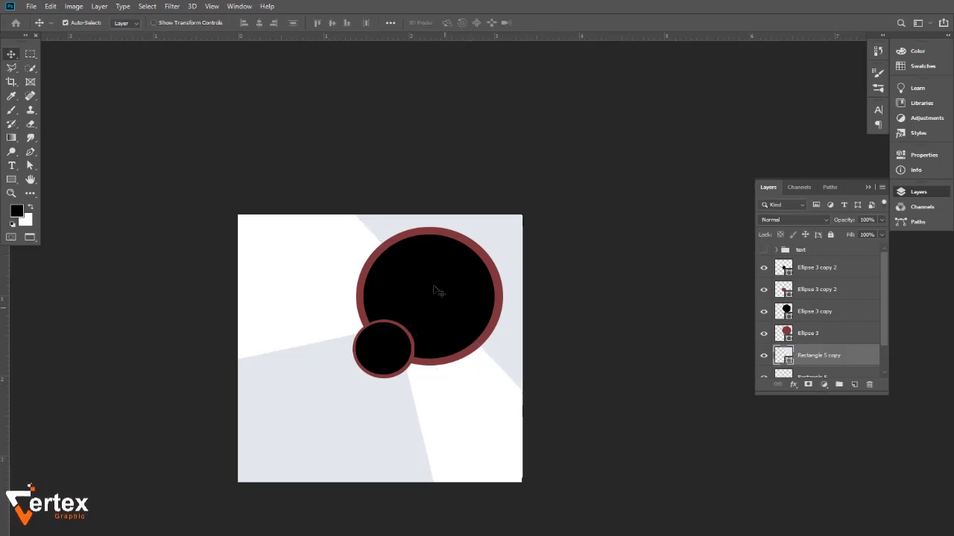
- Nudge all the circle layers slightly right and up with the arrow keys
{"action": "scroll", "coordinate": [434, 285], "scroll_direction": "up", "scroll_amount": 2}
{"action": "left_click_drag", "start_coordinate": [430, 276], "coordinate": [429, 238]}
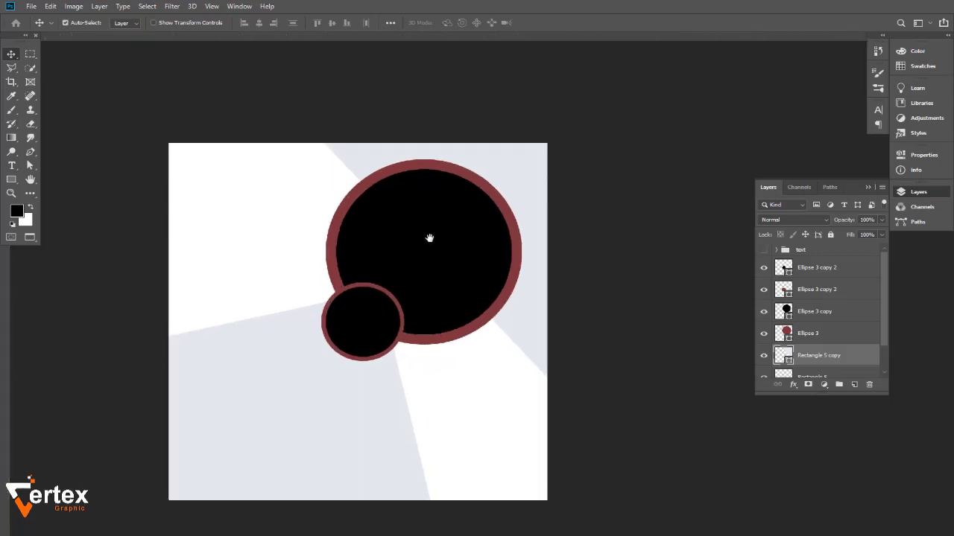
{"action": "key", "text": "ctrl+r"}
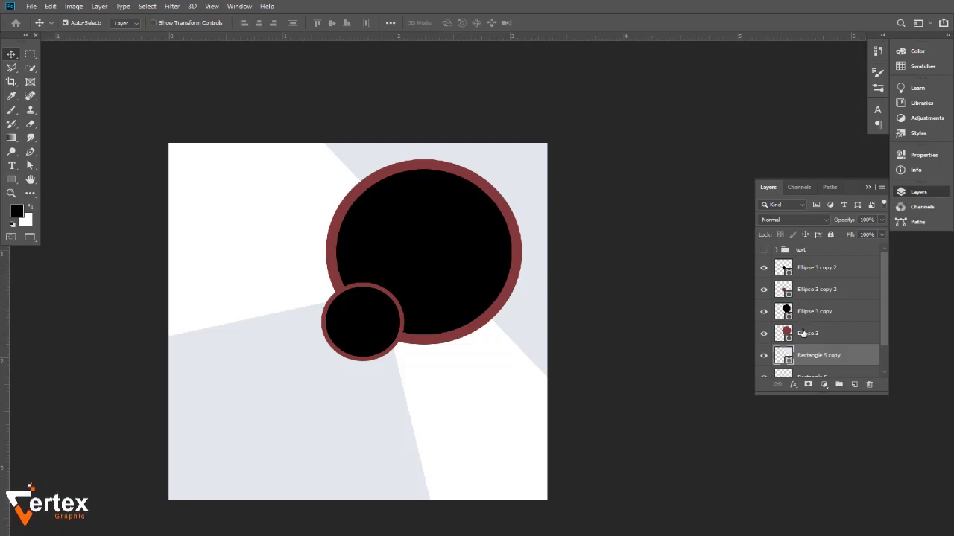
{"action": "left_click", "coordinate": [827, 333]}
{"action": "left_click", "coordinate": [836, 274], "text": "shift"}
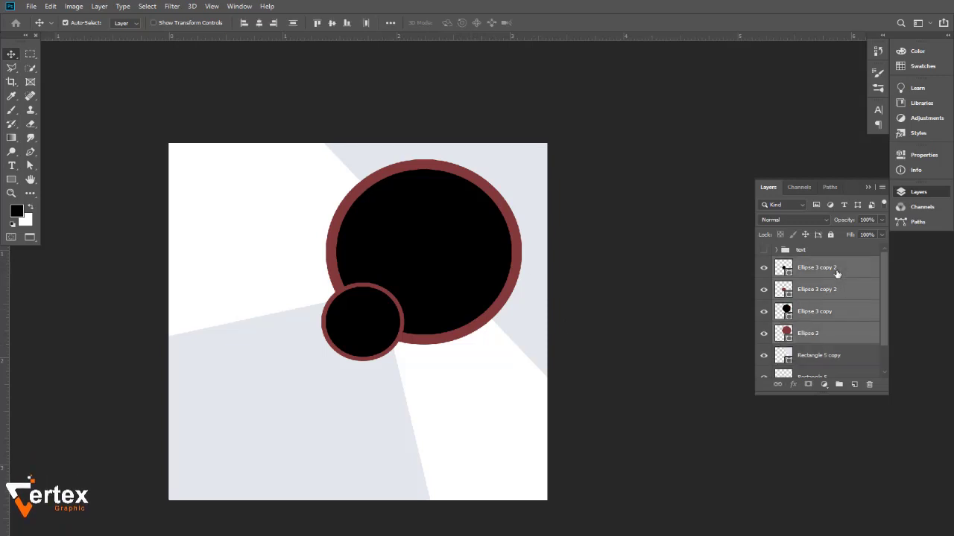
{"action": "key", "text": "shift+Right"}
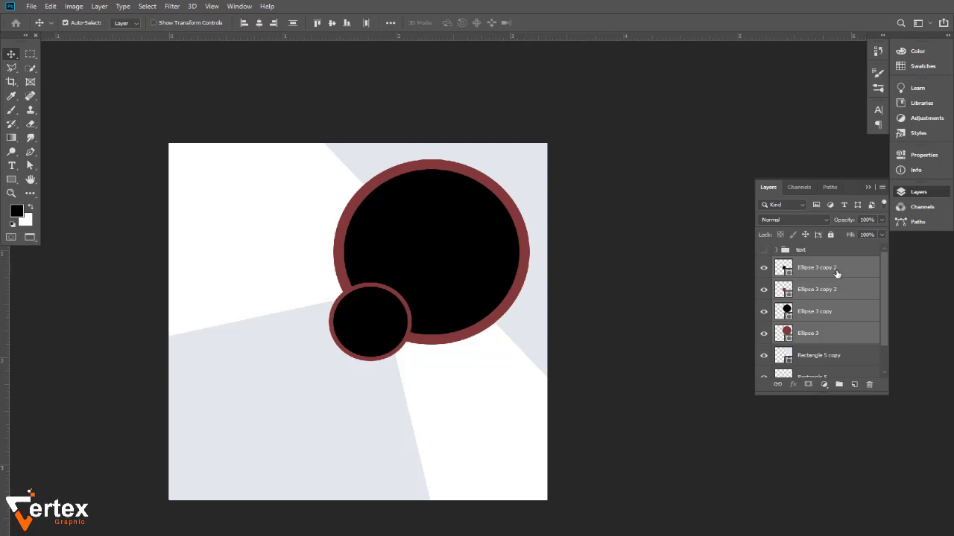
{"action": "key", "text": "Right"}
{"action": "key", "text": "Right"}
{"action": "key", "text": "Right"}
{"action": "key", "text": "Up"}
{"action": "key", "text": "Up"}
{"action": "key", "text": "Up"}
{"action": "key", "text": "Up"}
{"action": "key", "text": "Up"}
{"action": "key", "text": "Up"}
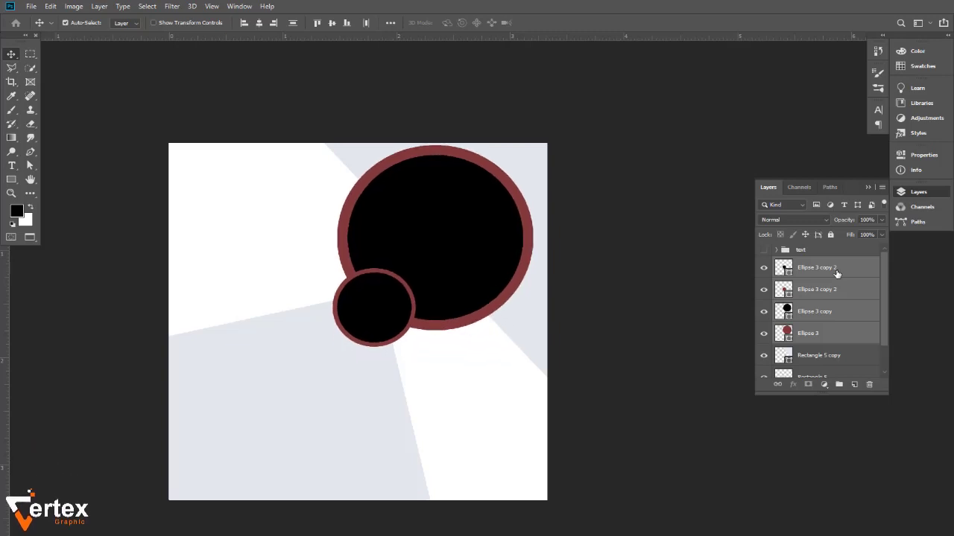
{"action": "key", "text": "Down"}
{"action": "key", "text": "Down"}
{"action": "key", "text": "Down"}
{"action": "key", "text": "Down"}
{"action": "key", "text": "Down"}
{"action": "key", "text": "Down"}
{"action": "key", "text": "Right"}
{"action": "key", "text": "Right"}
{"action": "key", "text": "Right"}
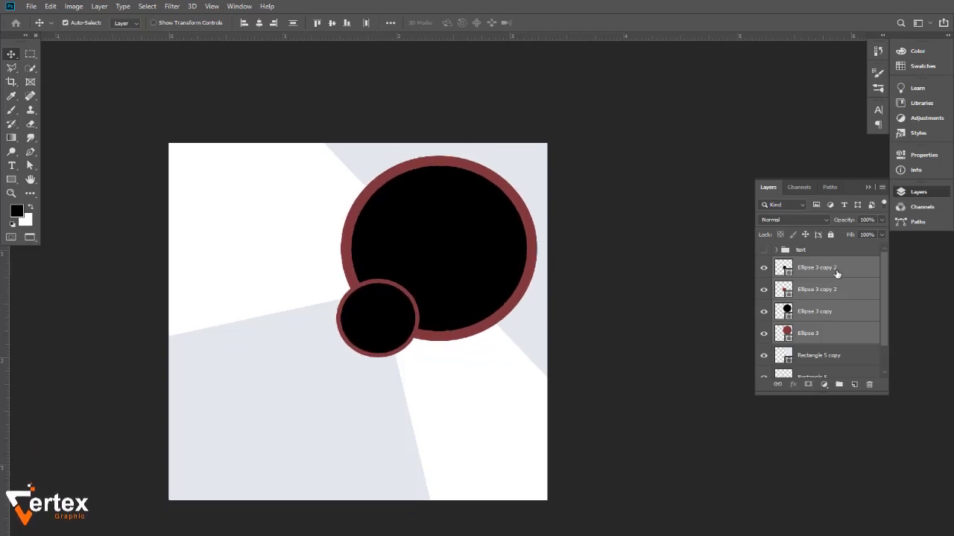
{"action": "key", "text": "Left"}
{"action": "key", "text": "Left"}
{"action": "key", "text": "Left"}
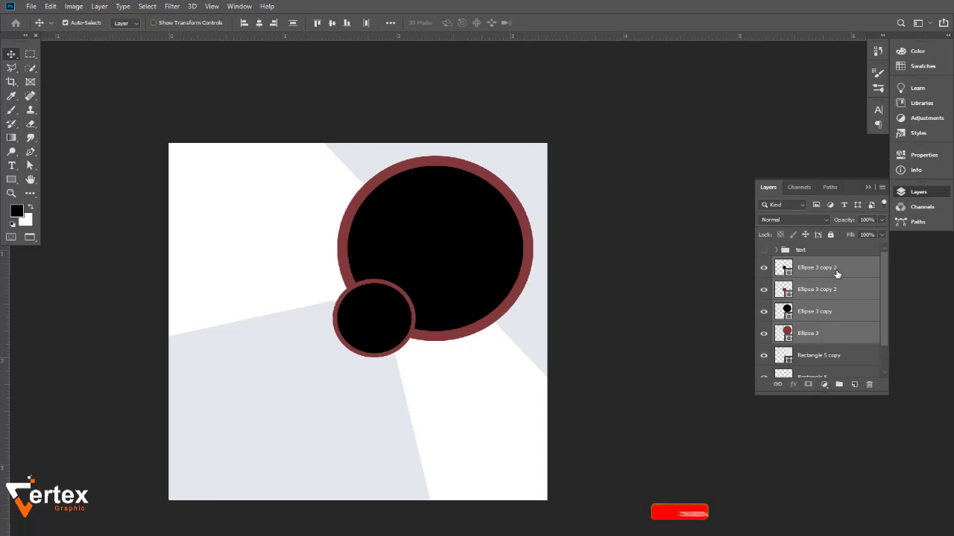
- Move Rectangle 5 slightly down and fit the whole document in the window
{"action": "left_click", "coordinate": [272, 432]}
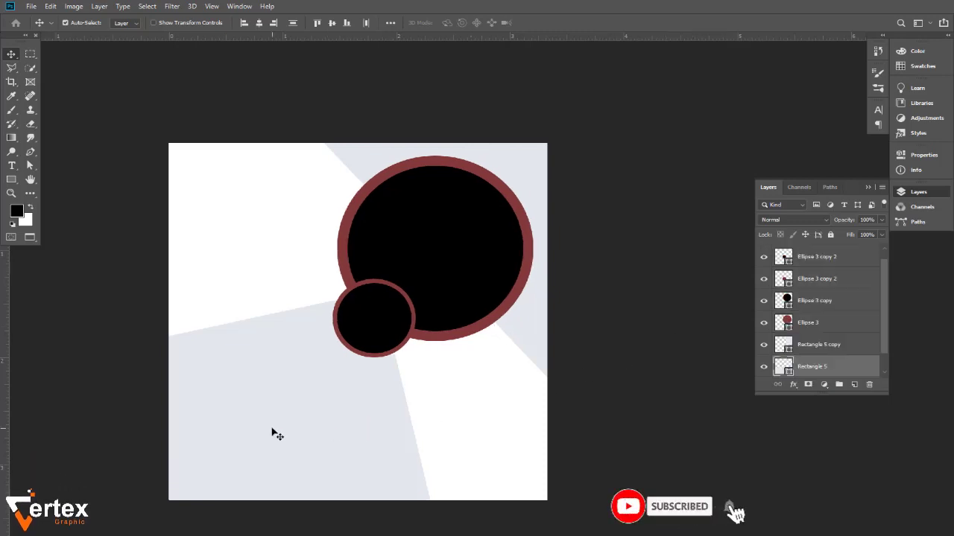
{"action": "left_click_drag", "start_coordinate": [280, 434], "coordinate": [283, 445]}
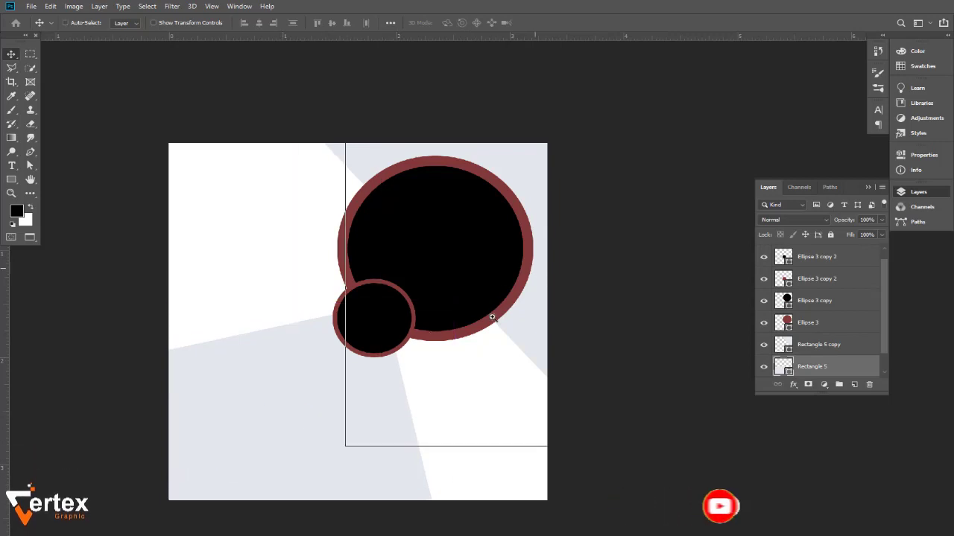
{"action": "left_click", "coordinate": [533, 268], "text": "ctrl"}
{"action": "key", "text": "ctrl+0"}
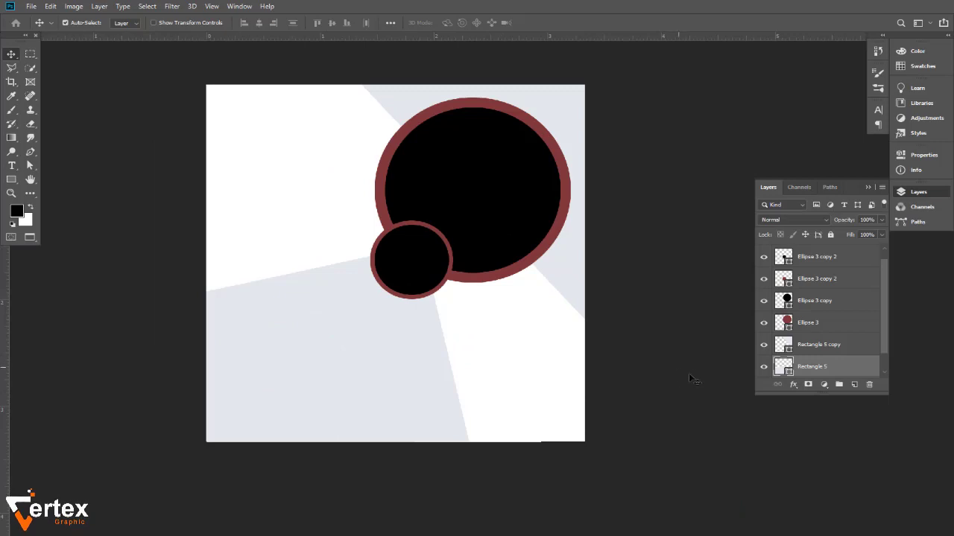
{"action": "left_click", "coordinate": [156, 213]}
{"action": "key", "text": "alt+bracketleft"}
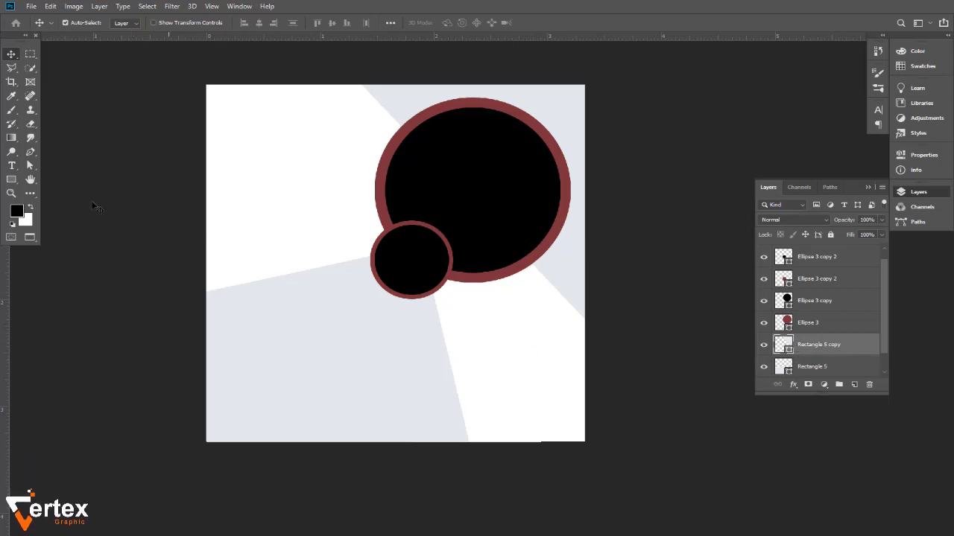
{"action": "left_click", "coordinate": [95, 206]}
- Draw a thin black vertical bar left of the circles, undoing a mistaken ellipse
{"action": "right_click", "coordinate": [11, 178]}
{"action": "left_click", "coordinate": [68, 199]}
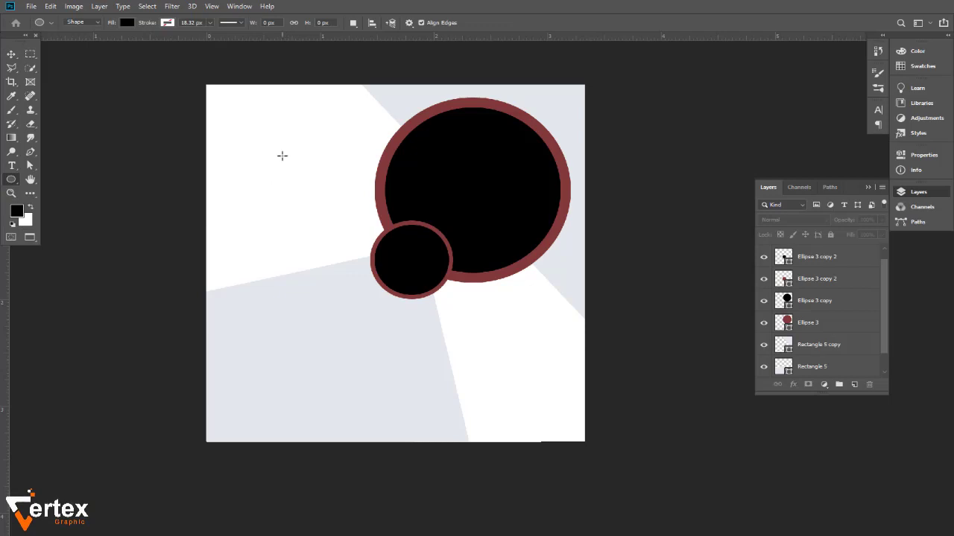
{"action": "left_click_drag", "start_coordinate": [274, 139], "coordinate": [288, 387]}
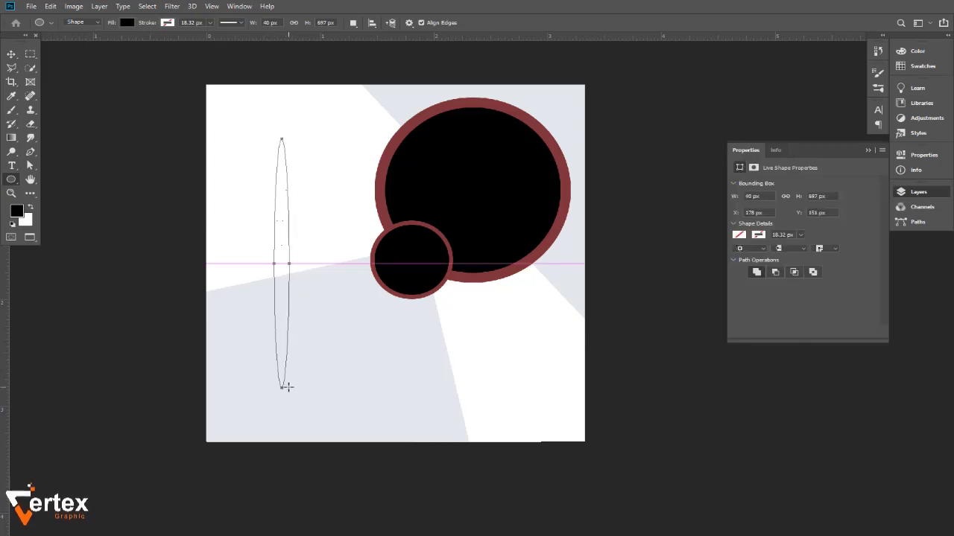
{"action": "key", "text": "ctrl+z"}
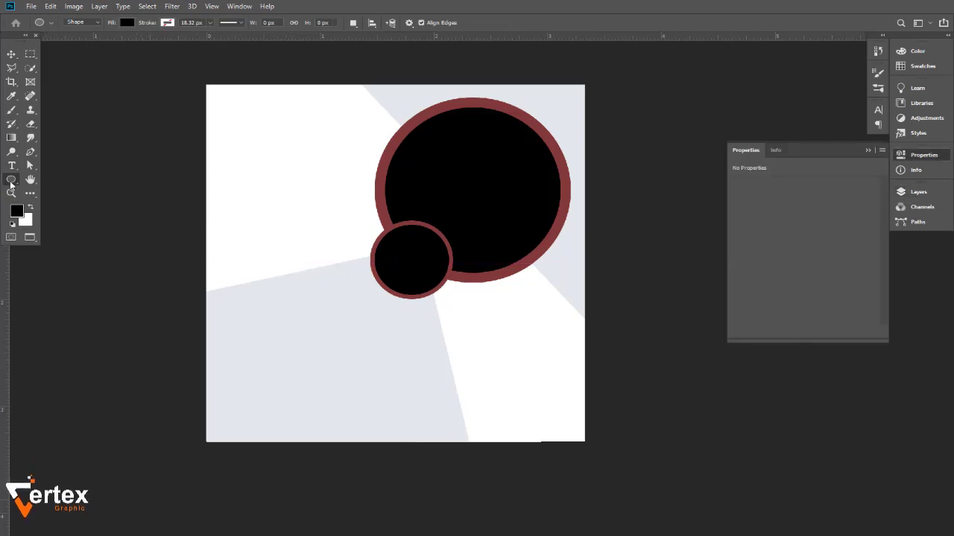
{"action": "right_click", "coordinate": [25, 180]}
{"action": "key", "text": "Escape"}
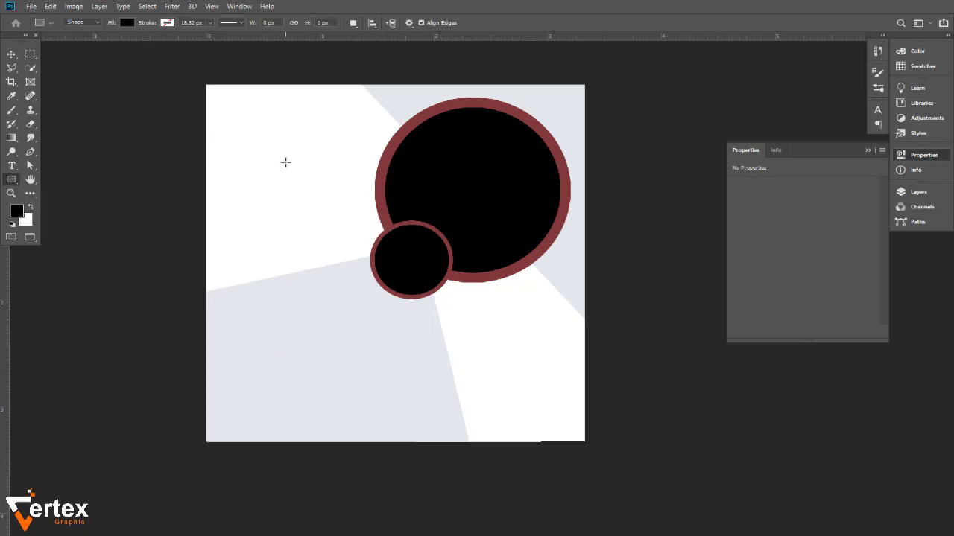
{"action": "left_click_drag", "start_coordinate": [295, 301], "coordinate": [290, 374]}
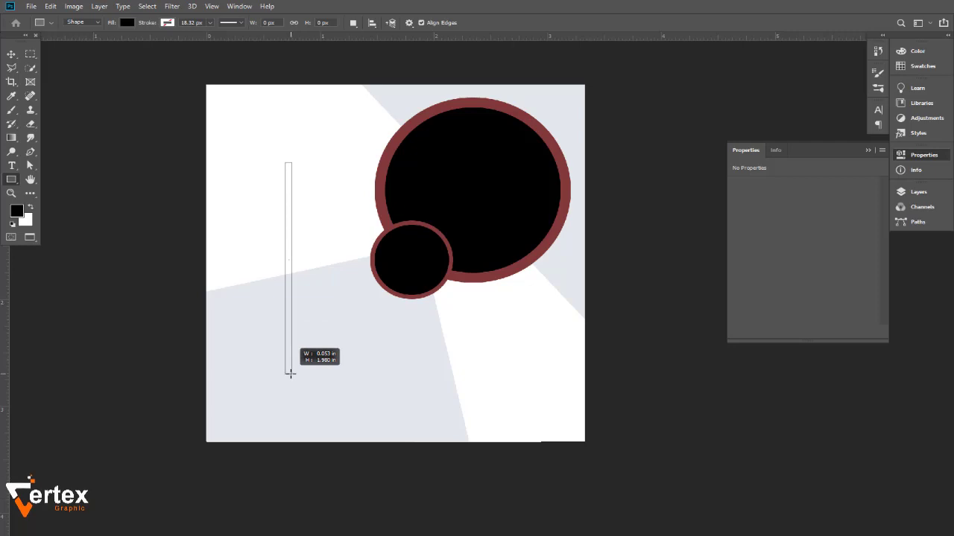
{"action": "left_click_drag", "start_coordinate": [290, 374], "coordinate": [291, 374]}
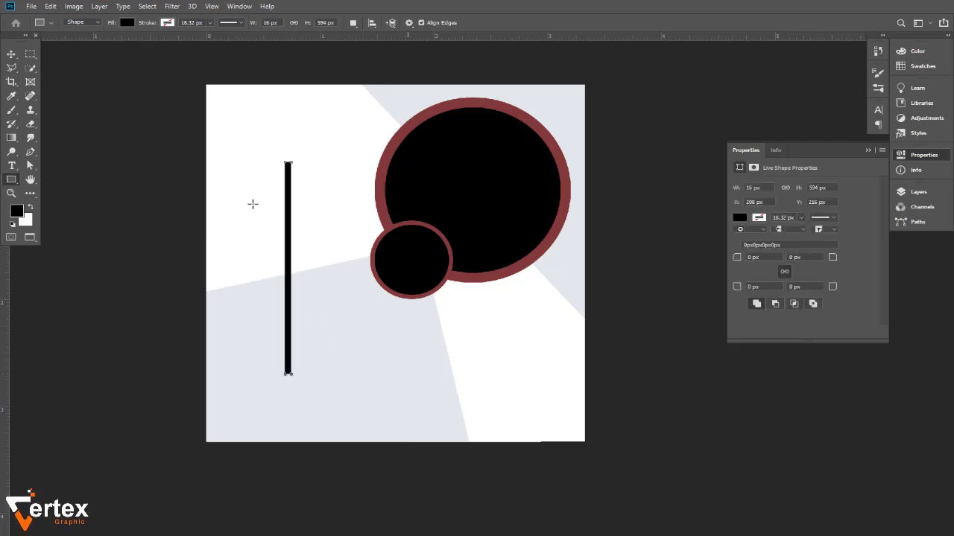
- Lengthen the bar downward to about 709 px tall
{"action": "key", "text": "v"}
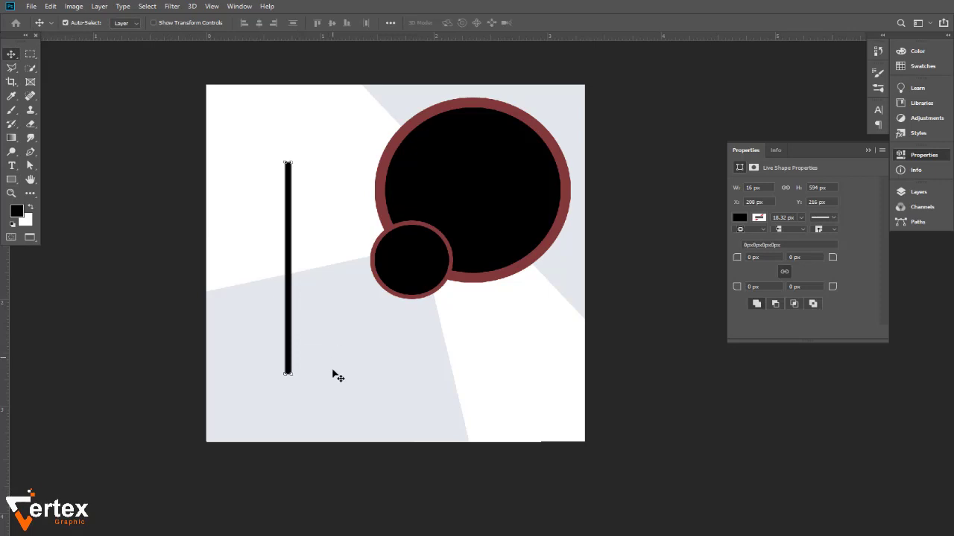
{"action": "key", "text": "ctrl+t"}
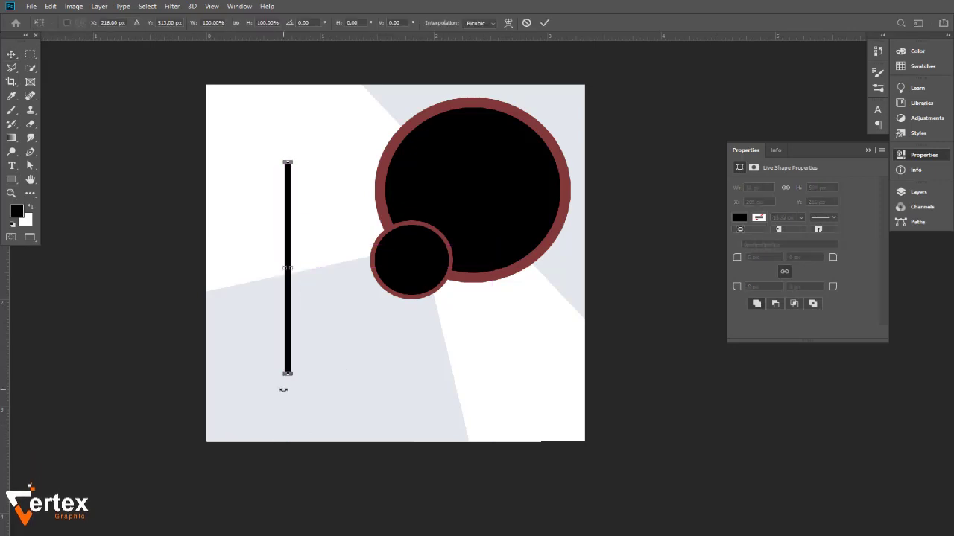
{"action": "left_click_drag", "start_coordinate": [288, 375], "coordinate": [289, 412]}
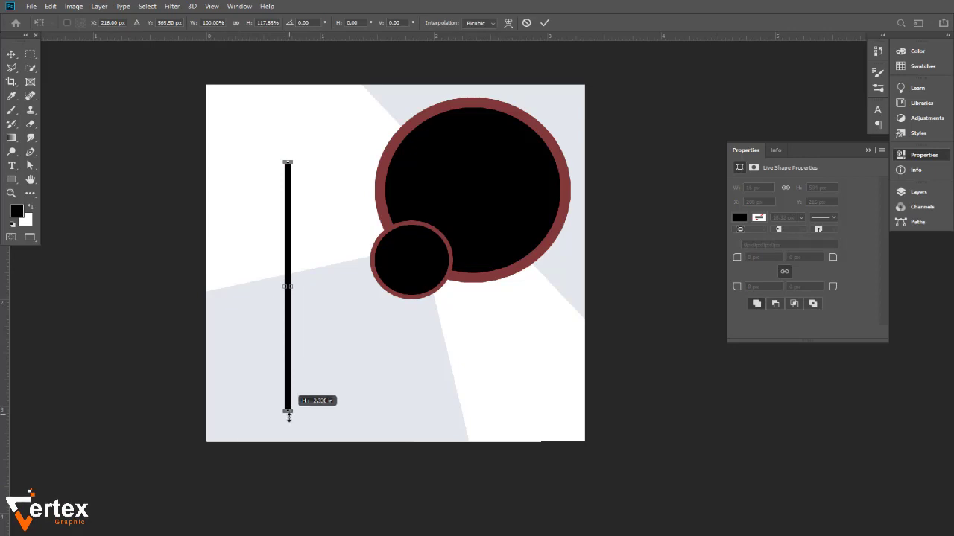
{"action": "key", "text": "Return"}
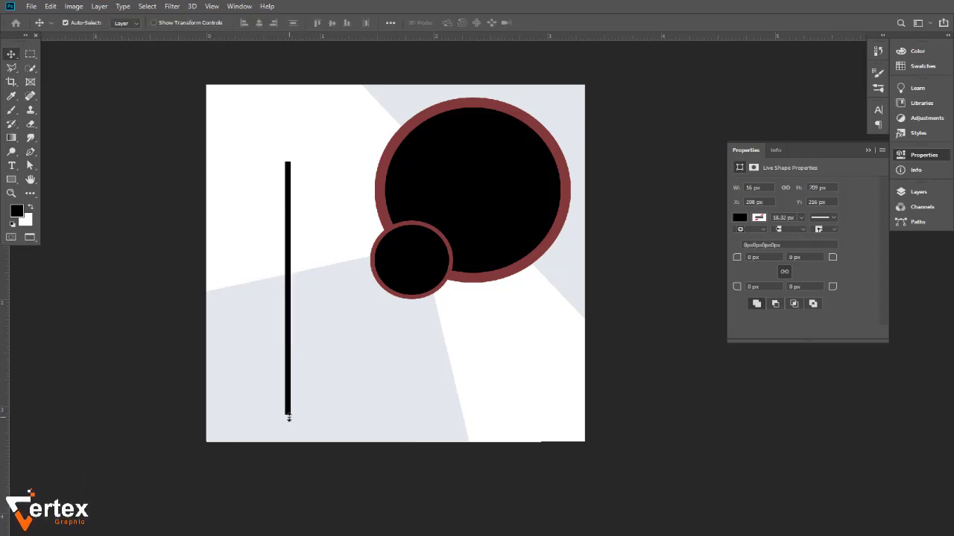
- Tilt the bar diagonally at about -40° and move it across the large circle
{"action": "key", "text": "ctrl+t"}
{"action": "mouse_move", "coordinate": [288, 423]}
{"action": "left_mouse_down"}
{"action": "mouse_move", "coordinate": [369, 398]}
{"action": "mouse_move", "coordinate": [353, 409]}
{"action": "left_mouse_up"}
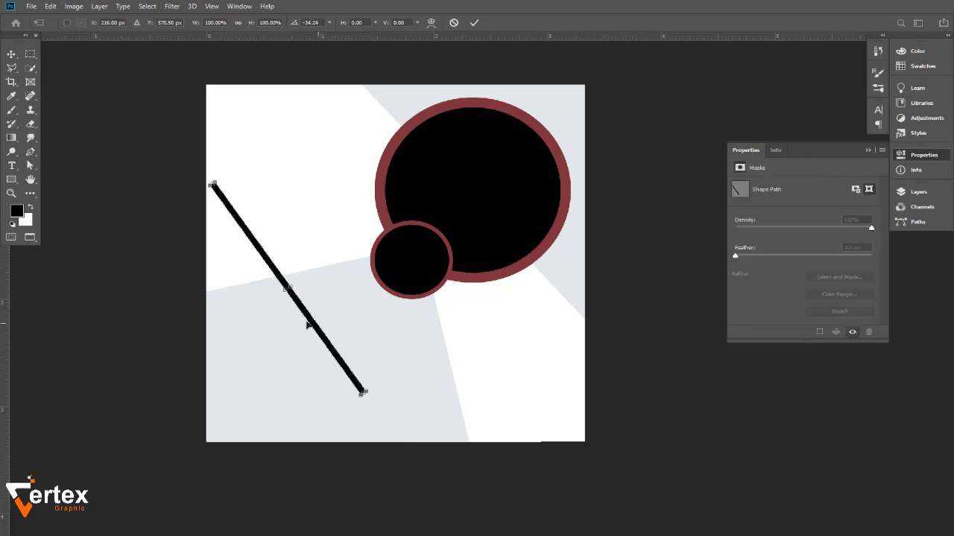
{"action": "scroll", "coordinate": [426, 309], "scroll_direction": "up", "scroll_amount": 1}
{"action": "left_click_drag", "start_coordinate": [426, 308], "coordinate": [375, 364]}
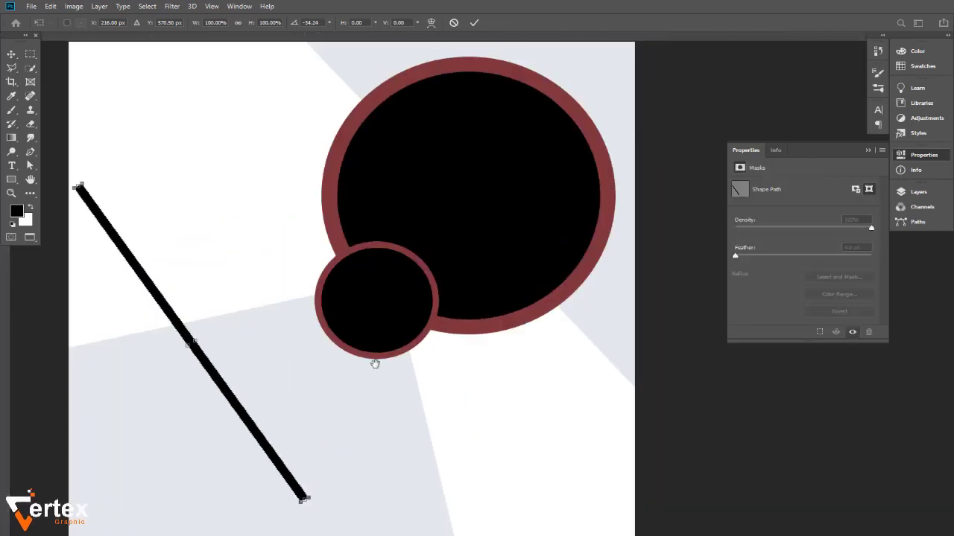
{"action": "key", "text": "ctrl+r"}
{"action": "left_click_drag", "start_coordinate": [187, 345], "coordinate": [427, 221]}
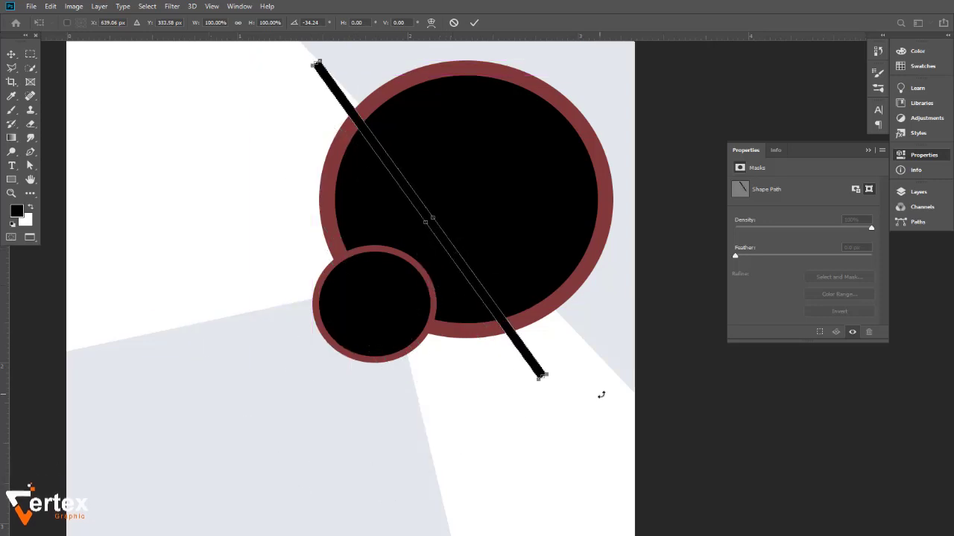
{"action": "left_click_drag", "start_coordinate": [607, 382], "coordinate": [554, 345]}
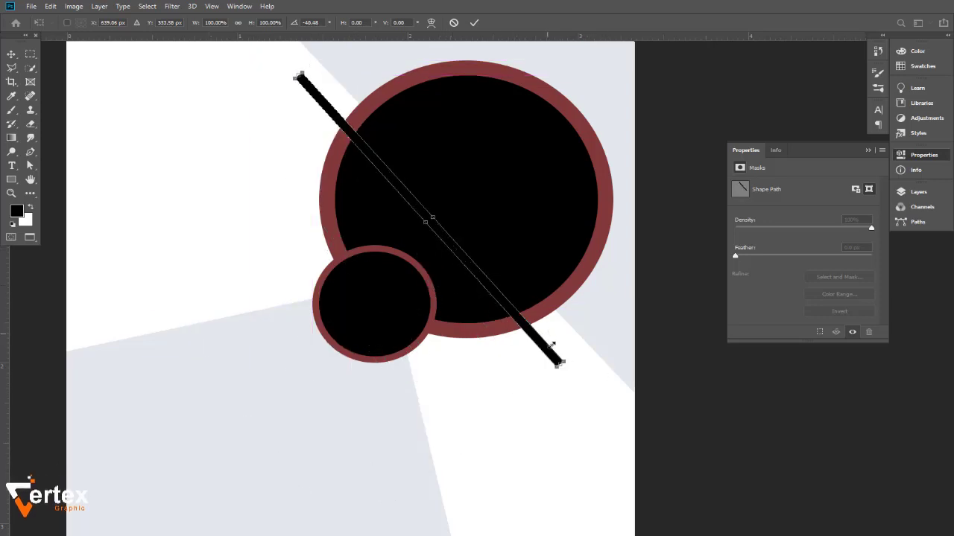
{"action": "left_click_drag", "start_coordinate": [563, 365], "coordinate": [609, 419]}
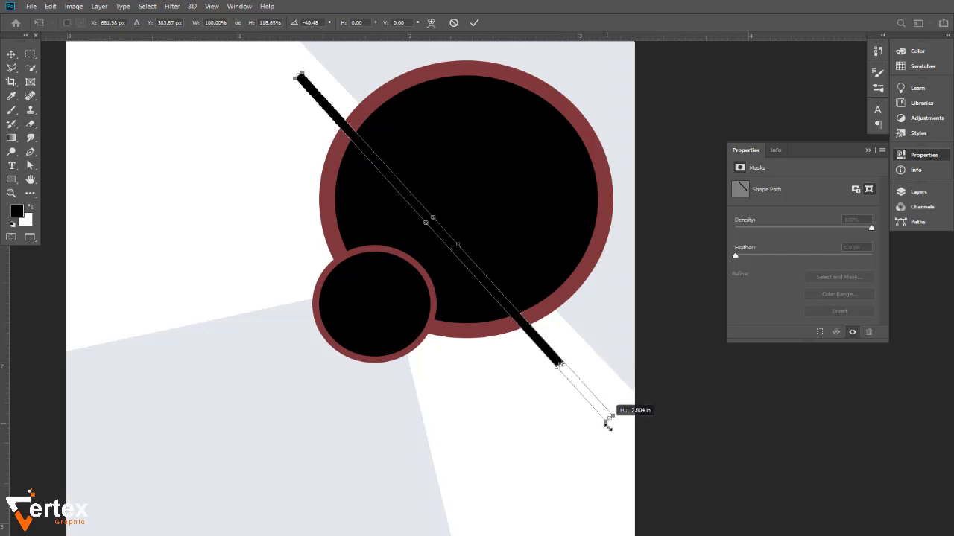
{"action": "left_click_drag", "start_coordinate": [532, 340], "coordinate": [541, 308]}
- Shorten the bar and fine-tune its angle to about -41.8°, then commit
{"action": "key", "text": "ctrl+plus"}
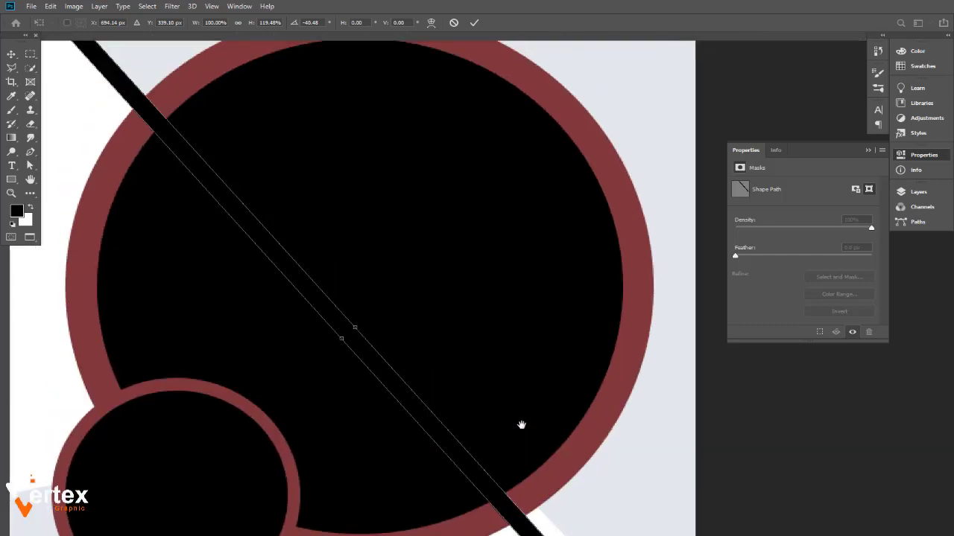
{"action": "left_click", "coordinate": [467, 359], "text": "alt"}
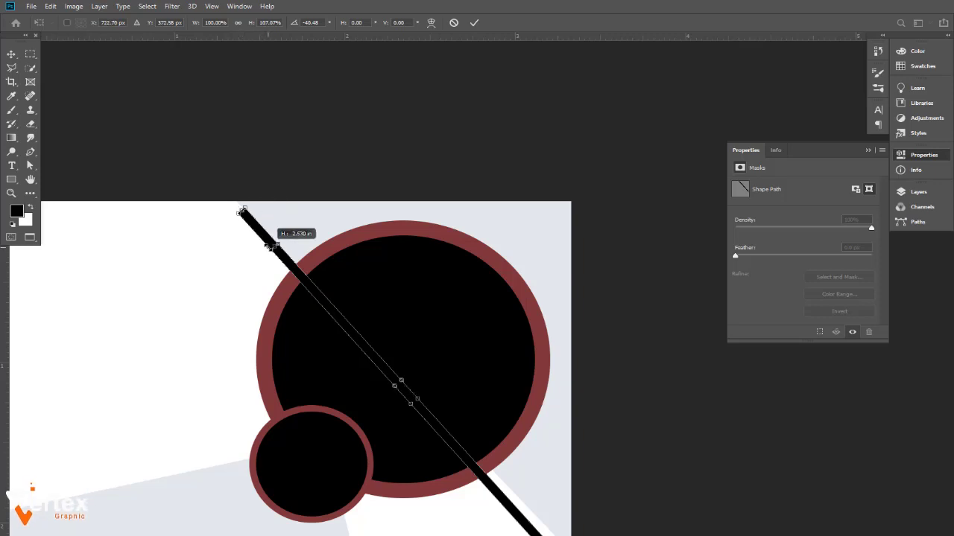
{"action": "left_click_drag", "start_coordinate": [245, 213], "coordinate": [276, 246]}
{"action": "left_click_drag", "start_coordinate": [441, 403], "coordinate": [441, 366]}
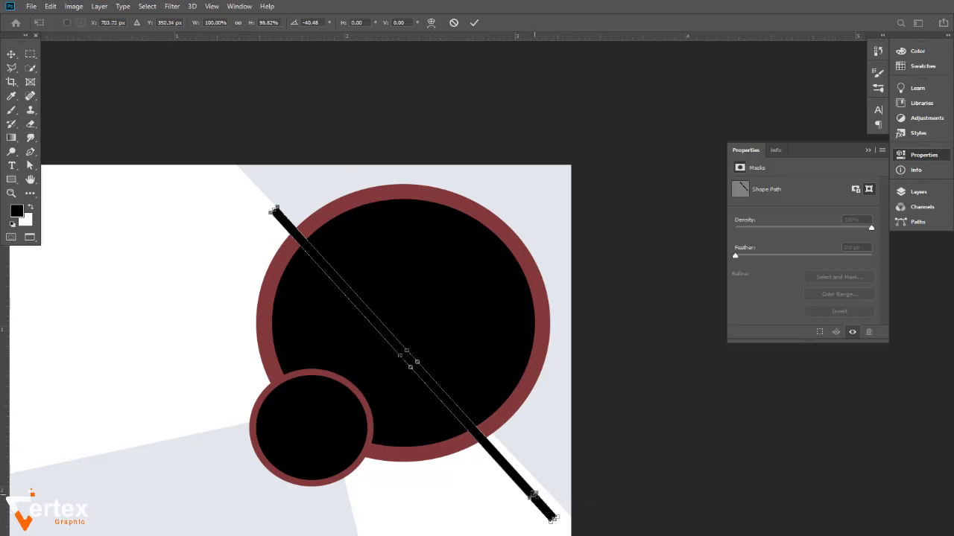
{"action": "left_click_drag", "start_coordinate": [537, 498], "coordinate": [545, 488]}
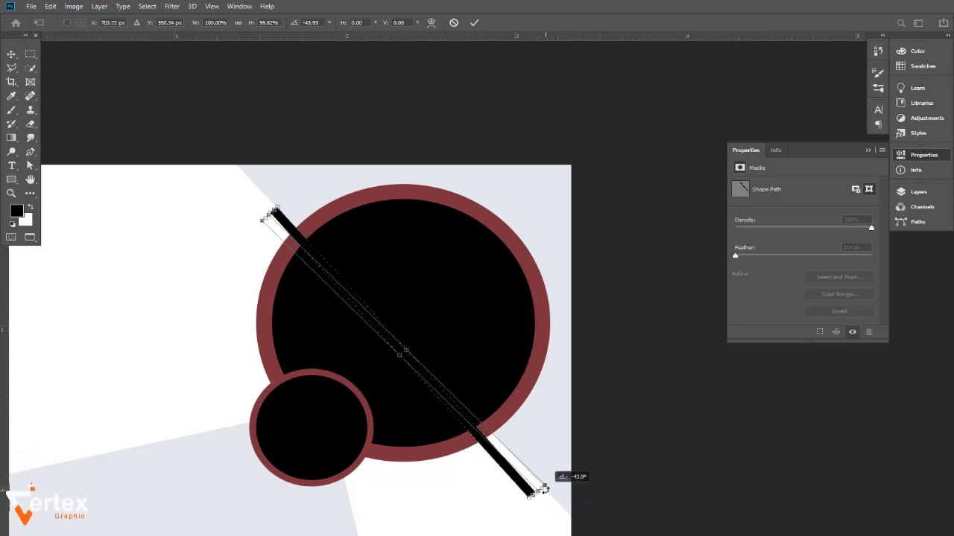
{"action": "left_click_drag", "start_coordinate": [544, 488], "coordinate": [543, 489]}
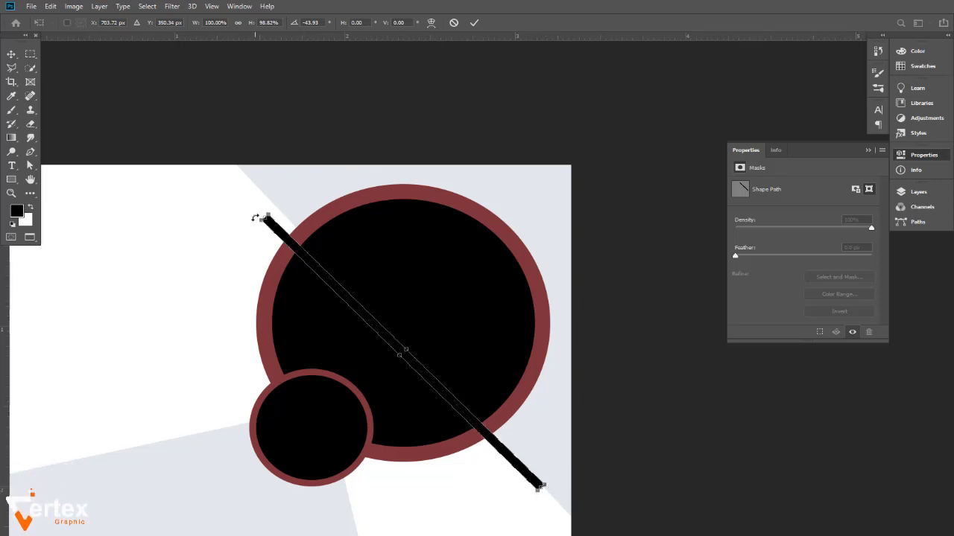
{"action": "left_click_drag", "start_coordinate": [254, 218], "coordinate": [259, 215]}
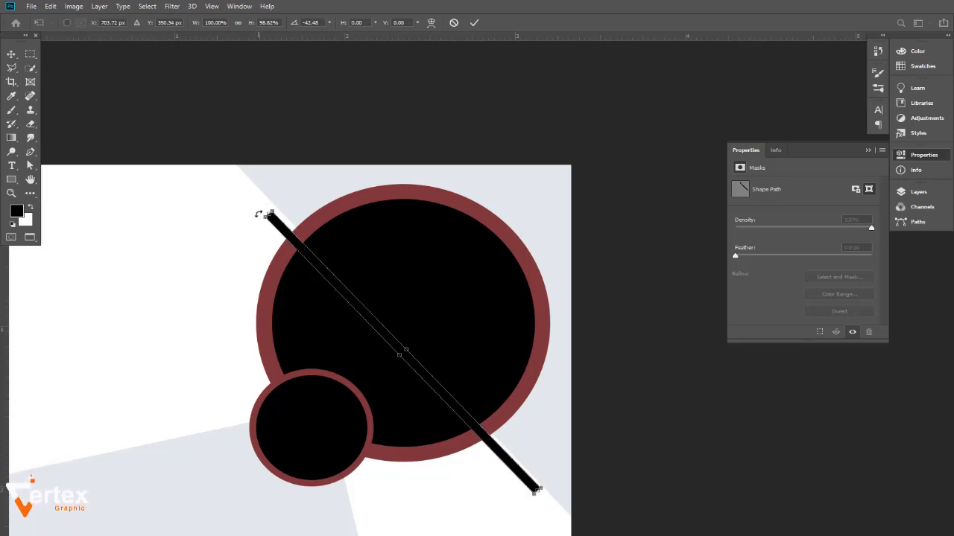
{"action": "left_click_drag", "start_coordinate": [258, 215], "coordinate": [259, 211]}
{"action": "left_click", "coordinate": [450, 316]}
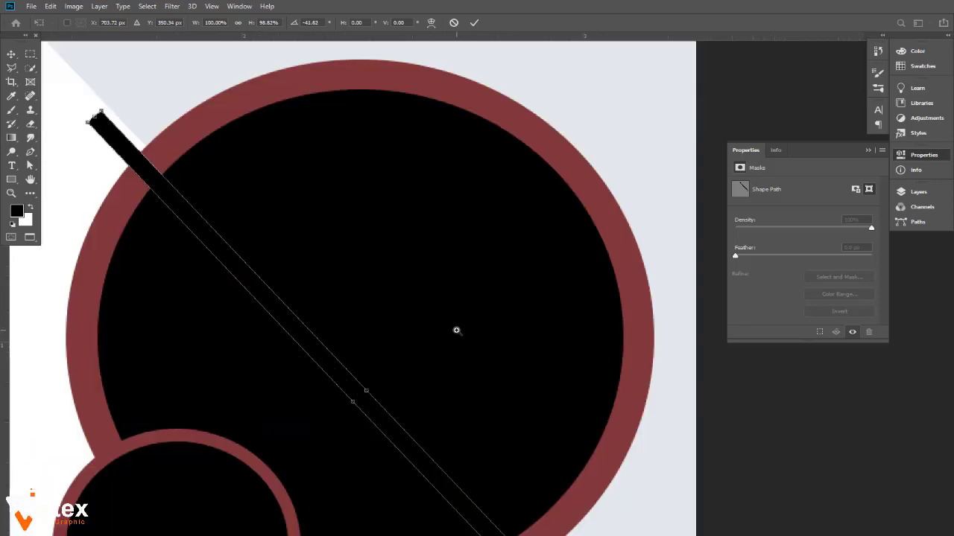
{"action": "left_click_drag", "start_coordinate": [455, 334], "coordinate": [407, 315]}
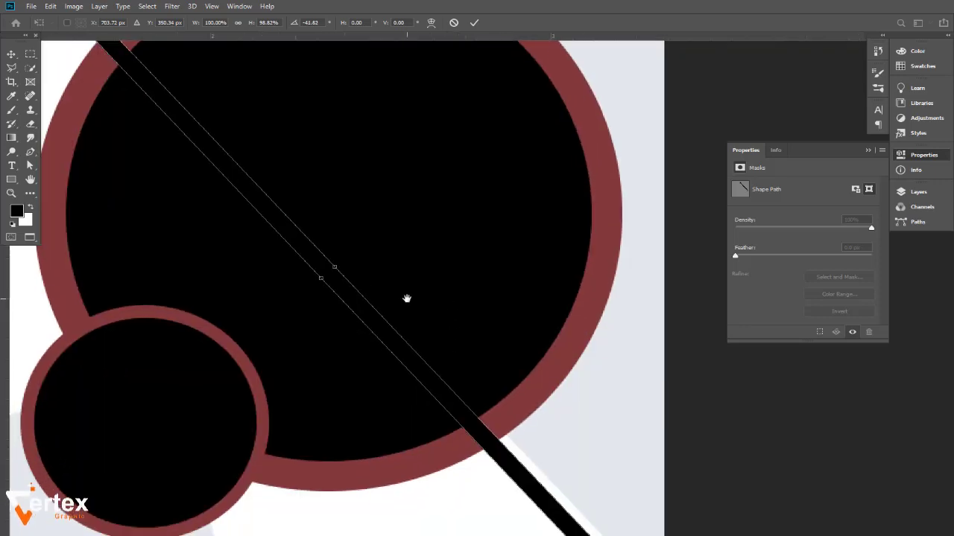
{"action": "left_click", "coordinate": [406, 295], "text": "alt"}
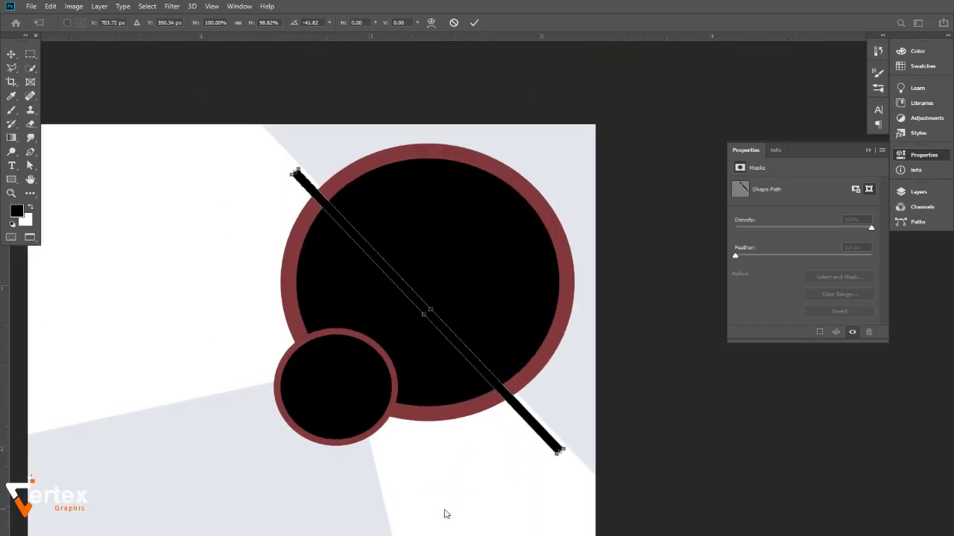
{"action": "key", "text": "Return"}
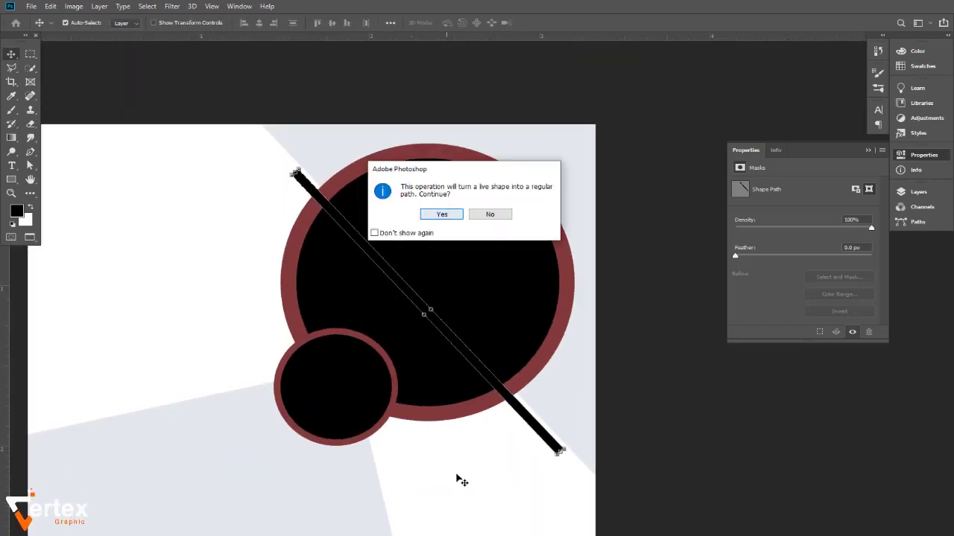
- Convert the live shape to a regular path and nudge the diagonal bar up and left
{"action": "key", "text": "Return"}
{"action": "key", "text": "ctrl+minus"}
{"action": "left_click_drag", "start_coordinate": [485, 457], "coordinate": [495, 442]}
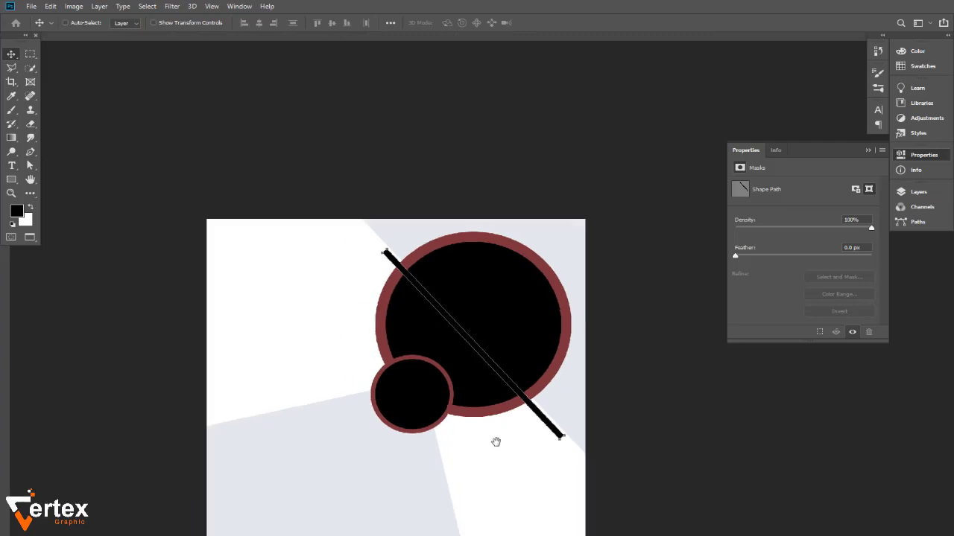
{"action": "left_click", "coordinate": [487, 524]}
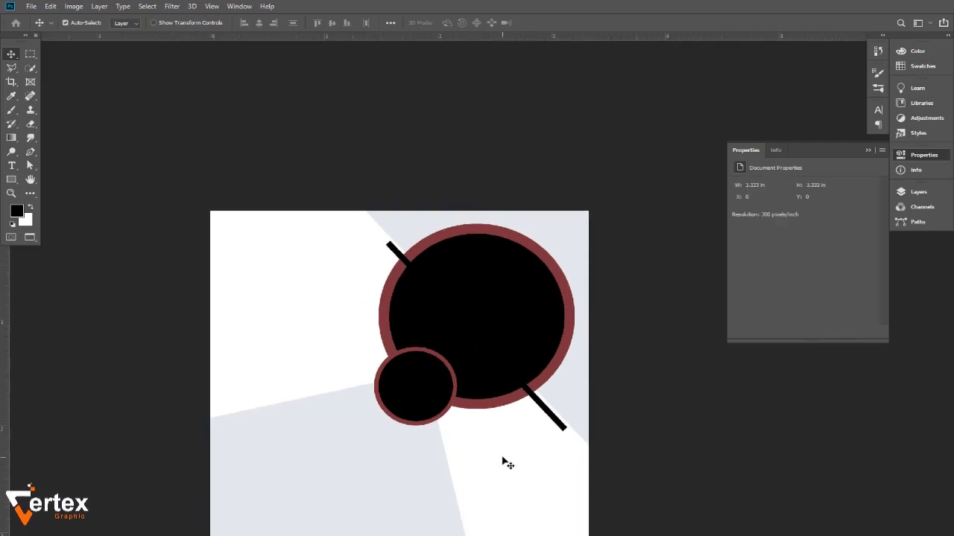
{"action": "left_click_drag", "start_coordinate": [576, 419], "coordinate": [580, 397]}
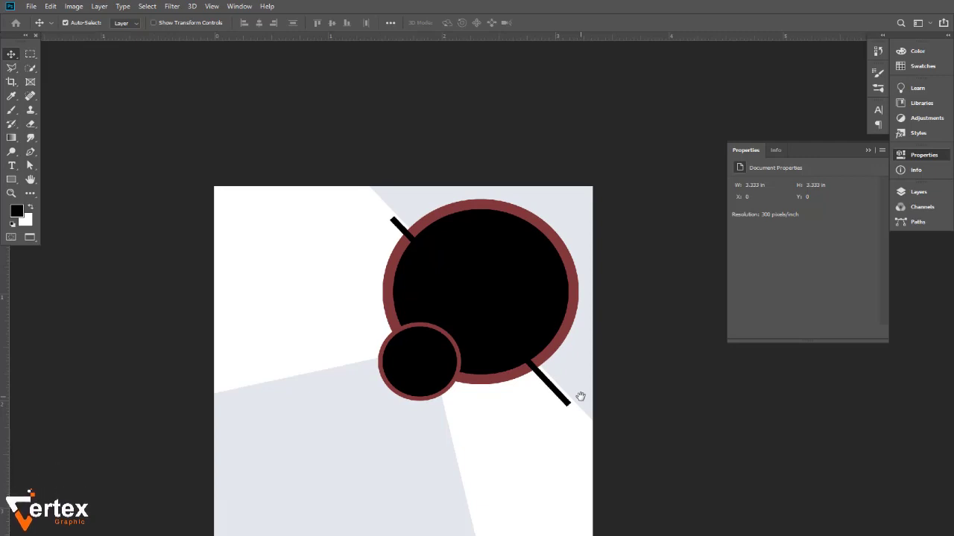
{"action": "left_click_drag", "start_coordinate": [568, 403], "coordinate": [566, 398]}
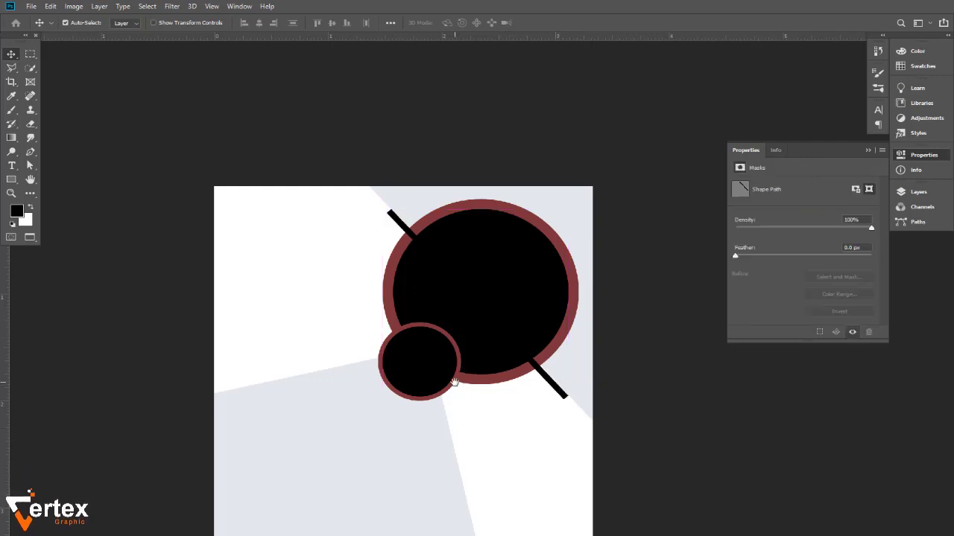
- Close the Properties panel and show the Layers list
{"action": "left_click_drag", "start_coordinate": [454, 382], "coordinate": [445, 372]}
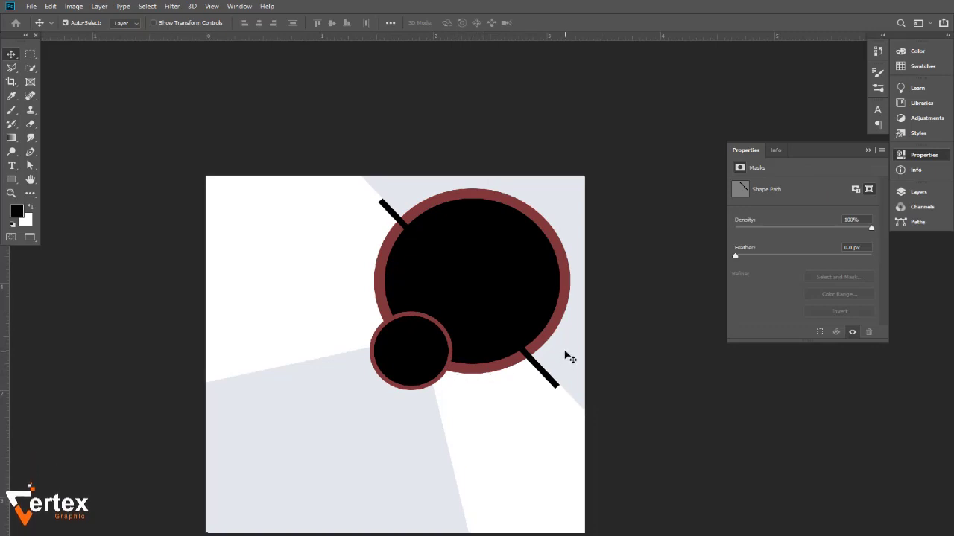
{"action": "left_click", "coordinate": [868, 150]}
{"action": "left_click", "coordinate": [921, 193]}
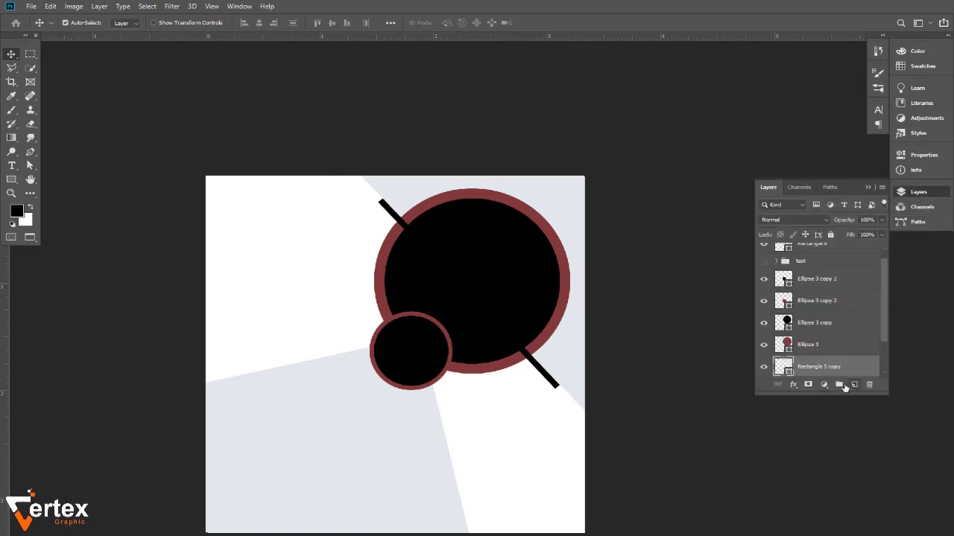
{"action": "scroll", "coordinate": [862, 366], "scroll_direction": "down", "scroll_amount": 1}
- Give Rectangle 5 copy a drop shadow: 43% opacity, 90° angle, 9 px distance, 6 px size
{"action": "double_click", "coordinate": [862, 367]}
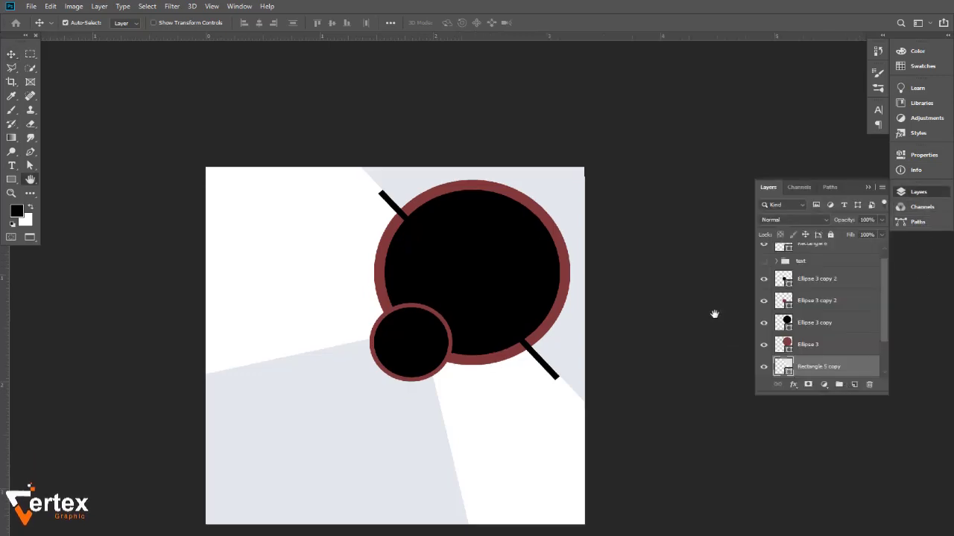
{"action": "left_click_drag", "start_coordinate": [398, 222], "coordinate": [824, 149]}
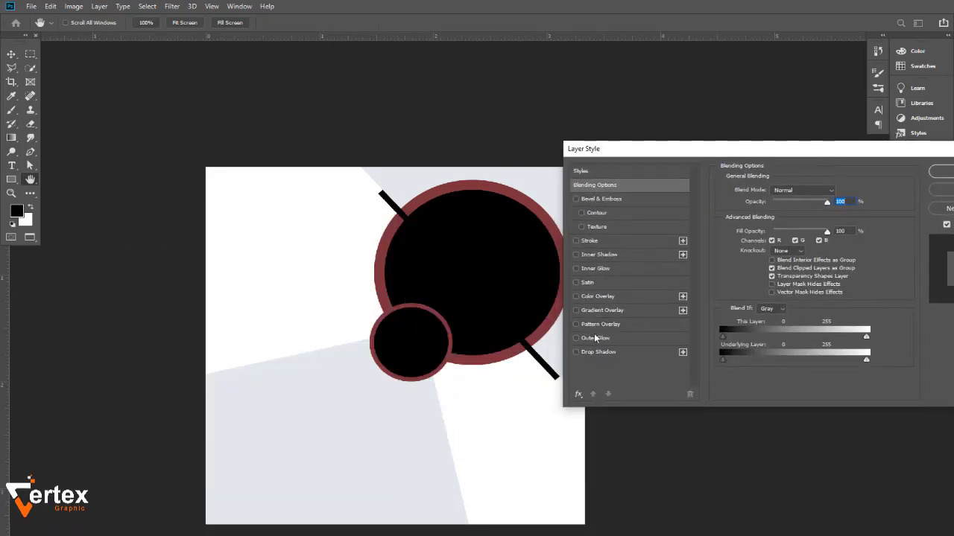
{"action": "left_click", "coordinate": [606, 353]}
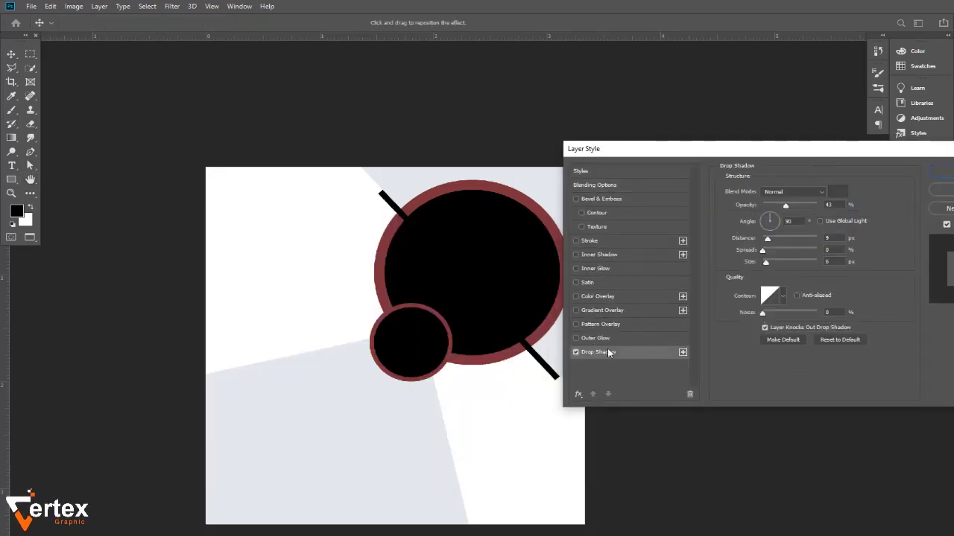
{"action": "left_click_drag", "start_coordinate": [794, 153], "coordinate": [873, 157]}
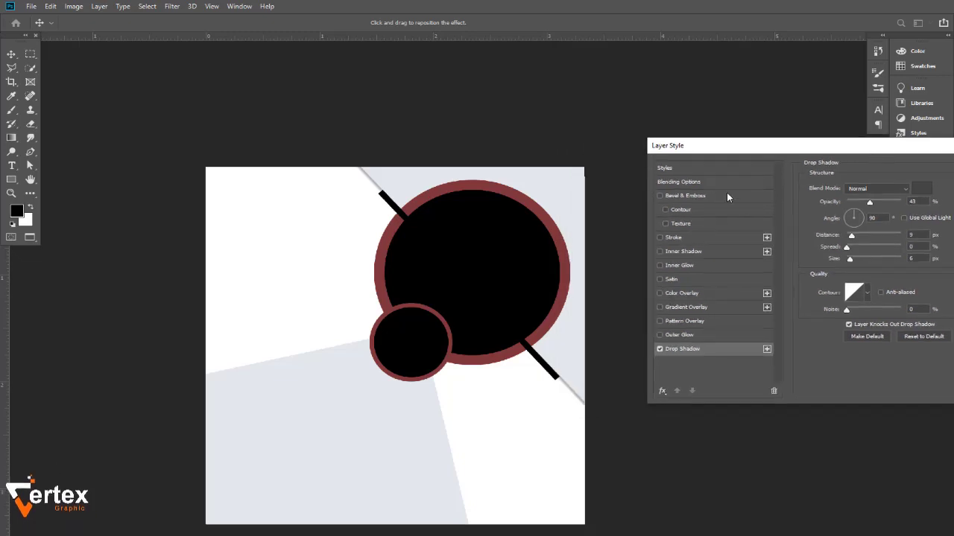
{"action": "left_click_drag", "start_coordinate": [762, 147], "coordinate": [732, 148]}
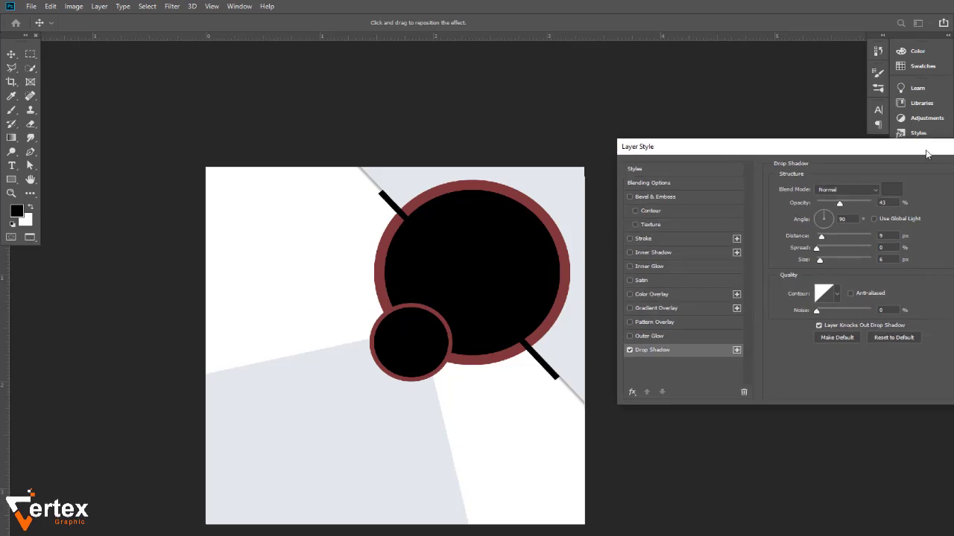
{"action": "left_click_drag", "start_coordinate": [928, 155], "coordinate": [597, 171]}
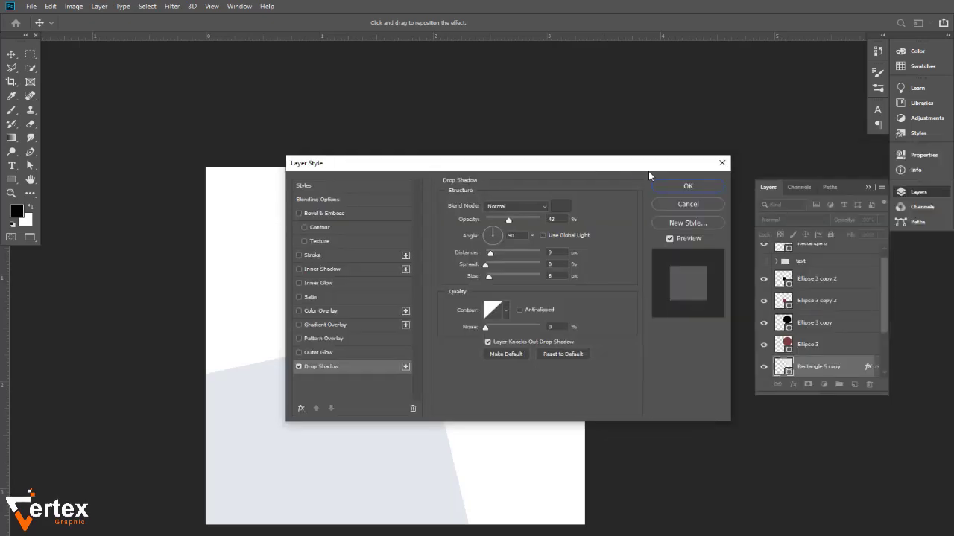
{"action": "left_click", "coordinate": [689, 188]}
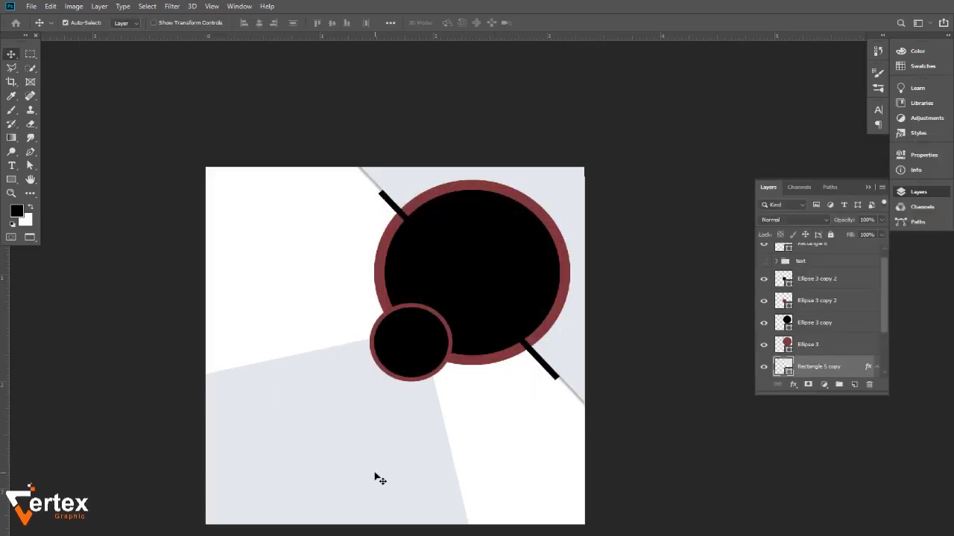
- Copy Rectangle 5 copy's layer style and paste it onto Rectangle 5
{"action": "right_click", "coordinate": [832, 326]}
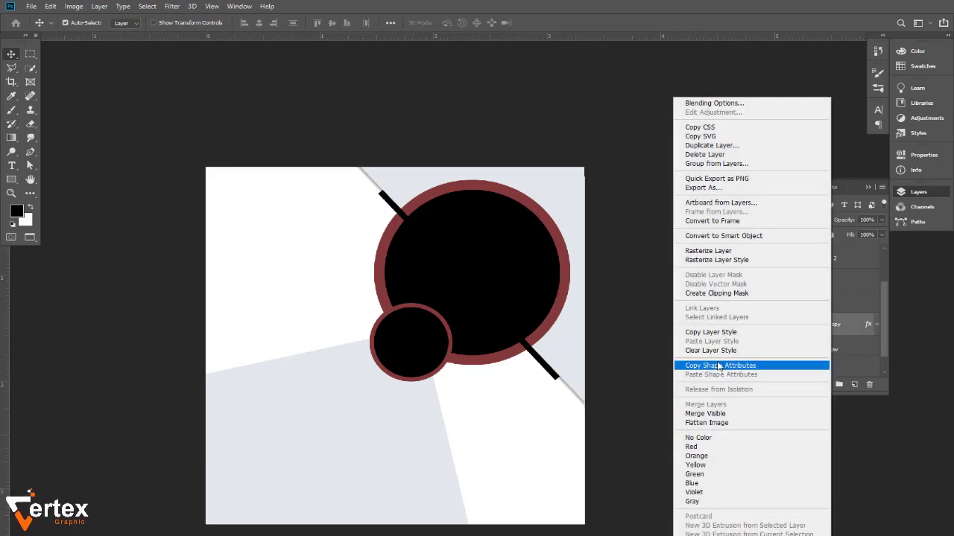
{"action": "left_click", "coordinate": [711, 333]}
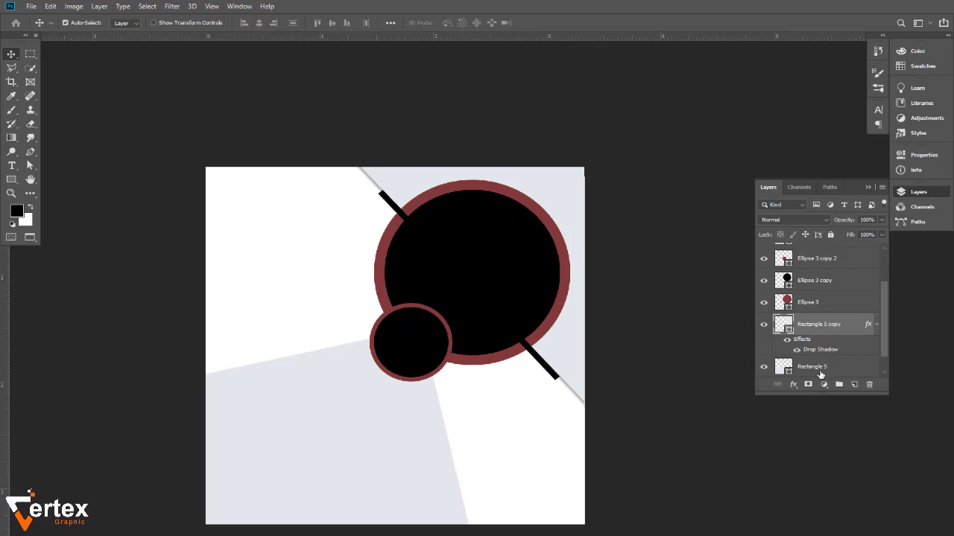
{"action": "right_click", "coordinate": [821, 374]}
{"action": "left_click", "coordinate": [690, 341]}
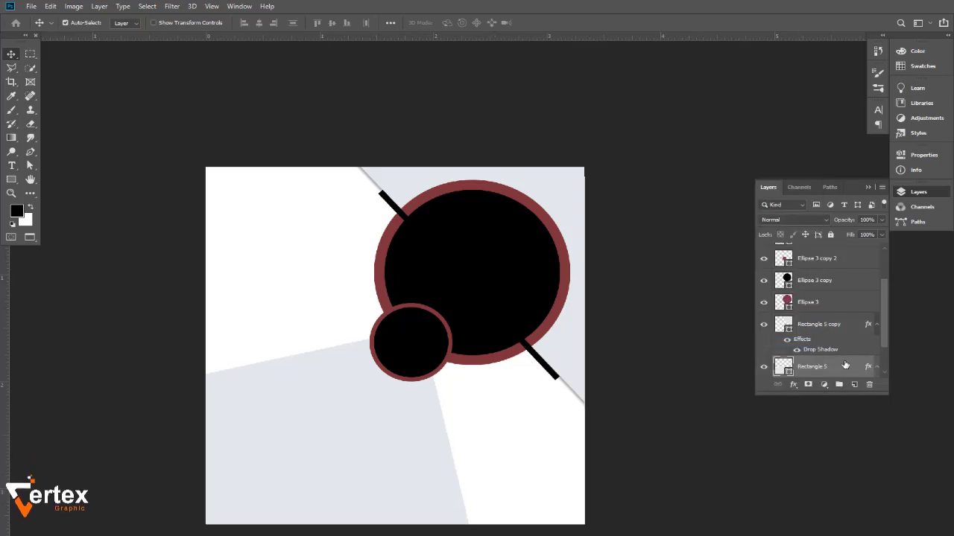
- Change Rectangle 5's drop shadow angle to -120° by dragging it on the canvas
{"action": "double_click", "coordinate": [827, 370]}
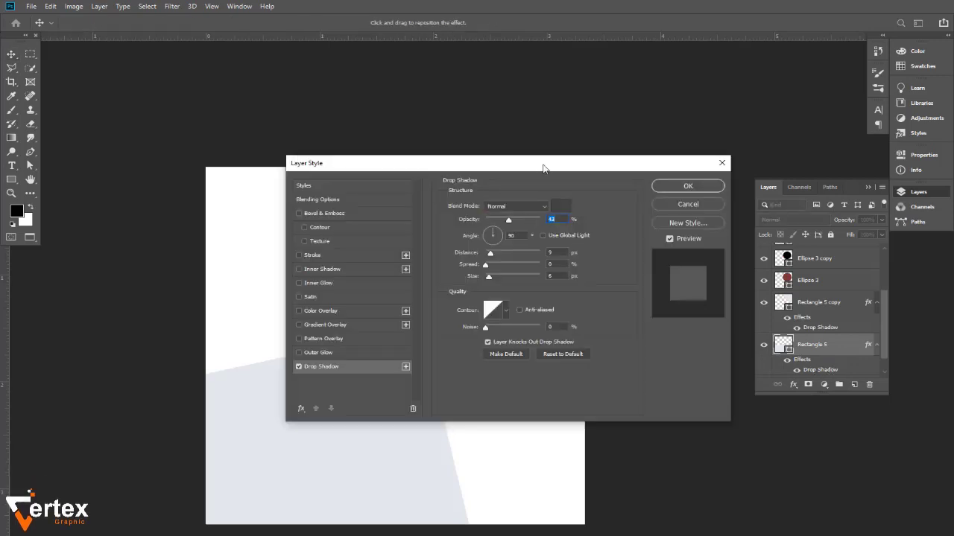
{"action": "left_click_drag", "start_coordinate": [543, 168], "coordinate": [782, 112]}
{"action": "left_click_drag", "start_coordinate": [345, 462], "coordinate": [347, 446]}
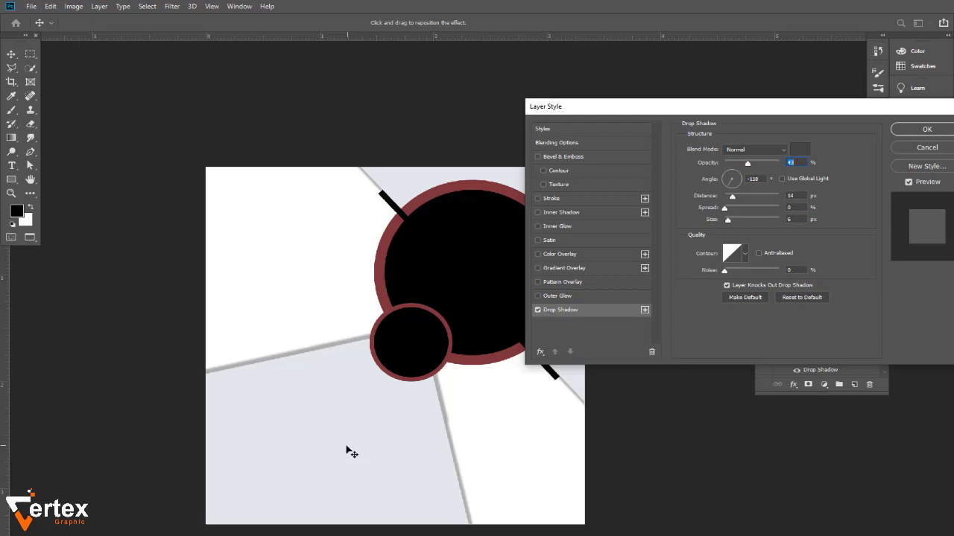
{"action": "left_click_drag", "start_coordinate": [347, 447], "coordinate": [348, 451]}
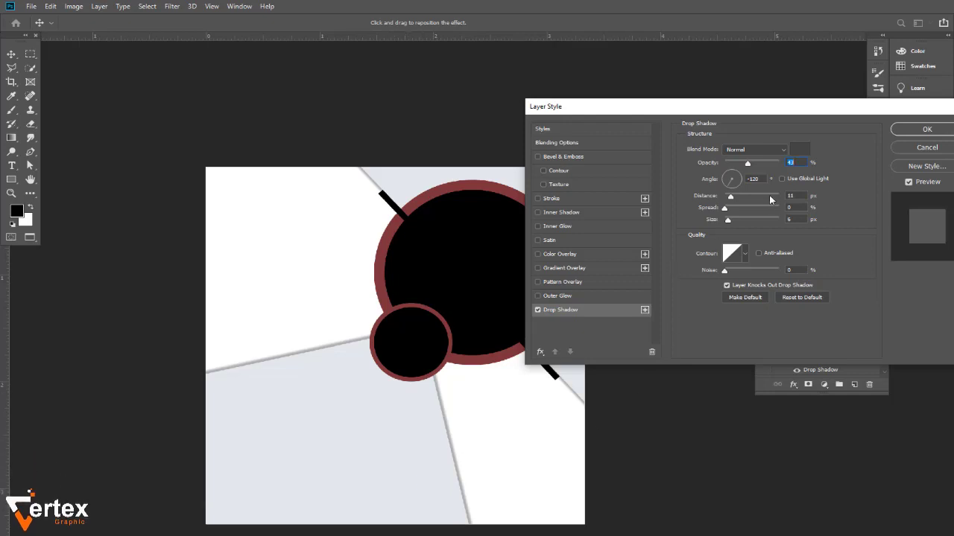
{"action": "left_click", "coordinate": [893, 128]}
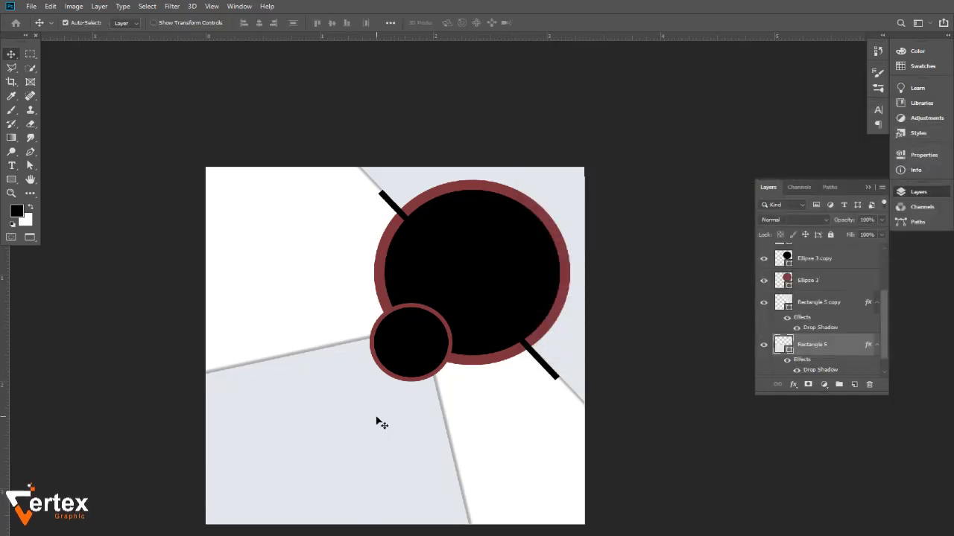
- Fill both Rectangle 5 and Rectangle 5 copy with white (ffffff)
{"action": "double_click", "coordinate": [781, 344]}
{"action": "type", "text": "ffffff"}
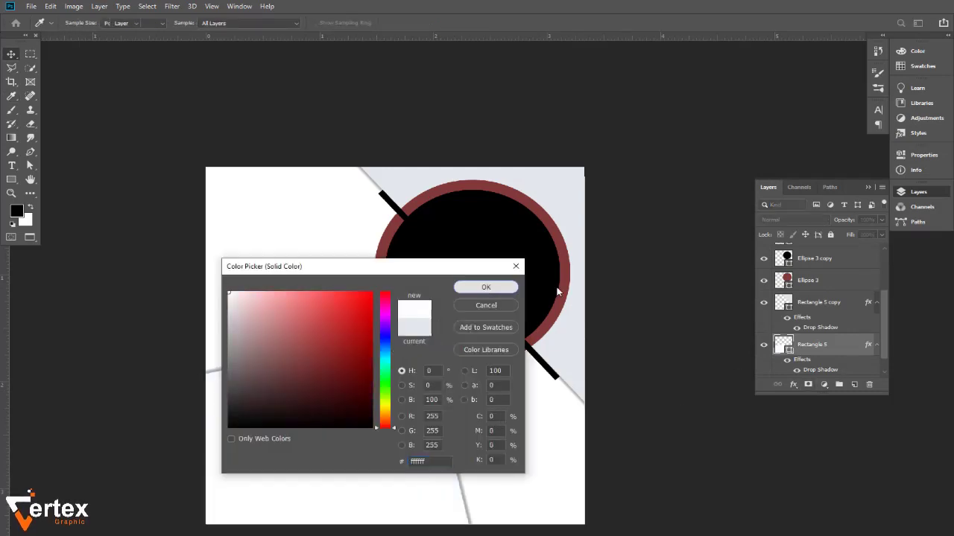
{"action": "key", "text": "Return"}
{"action": "left_click", "coordinate": [784, 303]}
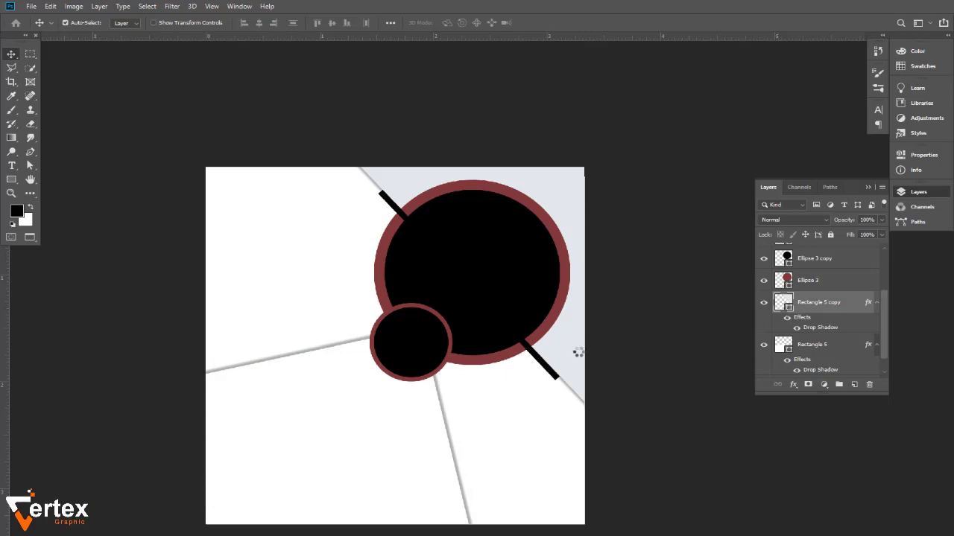
{"action": "left_click", "coordinate": [289, 217]}
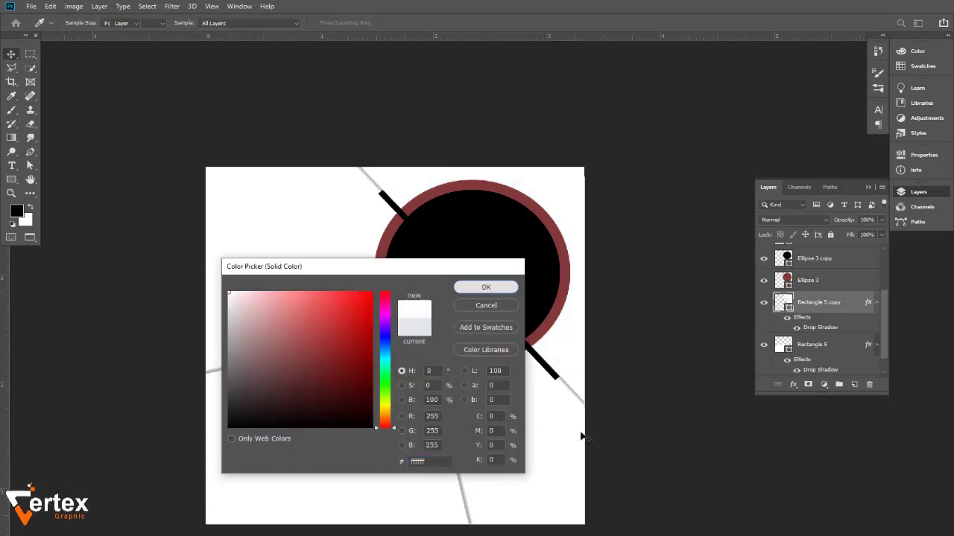
{"action": "key", "text": "Return"}
{"action": "left_click", "coordinate": [529, 419], "text": "ctrl"}
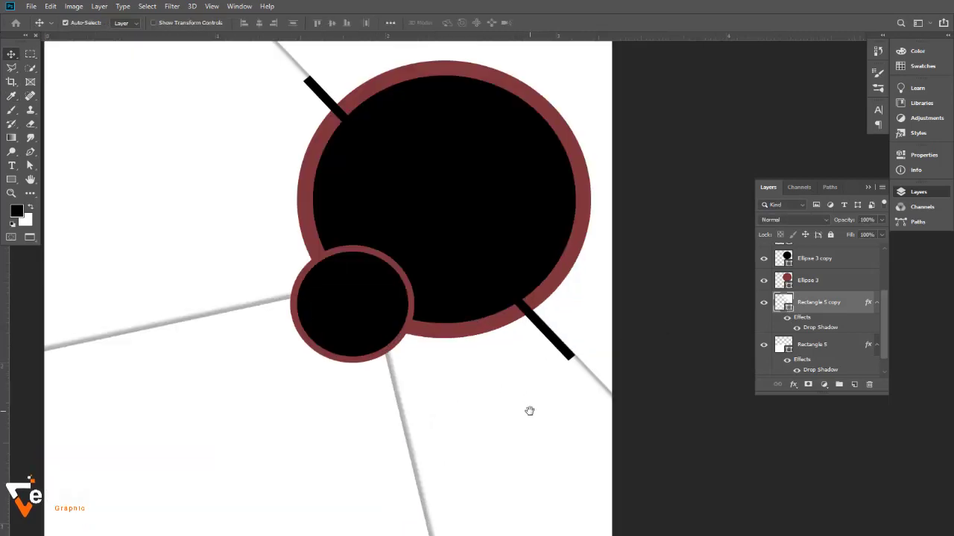
{"action": "left_click", "coordinate": [484, 382], "text": "alt"}
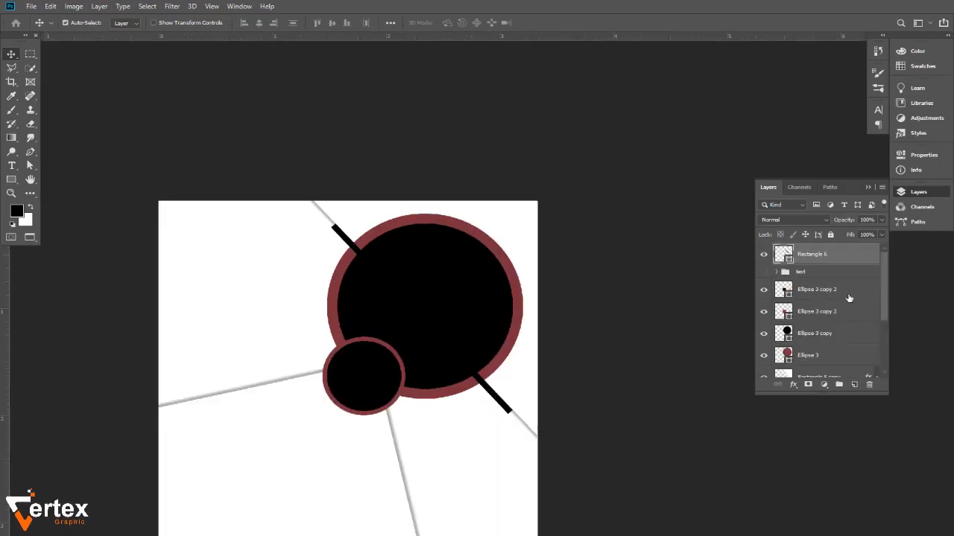
- Move Rectangle 6 just above Rectangle 5 copy and nudge it one step left and down
{"action": "left_click_drag", "start_coordinate": [841, 254], "coordinate": [842, 366]}
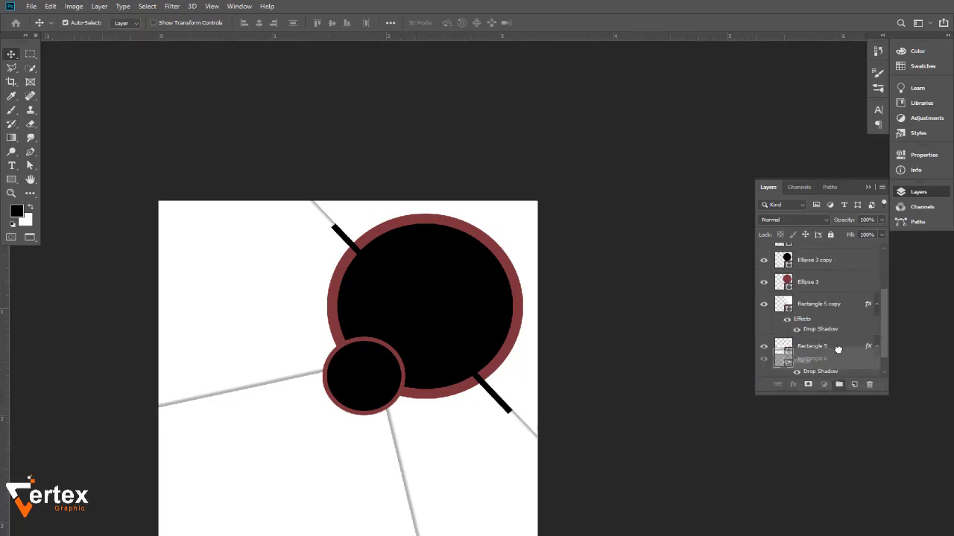
{"action": "mouse_move", "coordinate": [842, 366]}
{"action": "left_mouse_down"}
{"action": "mouse_move", "coordinate": [841, 333]}
{"action": "mouse_move", "coordinate": [836, 345]}
{"action": "left_mouse_up"}
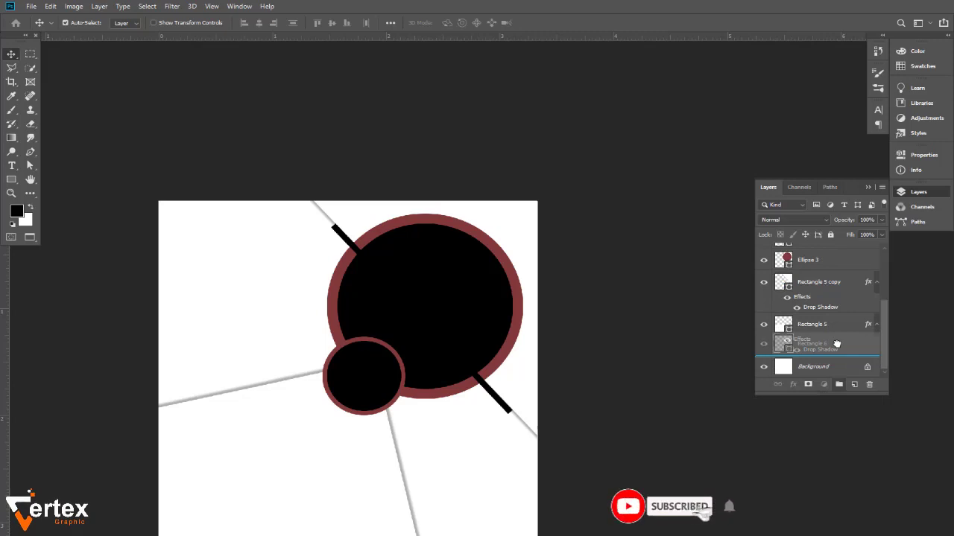
{"action": "left_click_drag", "start_coordinate": [836, 344], "coordinate": [836, 282]}
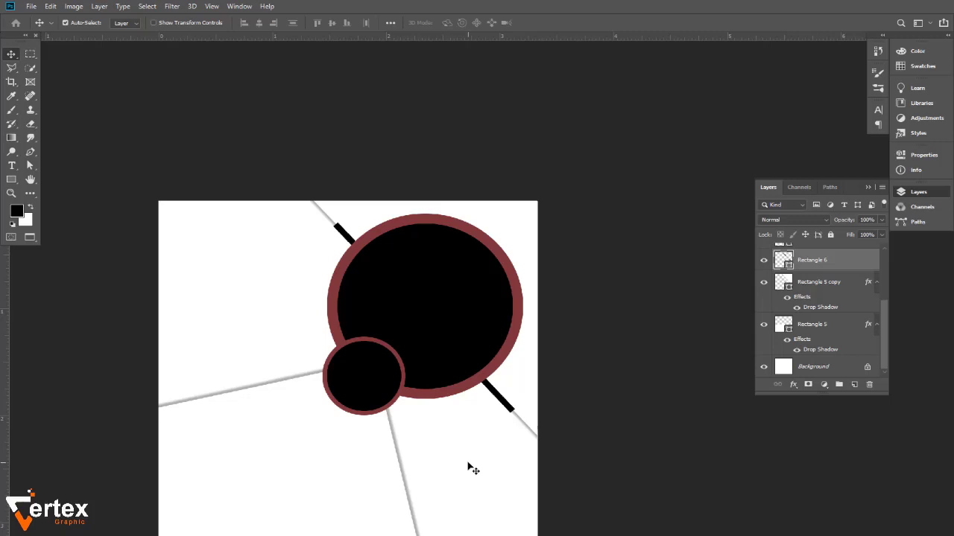
{"action": "key", "text": "Left"}
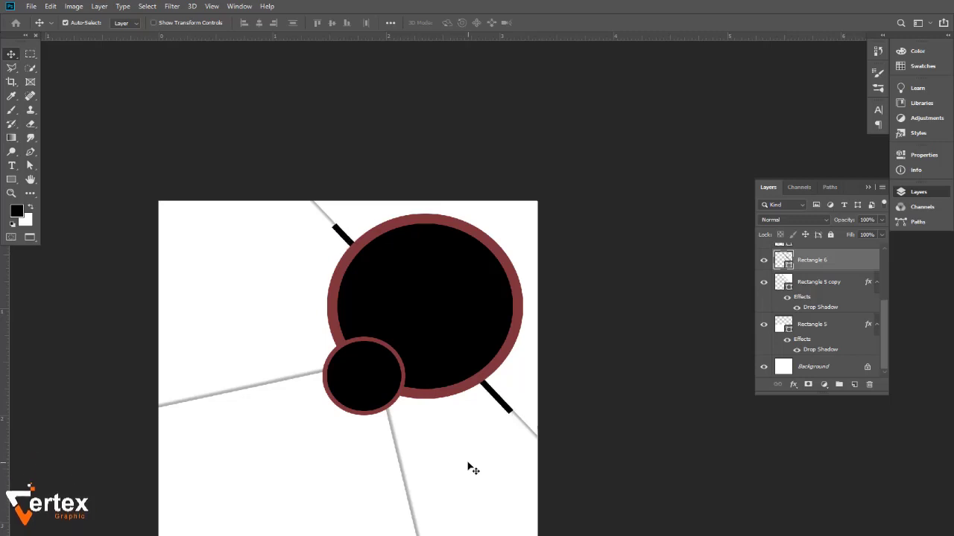
{"action": "key", "text": "Down"}
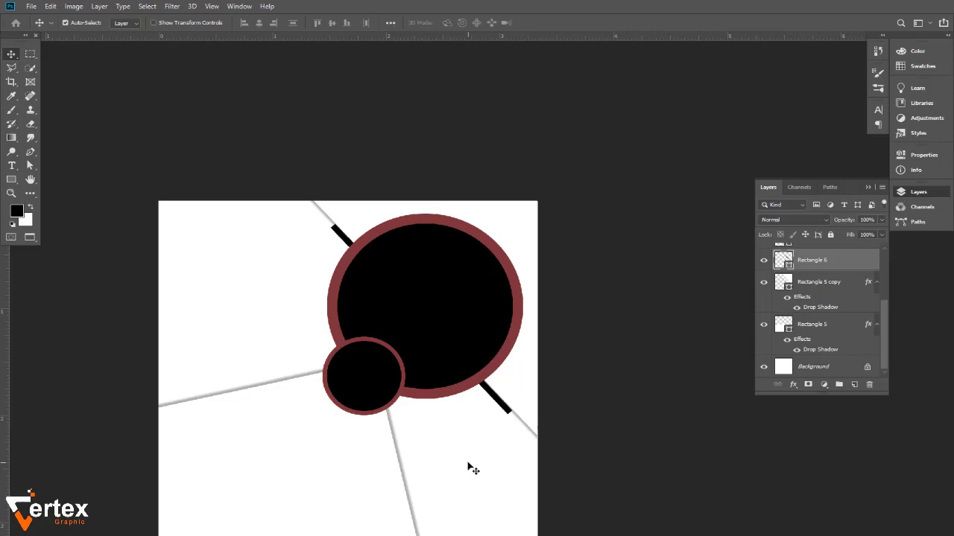
{"action": "key", "text": "ctrl"}
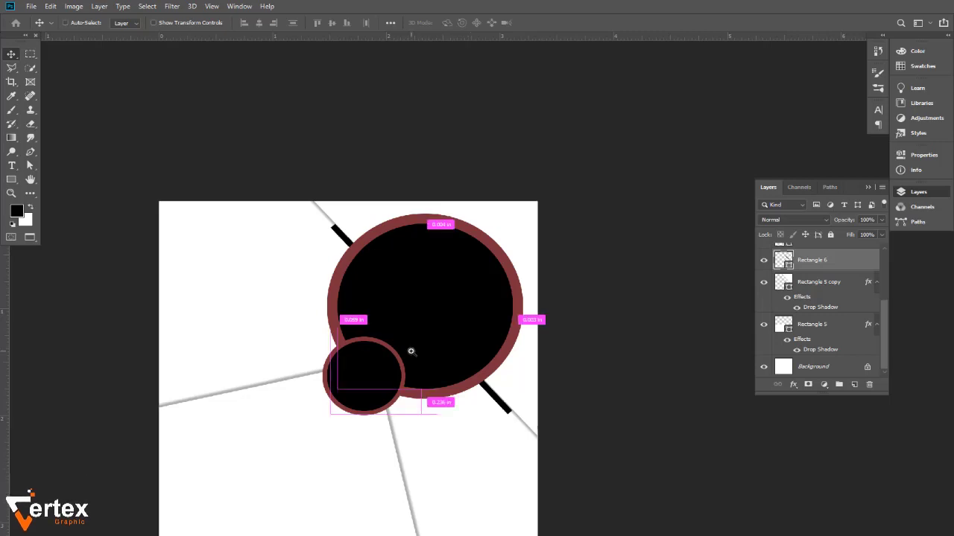
{"action": "scroll", "coordinate": [426, 361], "scroll_direction": "up", "scroll_amount": 2}
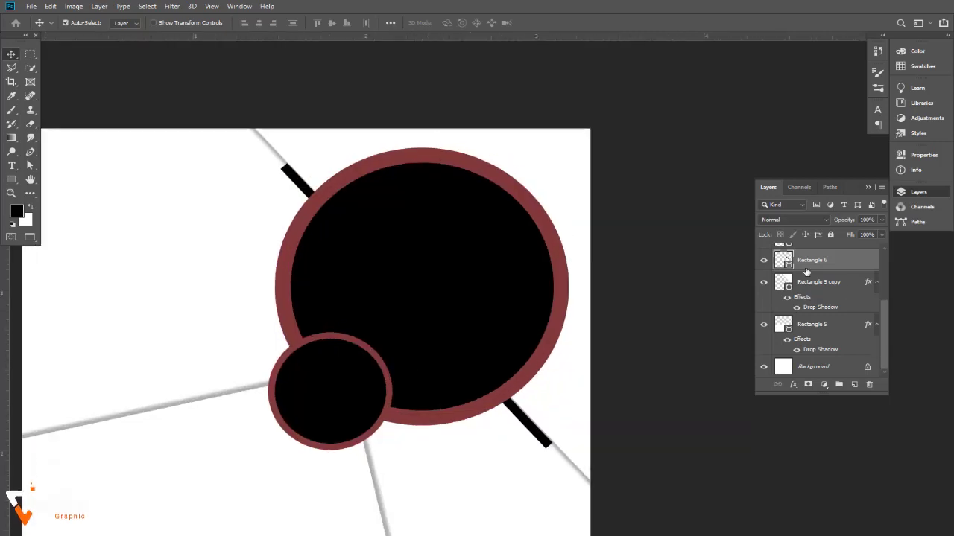
- Recolour the diagonal bar Rectangle 6 to light blue #52b6ef
{"action": "double_click", "coordinate": [783, 259]}
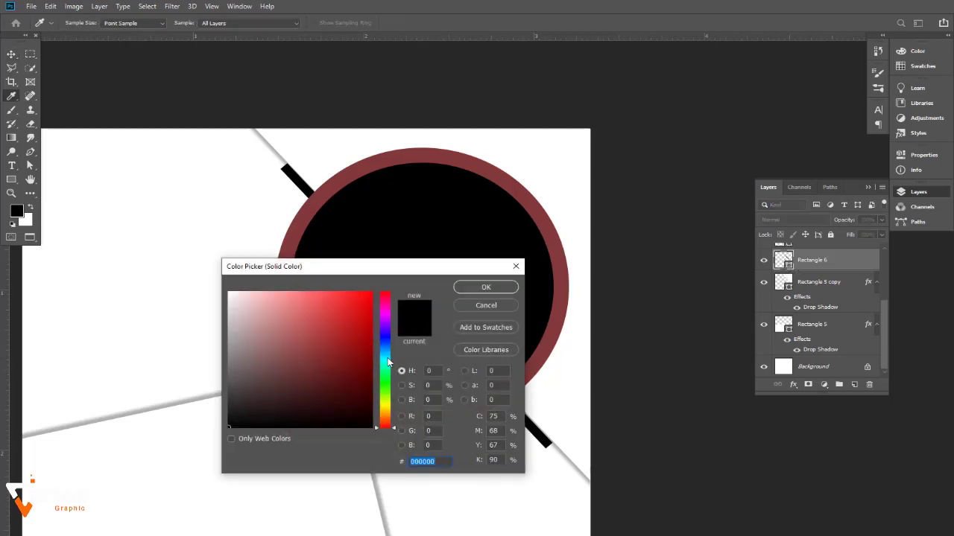
{"action": "left_click", "coordinate": [386, 351]}
{"action": "left_click_drag", "start_coordinate": [332, 326], "coordinate": [323, 300]}
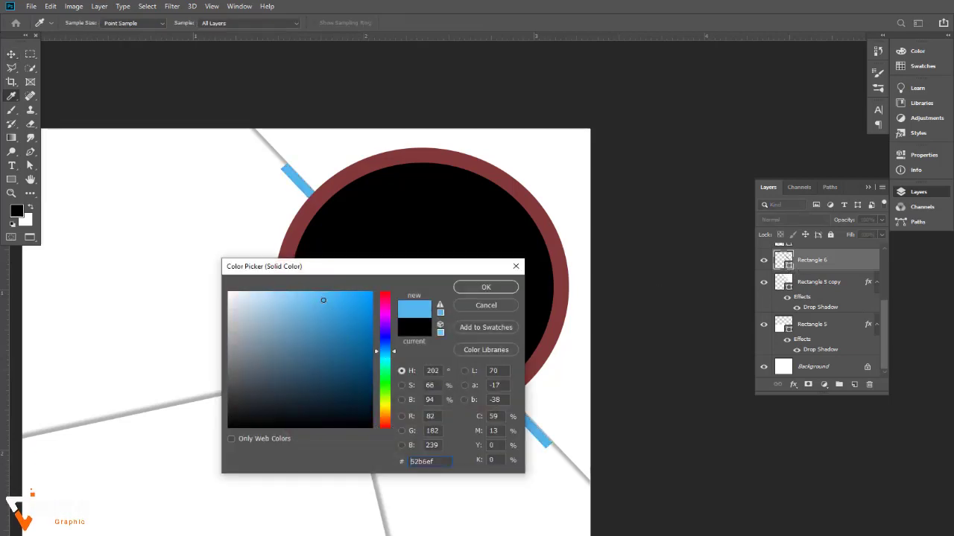
{"action": "left_click", "coordinate": [486, 288]}
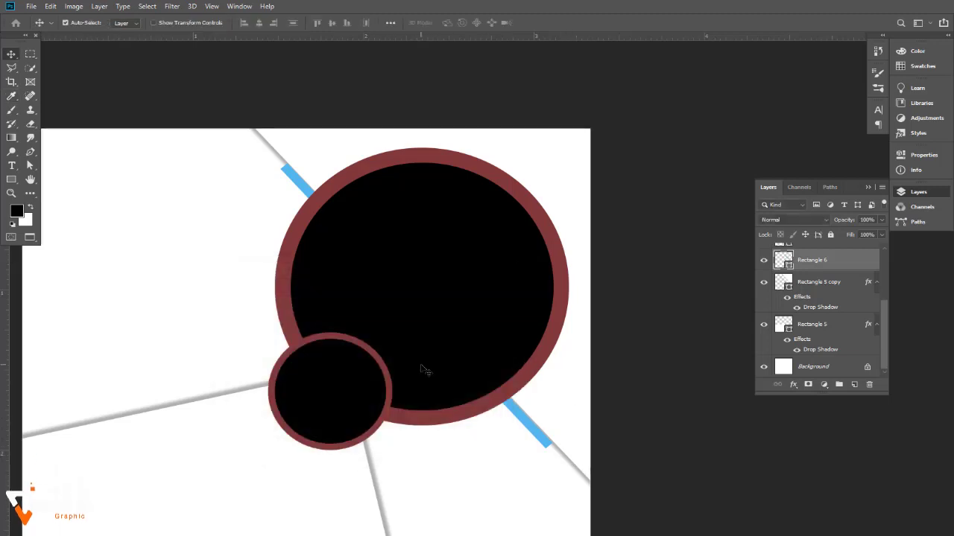
{"action": "left_click", "coordinate": [488, 415]}
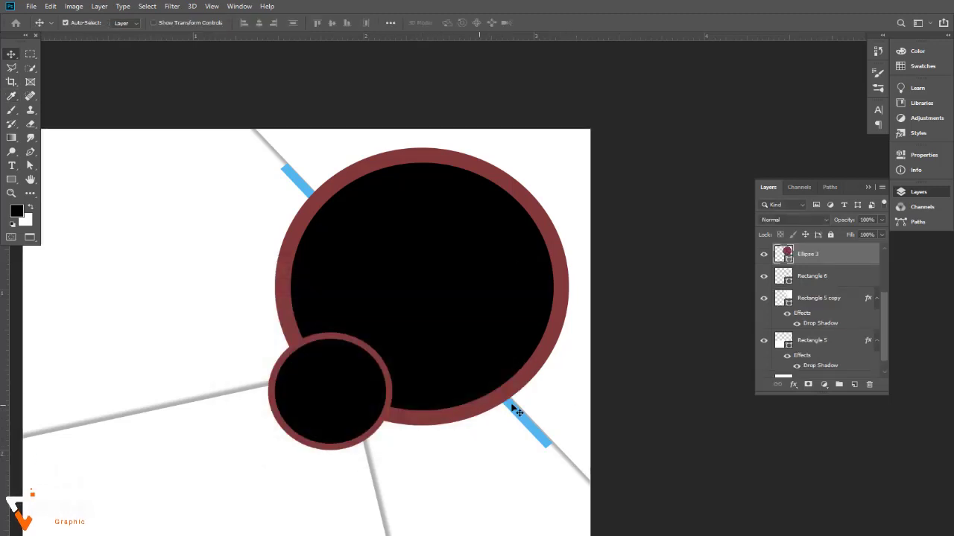
- Recolour the big and small circle rings to the bar's light blue #52b6ef by sampling it
{"action": "double_click", "coordinate": [782, 254]}
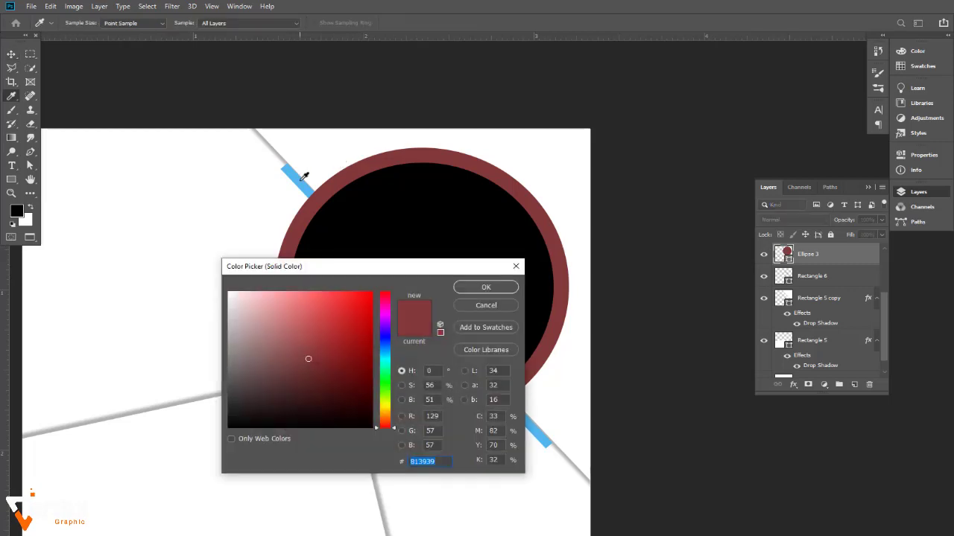
{"action": "left_click", "coordinate": [304, 176]}
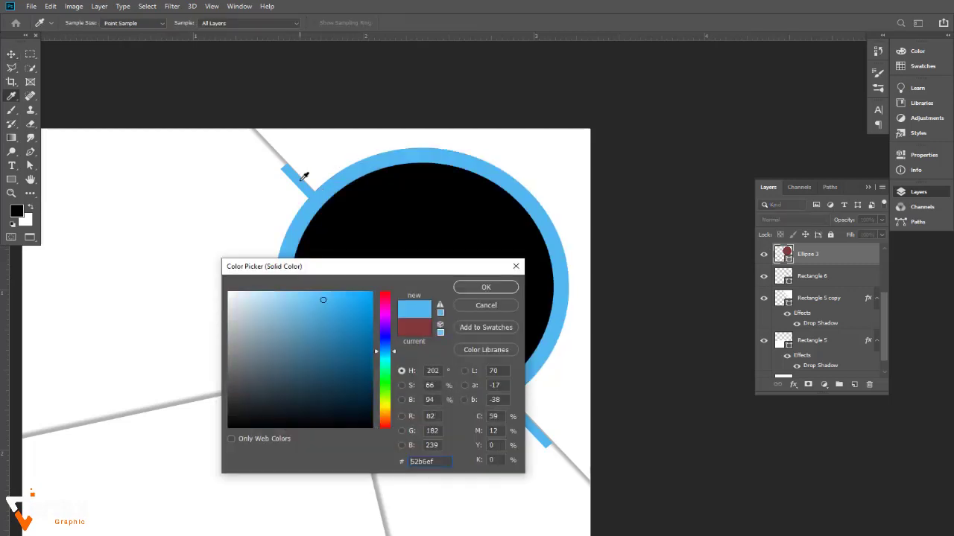
{"action": "left_click", "coordinate": [486, 287]}
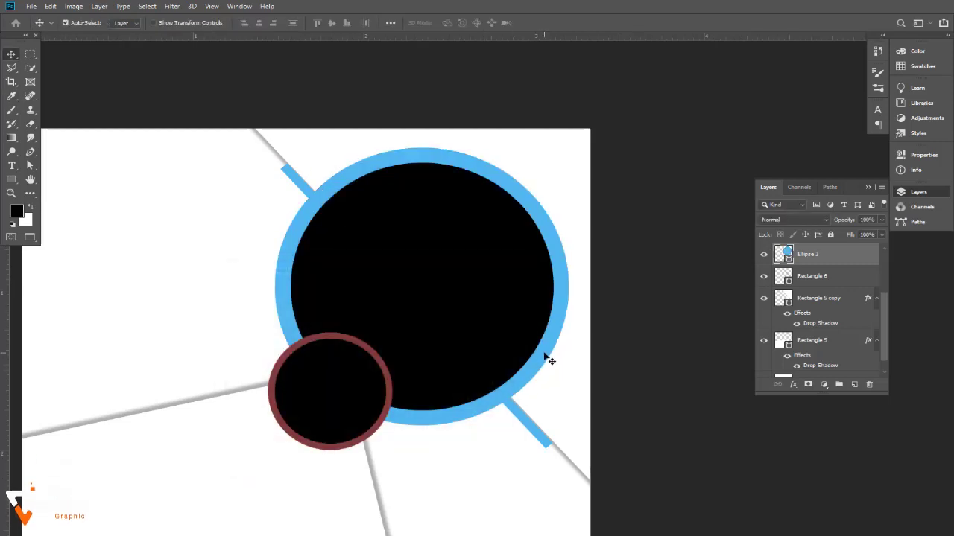
{"action": "key", "text": "ctrl+j"}
{"action": "key", "text": "ctrl+j"}
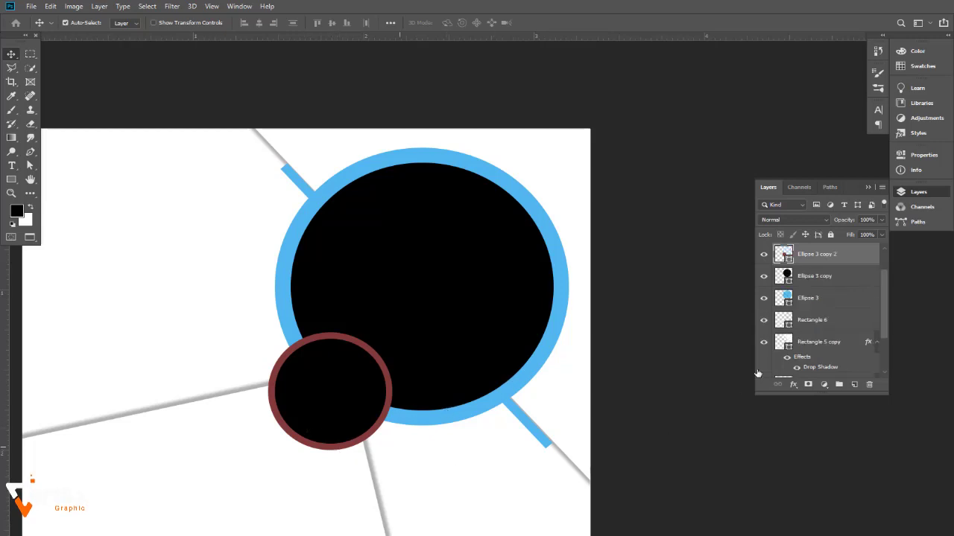
{"action": "double_click", "coordinate": [783, 254]}
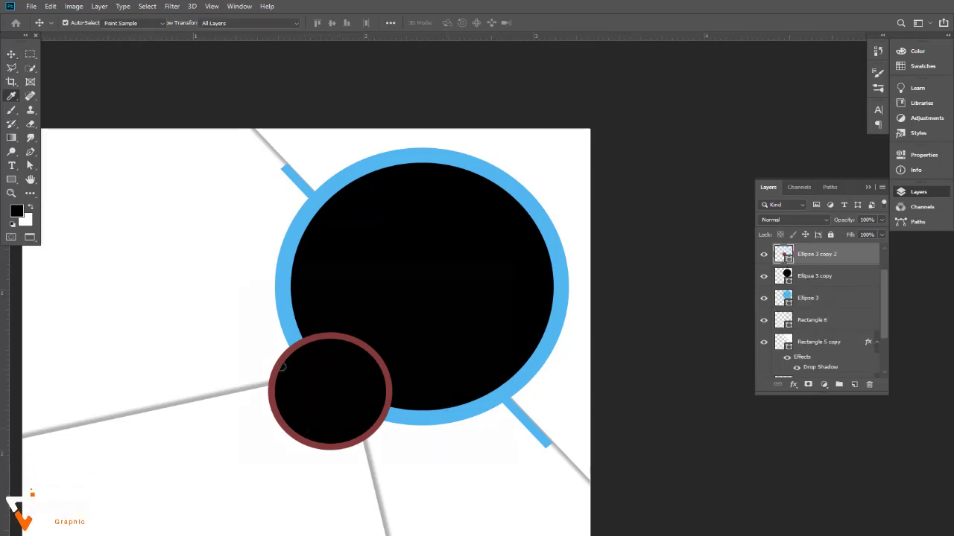
{"action": "left_click", "coordinate": [294, 241]}
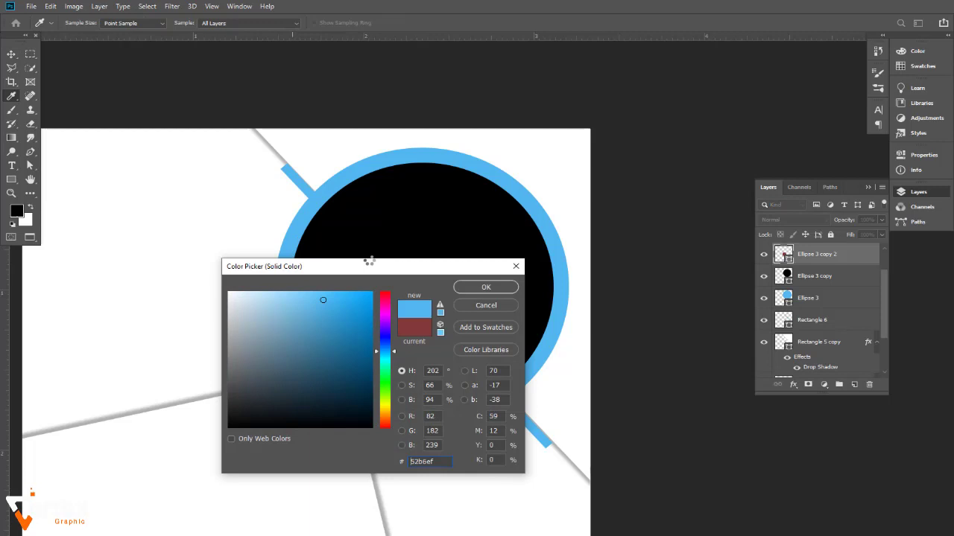
{"action": "left_click", "coordinate": [484, 289]}
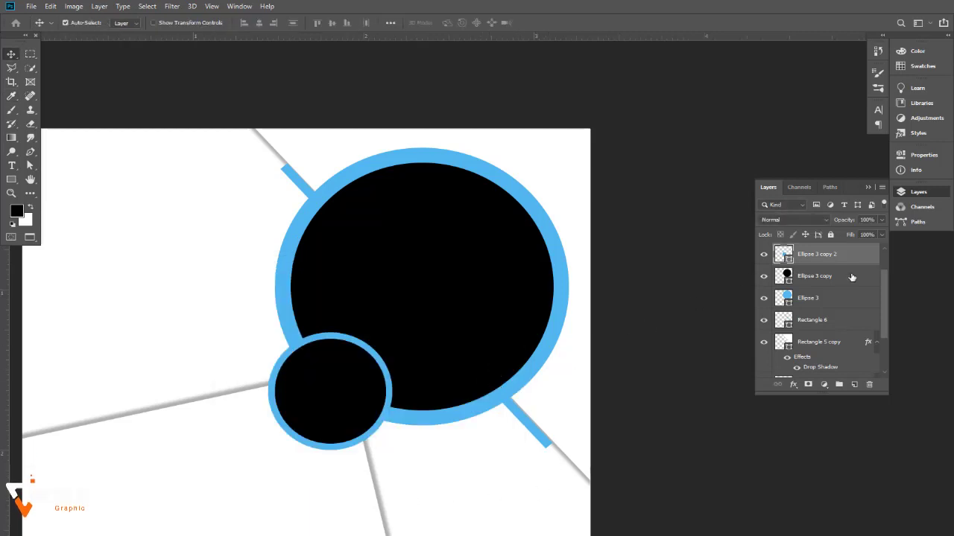
{"action": "left_click", "coordinate": [566, 386]}
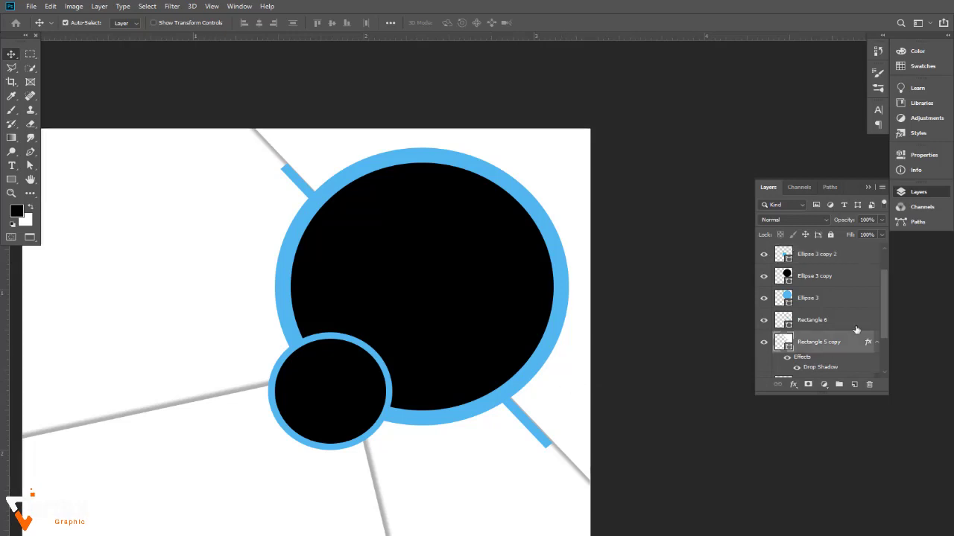
- Add an empty Layer 1 above Ellipse 3 copy 2, trying an inverted bar selection then deselecting
{"action": "left_click", "coordinate": [832, 261]}
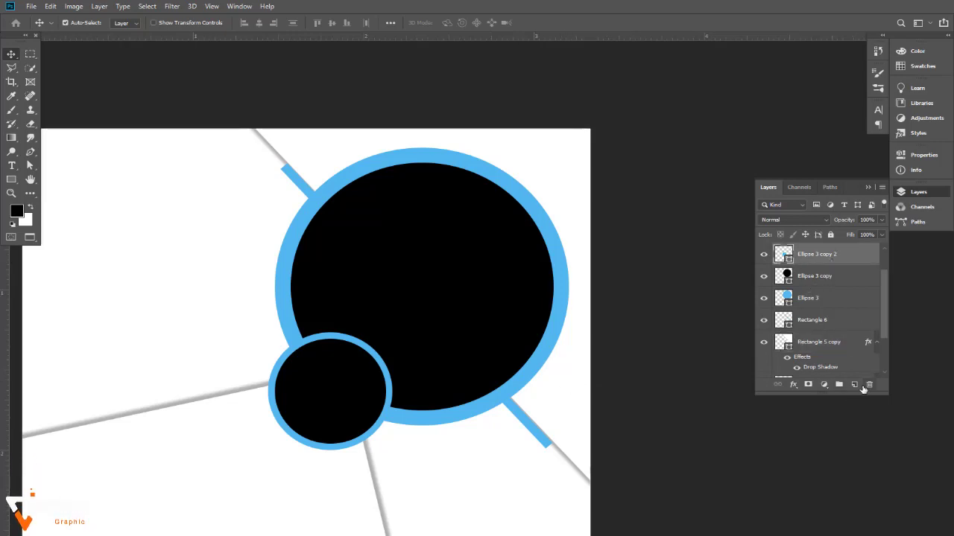
{"action": "left_click", "coordinate": [854, 385]}
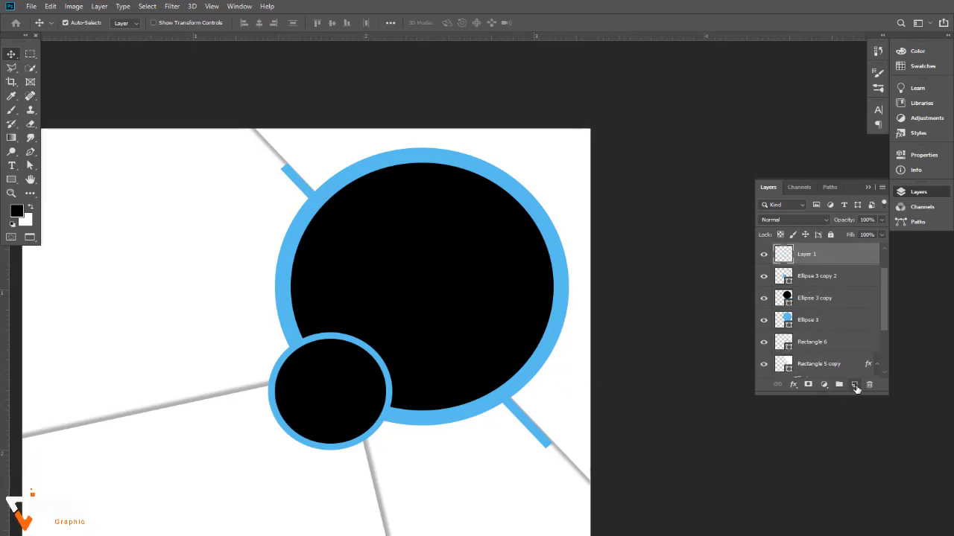
{"action": "left_click", "coordinate": [783, 365], "text": "ctrl"}
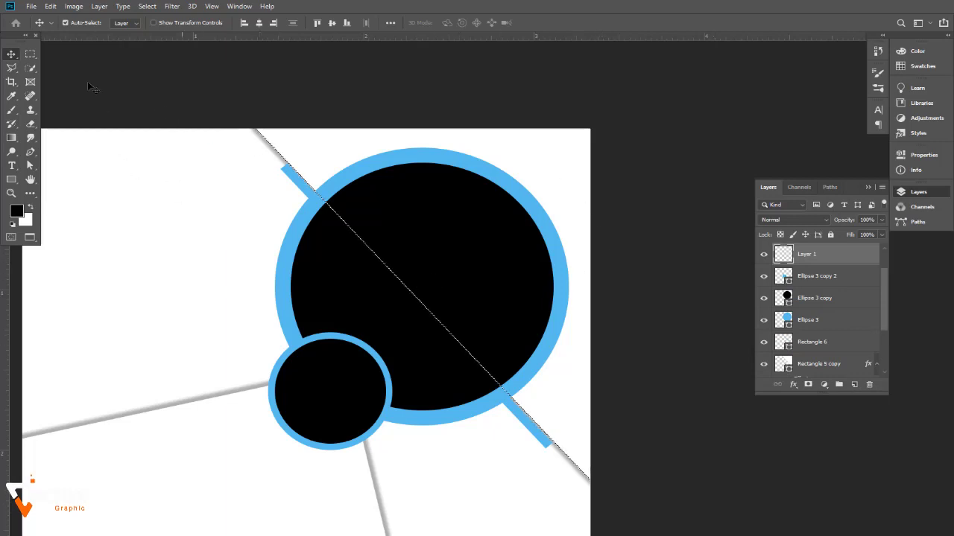
{"action": "key", "text": "m"}
{"action": "right_click", "coordinate": [438, 235]}
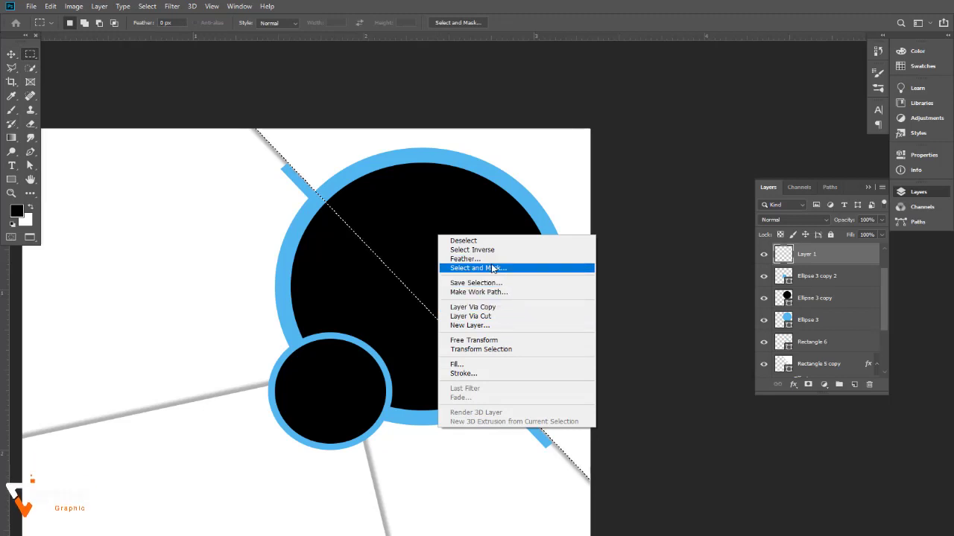
{"action": "left_click", "coordinate": [488, 249]}
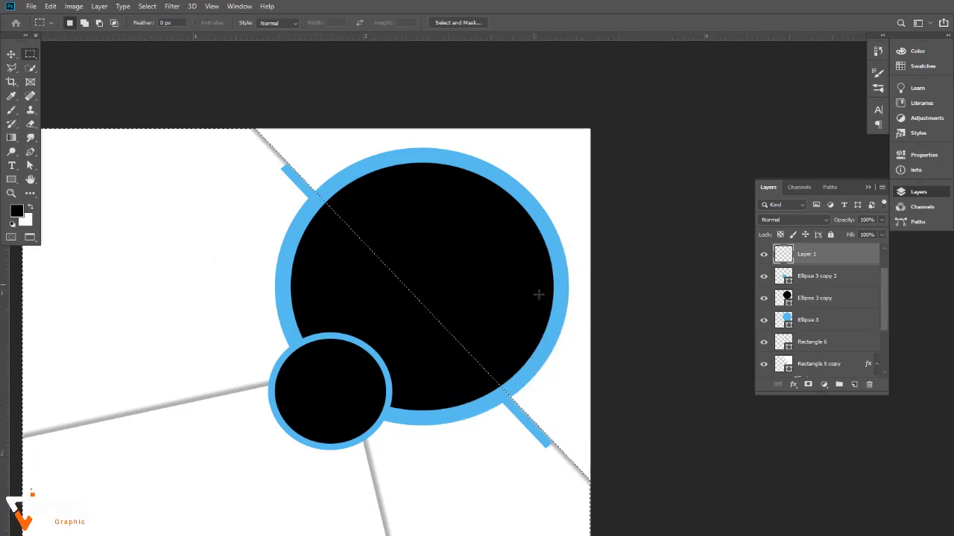
{"action": "key", "text": "ctrl+d"}
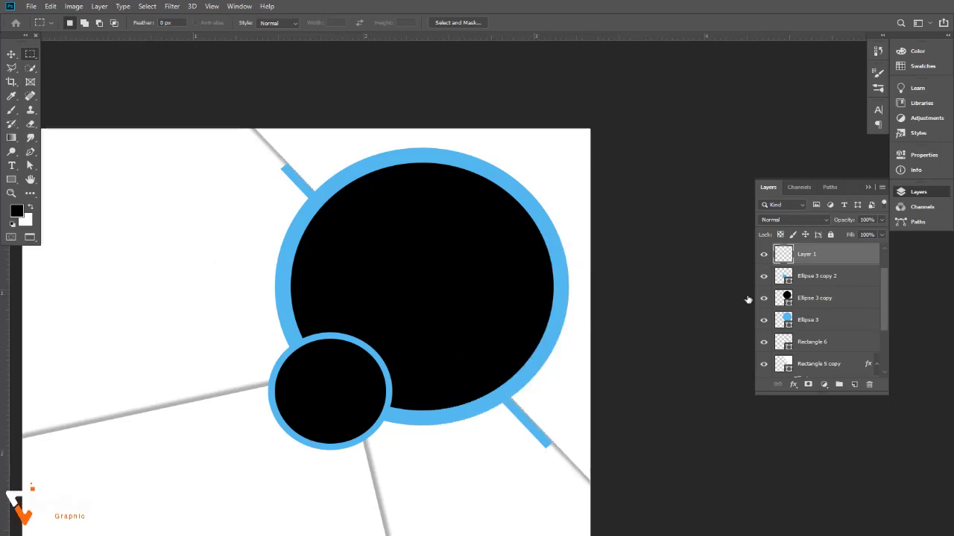
- Fill the large circle layer Ellipse 3 copy with light pink #ddaeae
{"action": "left_click", "coordinate": [12, 55]}
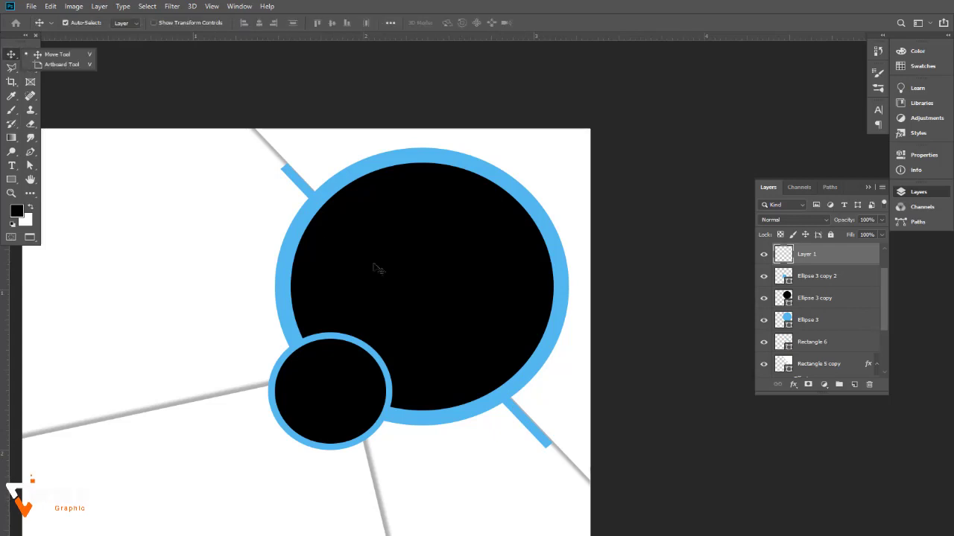
{"action": "left_click", "coordinate": [432, 298]}
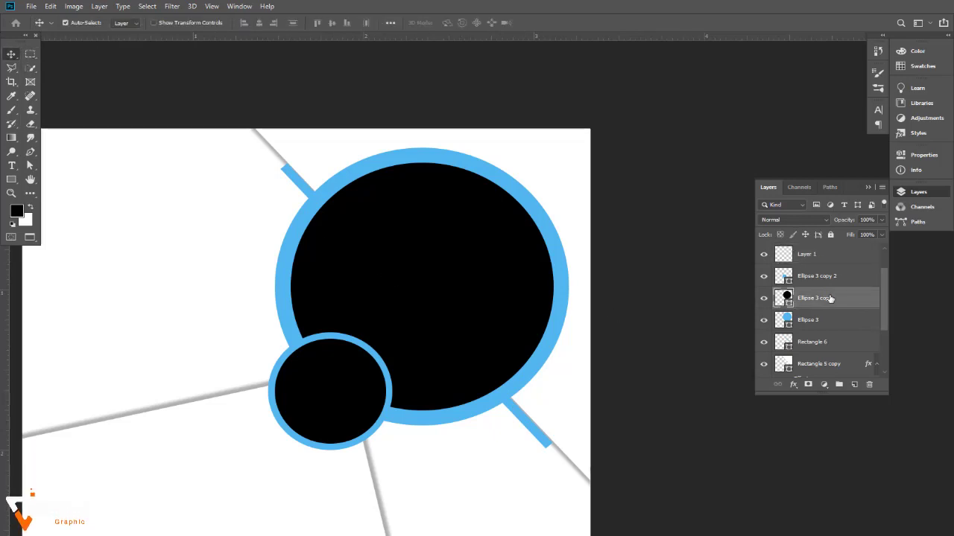
{"action": "double_click", "coordinate": [785, 297]}
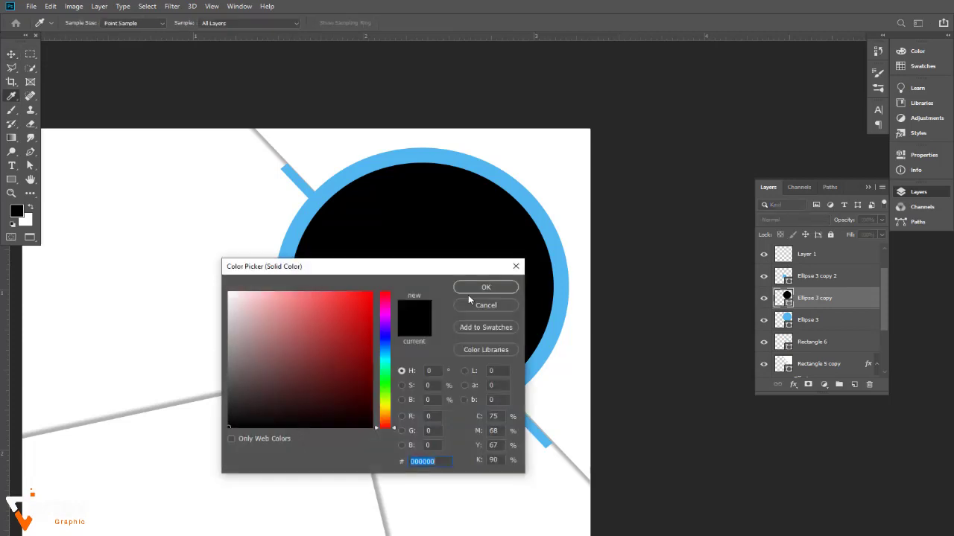
{"action": "left_click", "coordinate": [267, 327]}
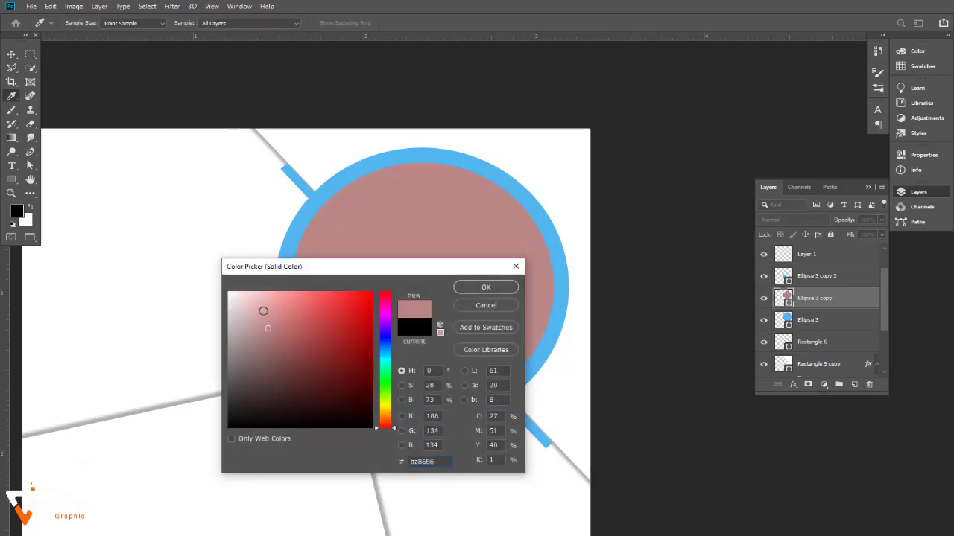
{"action": "left_click", "coordinate": [263, 311]}
{"action": "left_click", "coordinate": [483, 287]}
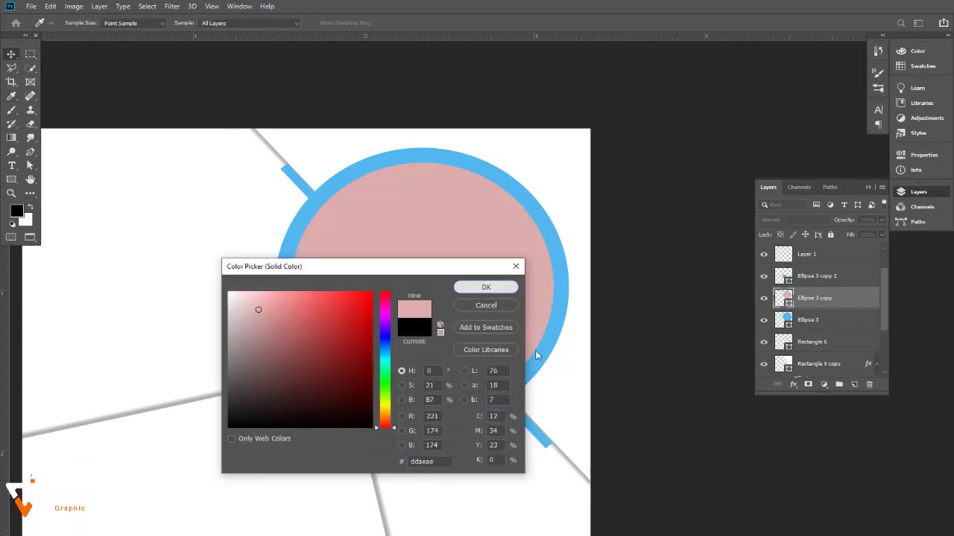
{"action": "left_click", "coordinate": [817, 257]}
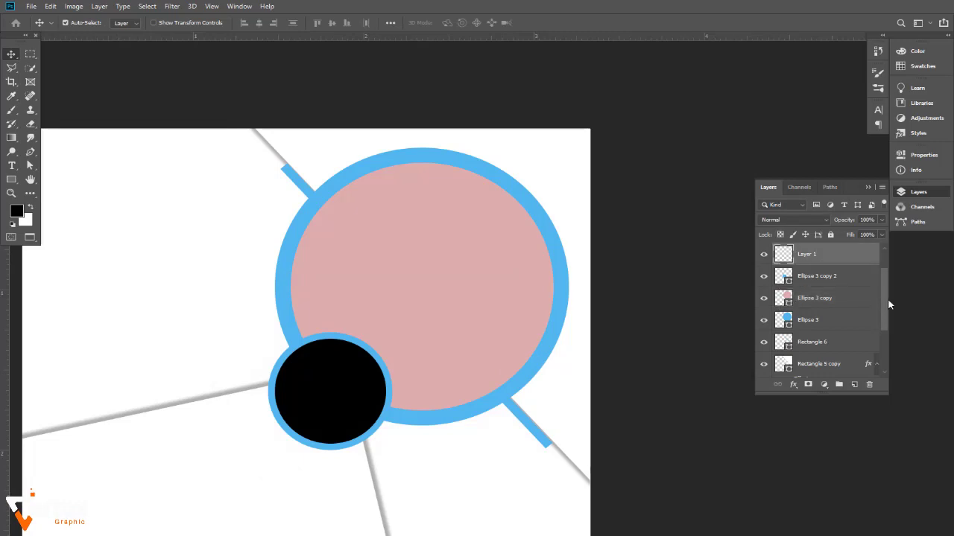
- Load the diagonal bar's shape as a selection and zoom in on the pink circle
{"action": "left_click", "coordinate": [783, 362], "text": "ctrl"}
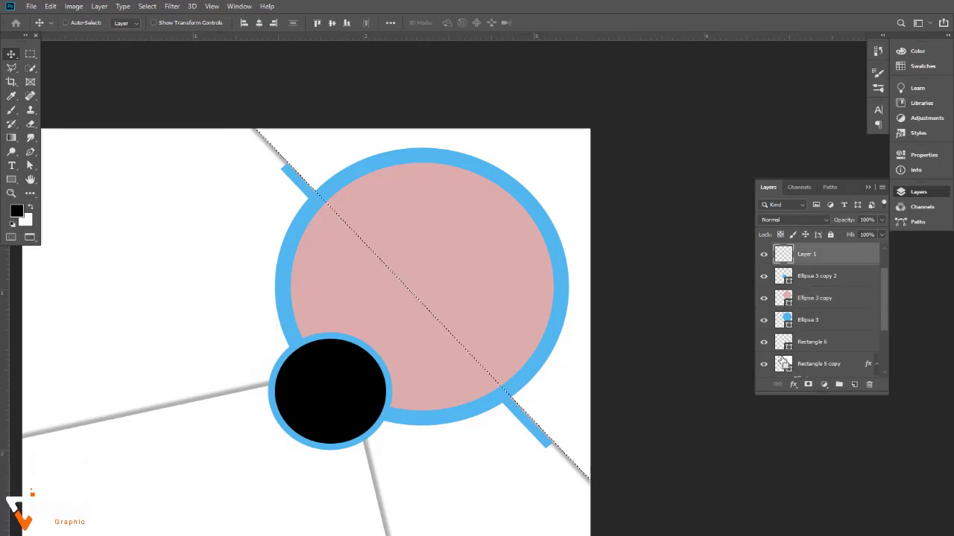
{"action": "left_click", "coordinate": [30, 54]}
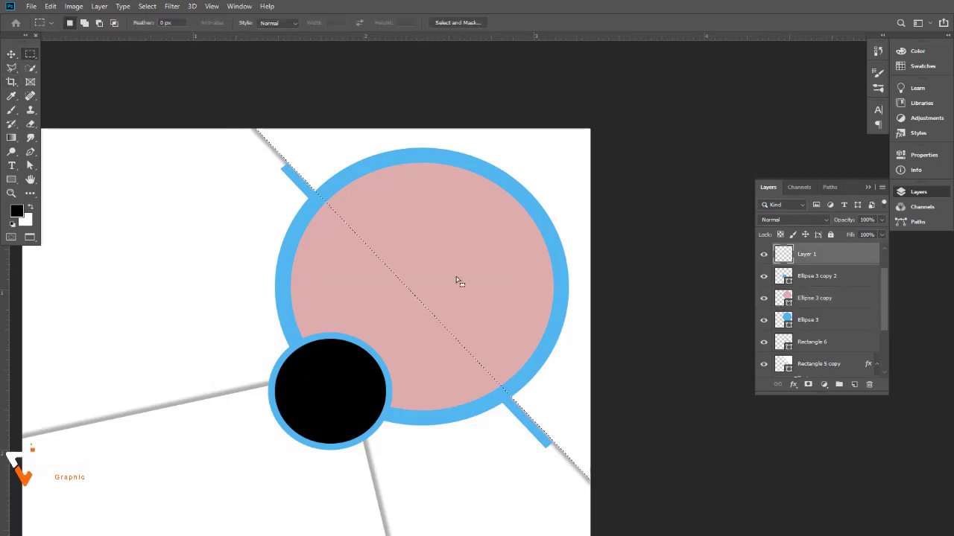
{"action": "right_click", "coordinate": [507, 258]}
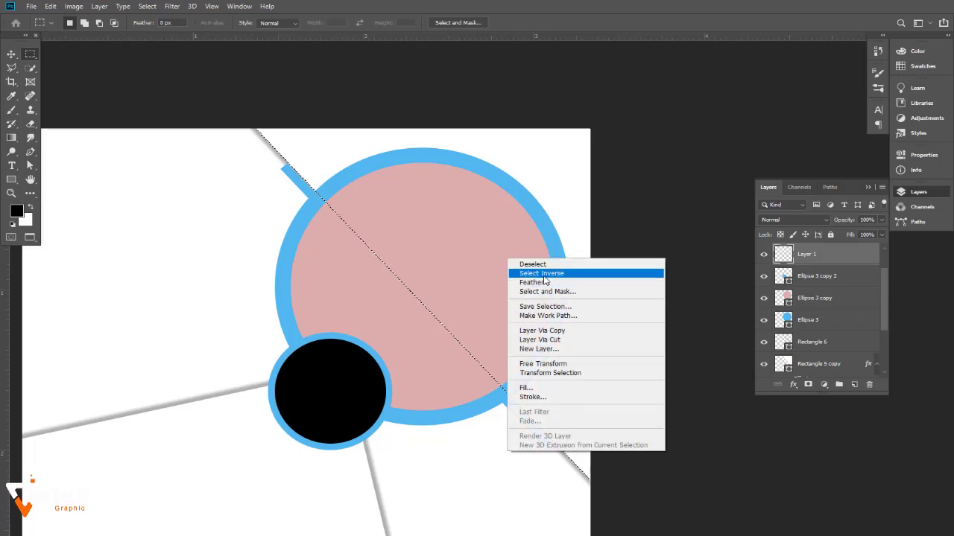
{"action": "key", "text": "Escape"}
{"action": "key", "text": "ctrl+plus"}
{"action": "scroll", "coordinate": [416, 334], "scroll_direction": "right", "scroll_amount": 2}
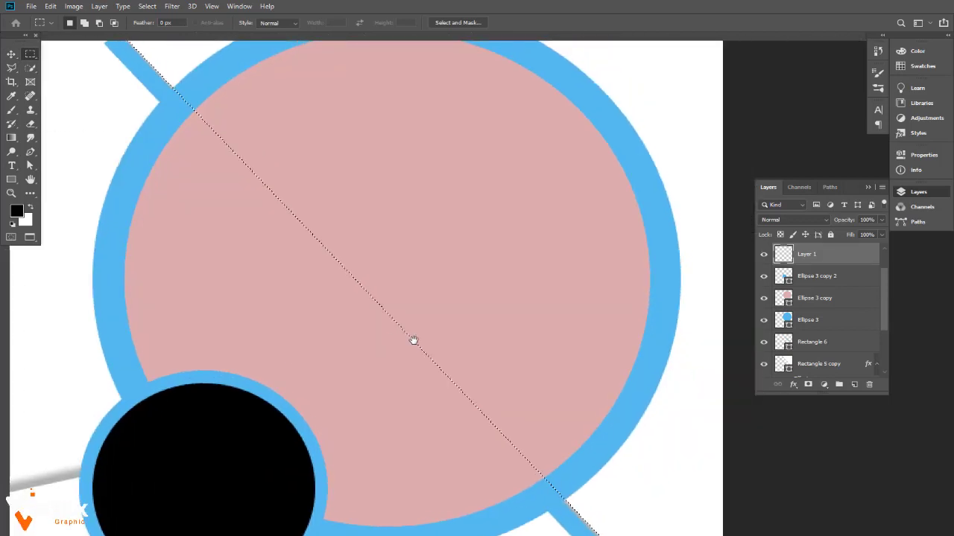
- Paint a soft black shadow along the bar's diagonal edge on Layer 1, then deselect
{"action": "left_click", "coordinate": [12, 110]}
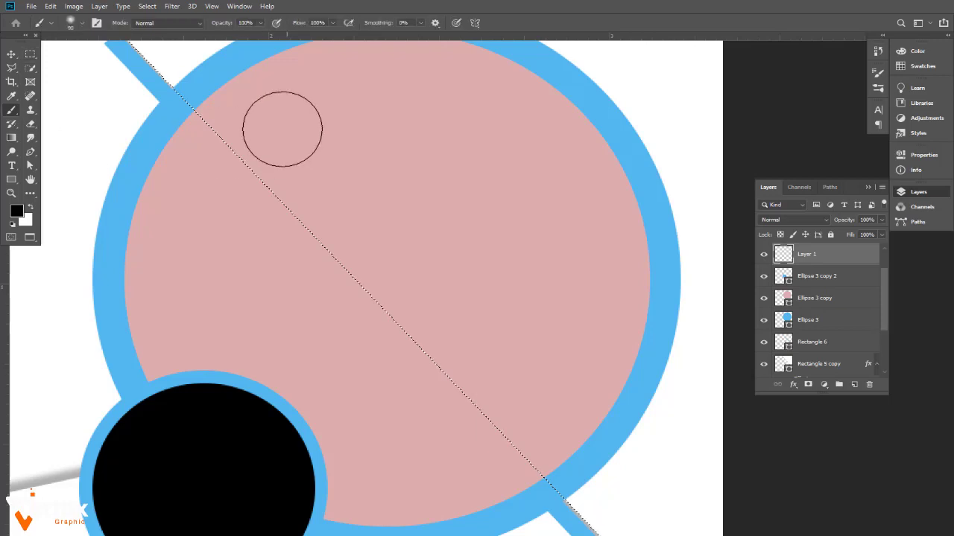
{"action": "left_click_drag", "start_coordinate": [234, 96], "coordinate": [586, 481]}
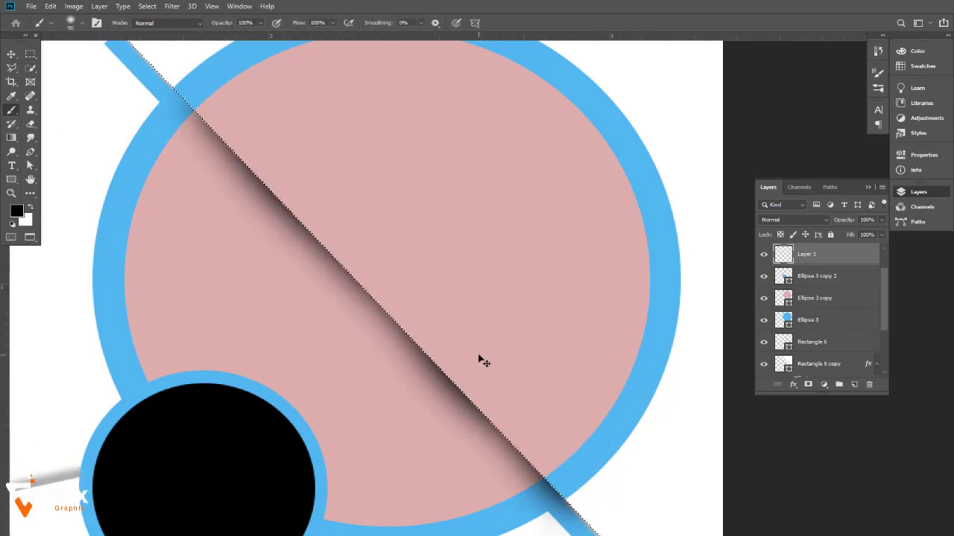
{"action": "key", "text": "ctrl+z"}
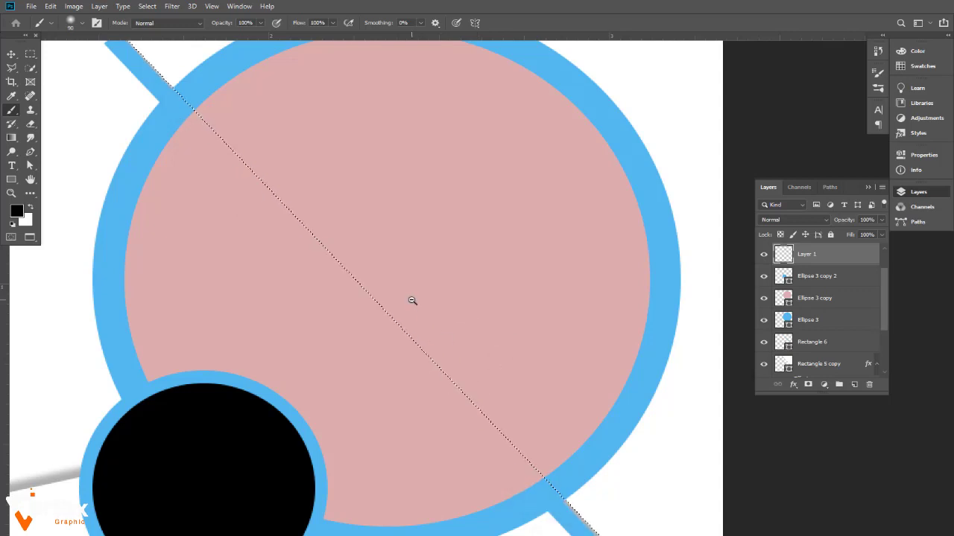
{"action": "key", "text": "ctrl+minus"}
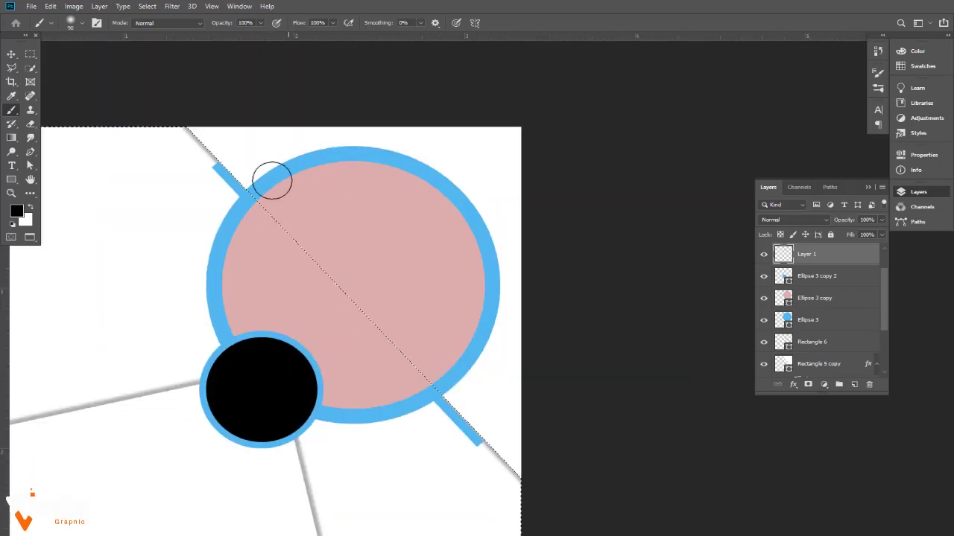
{"action": "left_click_drag", "start_coordinate": [365, 287], "coordinate": [452, 371]}
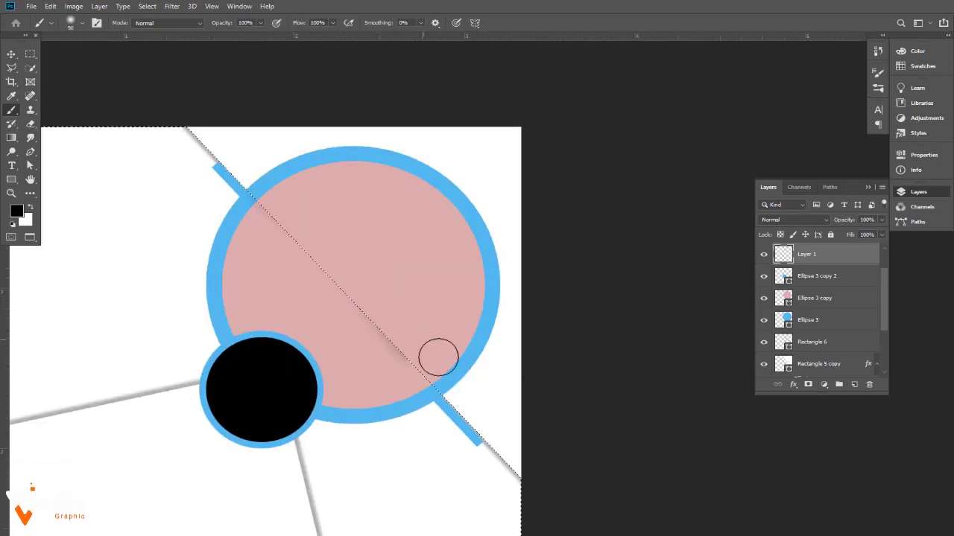
{"action": "left_click_drag", "start_coordinate": [424, 330], "coordinate": [301, 199]}
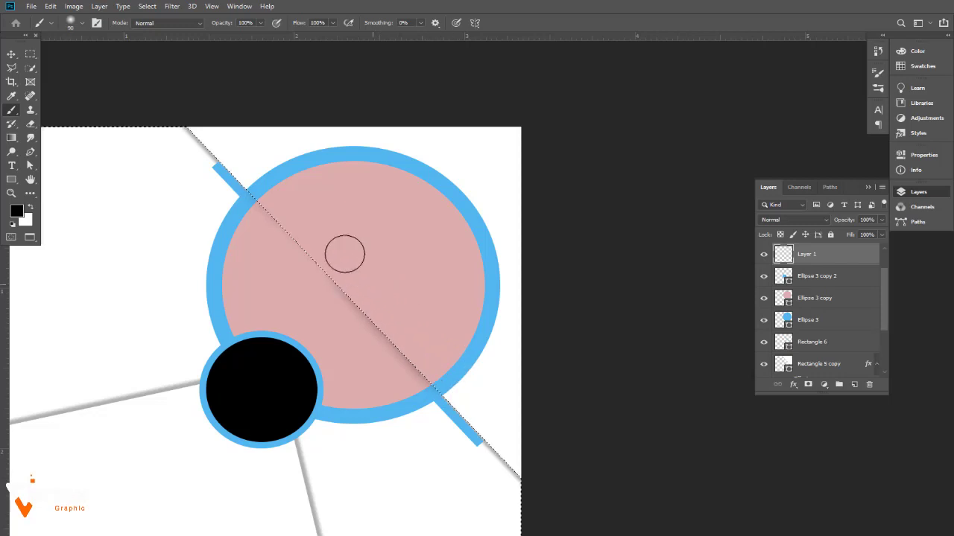
{"action": "left_click", "coordinate": [11, 54]}
{"action": "key", "text": "ctrl+d"}
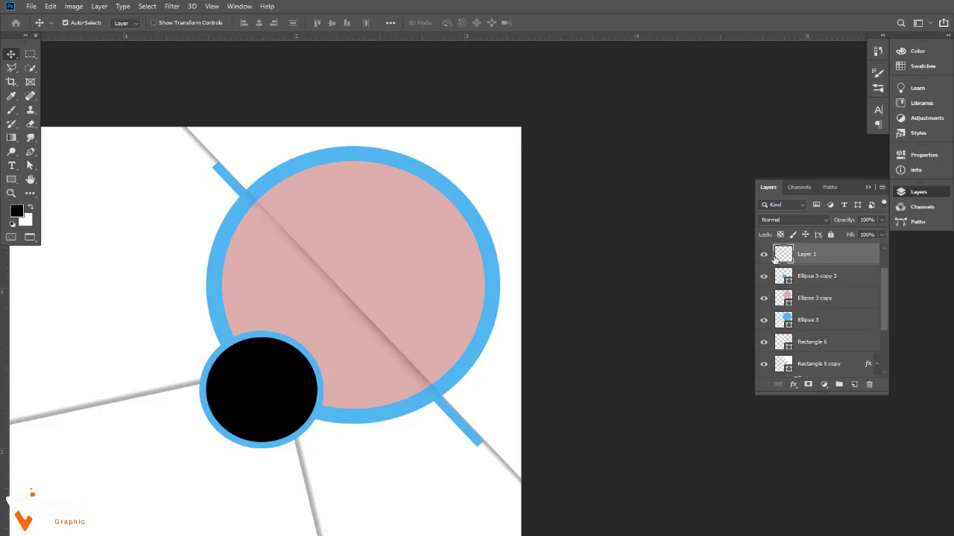
- Set Layer 1 to Multiply at 56% opacity and Rectangle 6 to Multiply blending
{"action": "left_click", "coordinate": [794, 220]}
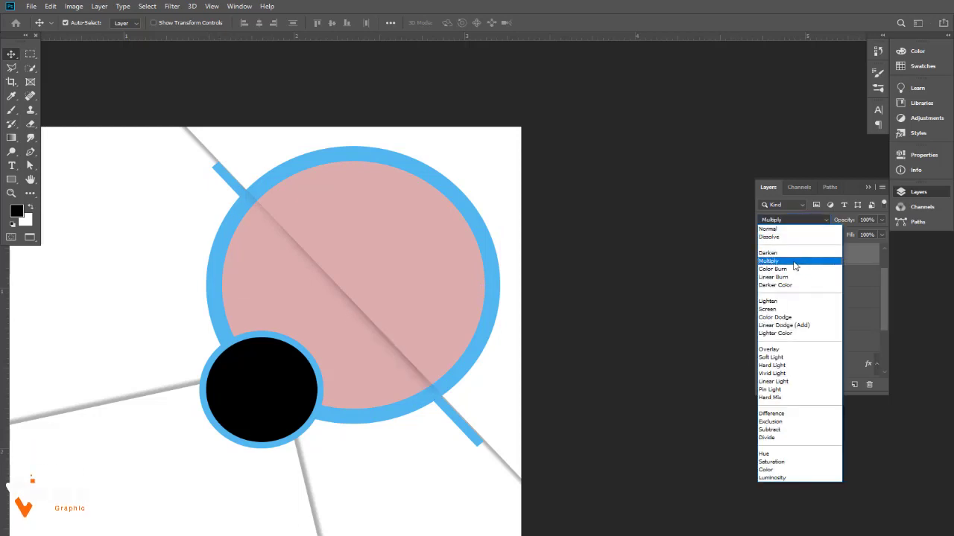
{"action": "left_click", "coordinate": [795, 262]}
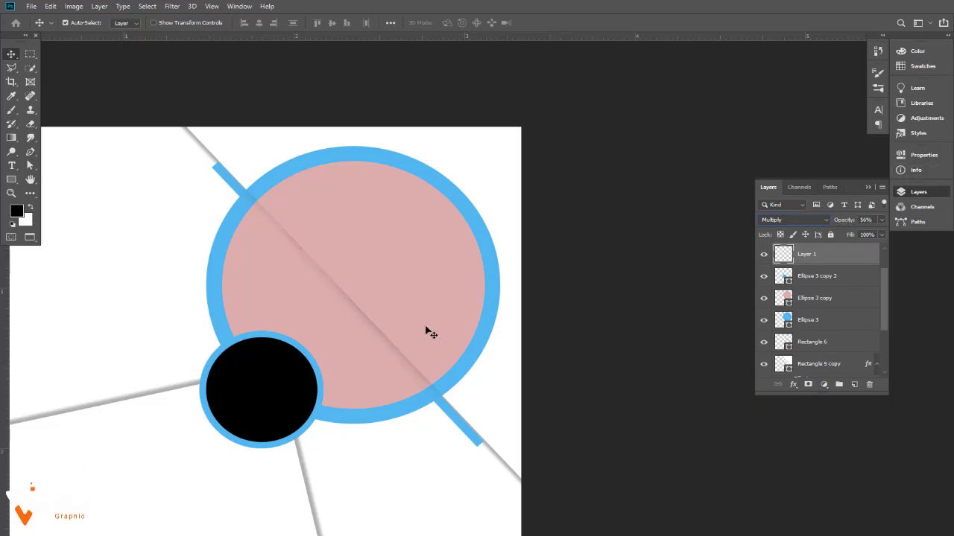
{"action": "left_click", "coordinate": [221, 178]}
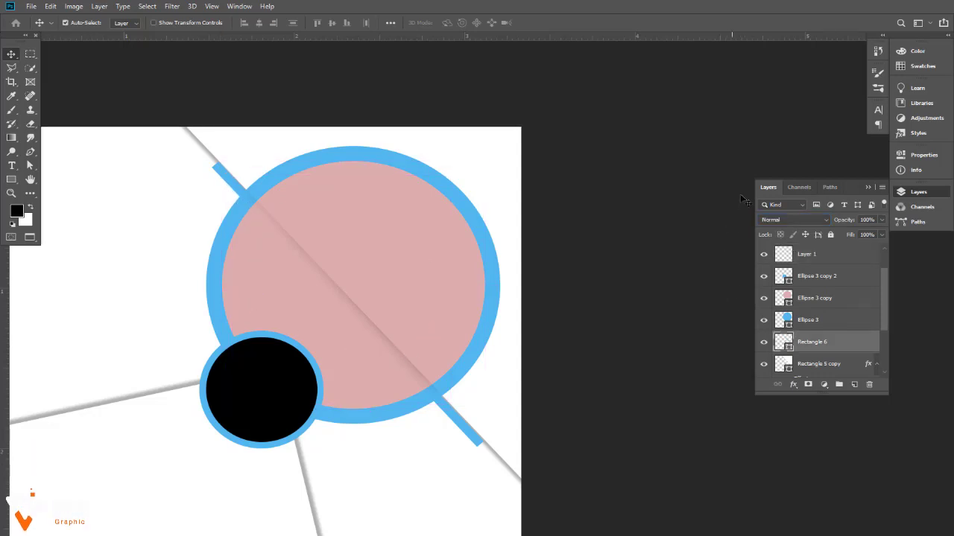
{"action": "left_click", "coordinate": [796, 221]}
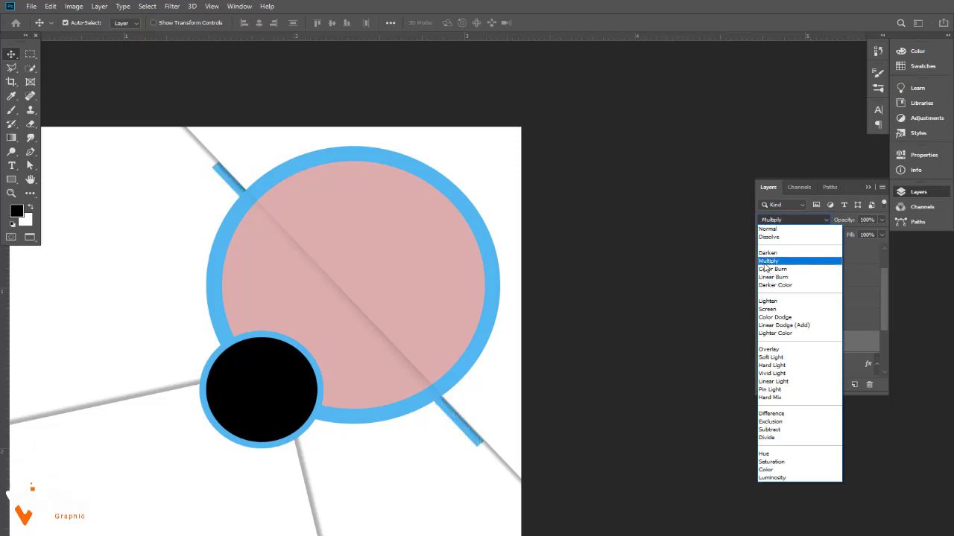
{"action": "left_click", "coordinate": [767, 260]}
{"action": "left_click", "coordinate": [365, 298], "text": "ctrl"}
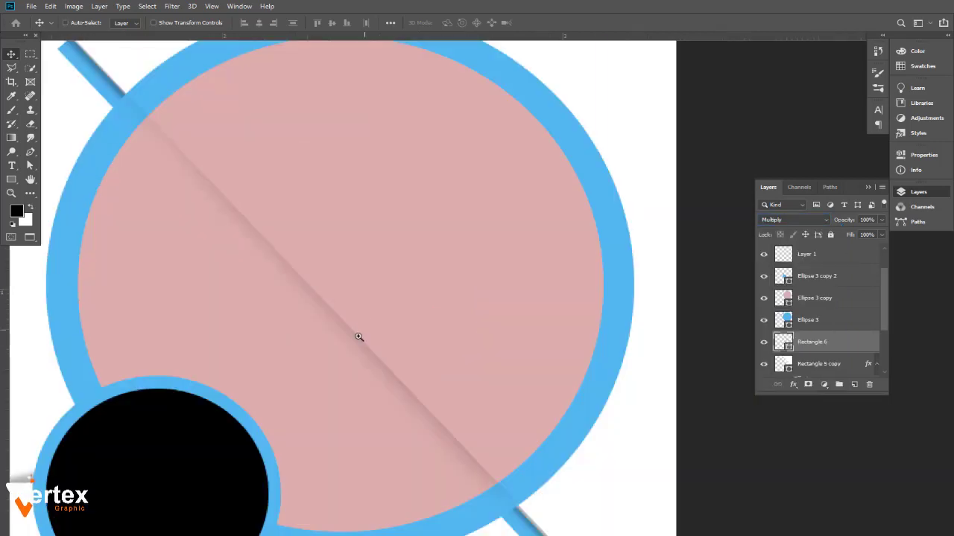
{"action": "left_click", "coordinate": [359, 337], "text": "alt"}
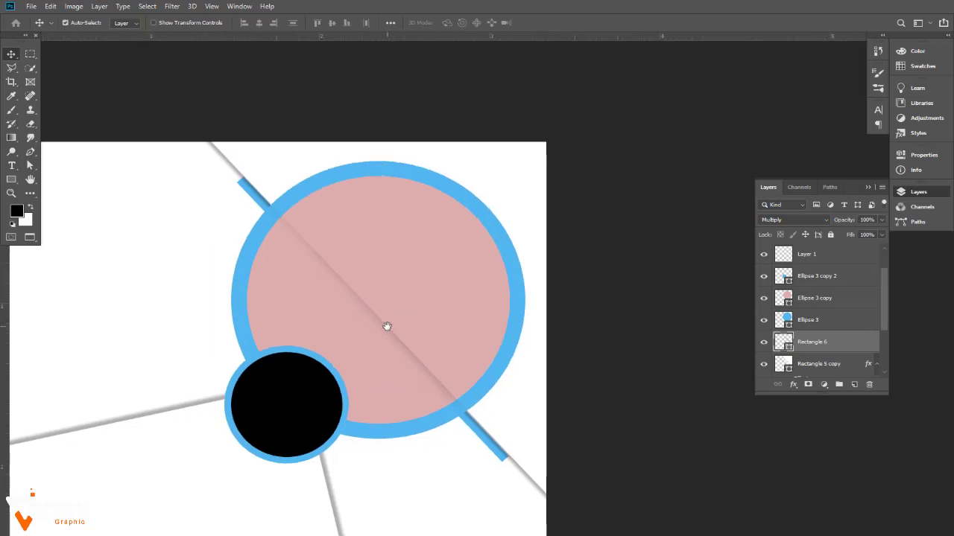
{"action": "left_click", "coordinate": [482, 280], "text": "alt"}
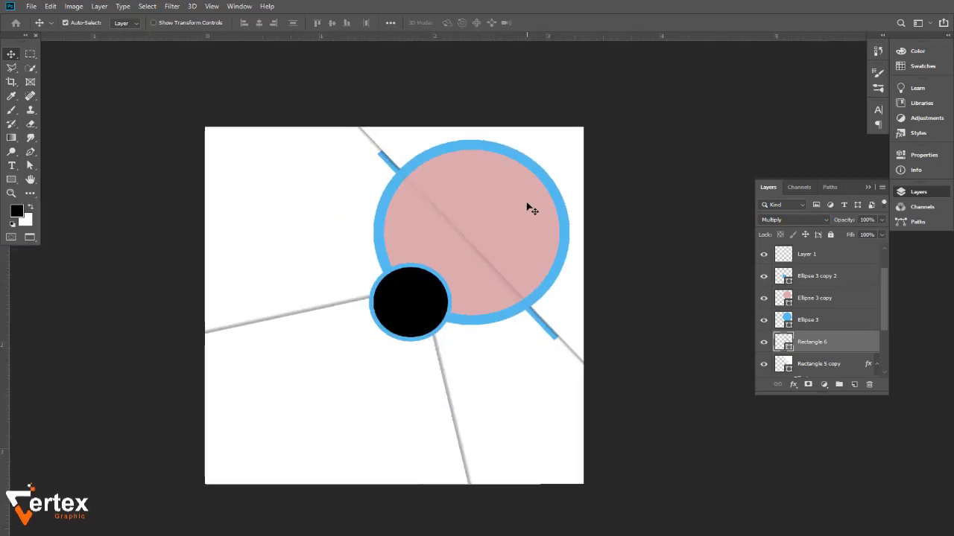
{"action": "left_click", "coordinate": [549, 288]}
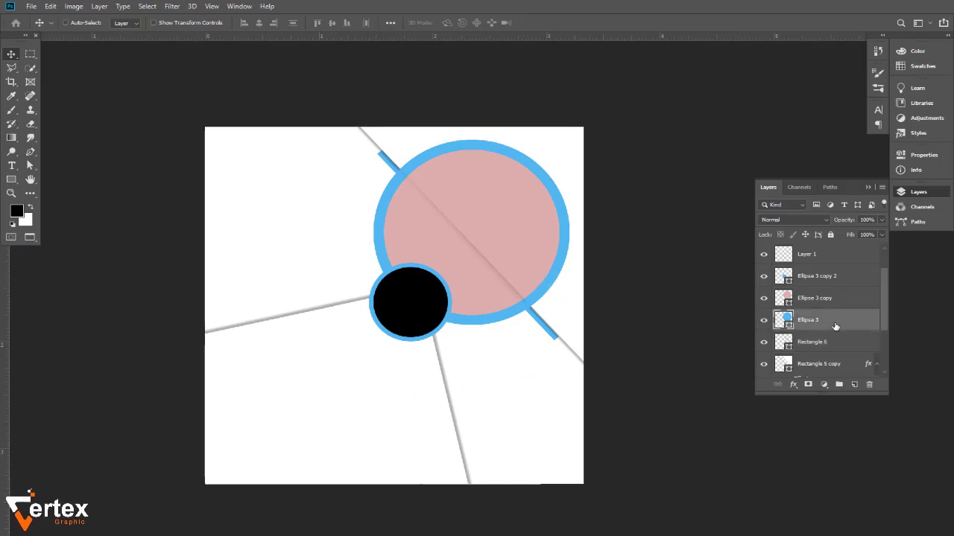
- Move Ellipse 3 just above Background and scale it proportionally to 111%
{"action": "mouse_move", "coordinate": [833, 343]}
{"action": "left_mouse_down"}
{"action": "mouse_move", "coordinate": [836, 402]}
{"action": "mouse_move", "coordinate": [832, 364]}
{"action": "left_mouse_up"}
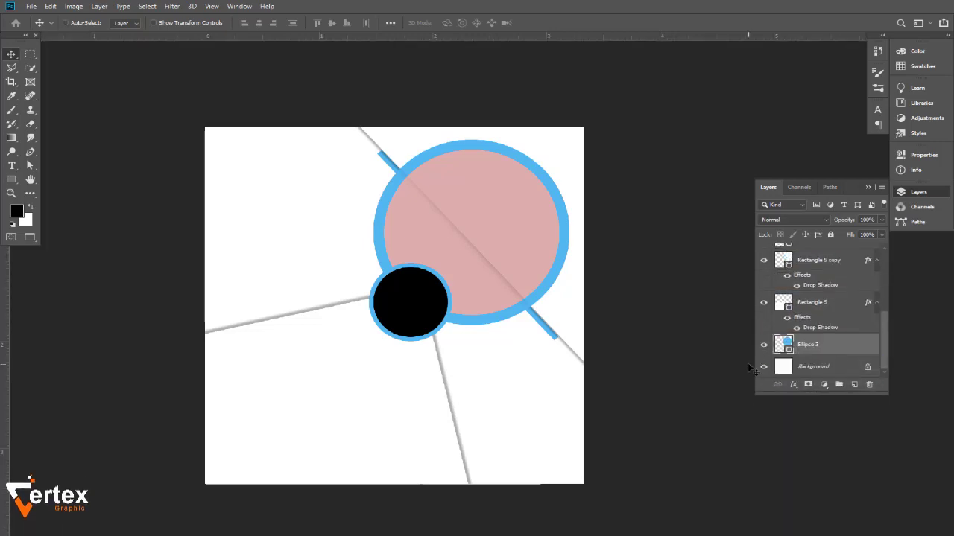
{"action": "key", "text": "ctrl+t"}
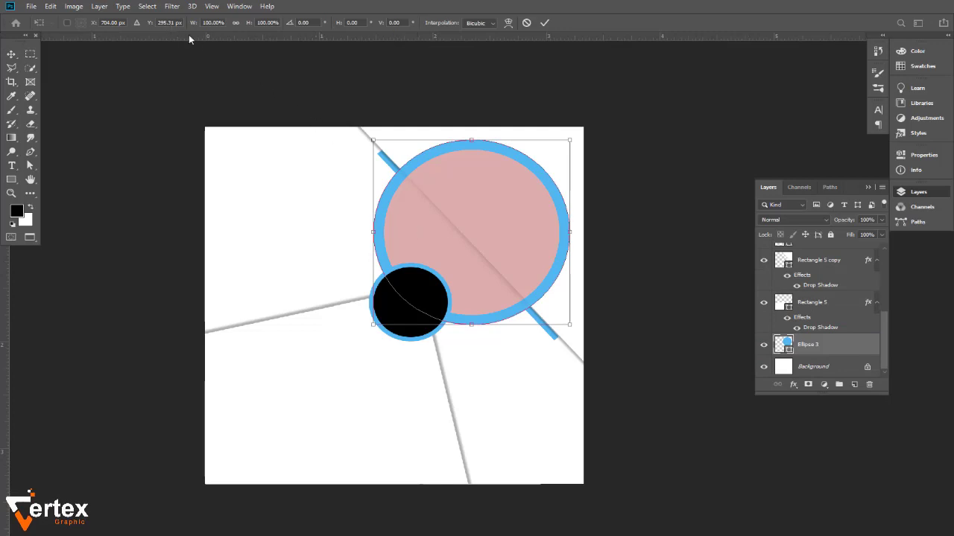
{"action": "left_click", "coordinate": [236, 23]}
{"action": "left_click_drag", "start_coordinate": [195, 25], "coordinate": [199, 24]}
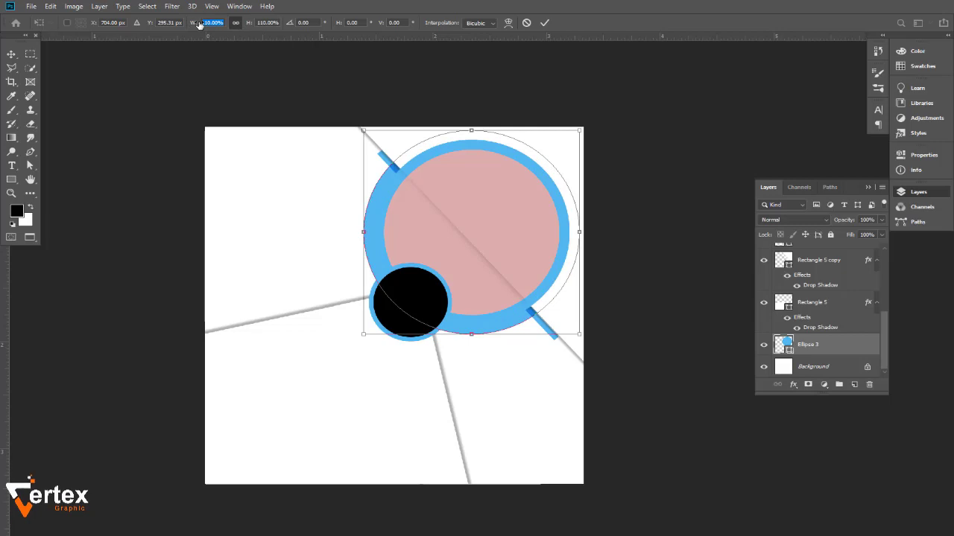
{"action": "left_click_drag", "start_coordinate": [199, 25], "coordinate": [201, 24]}
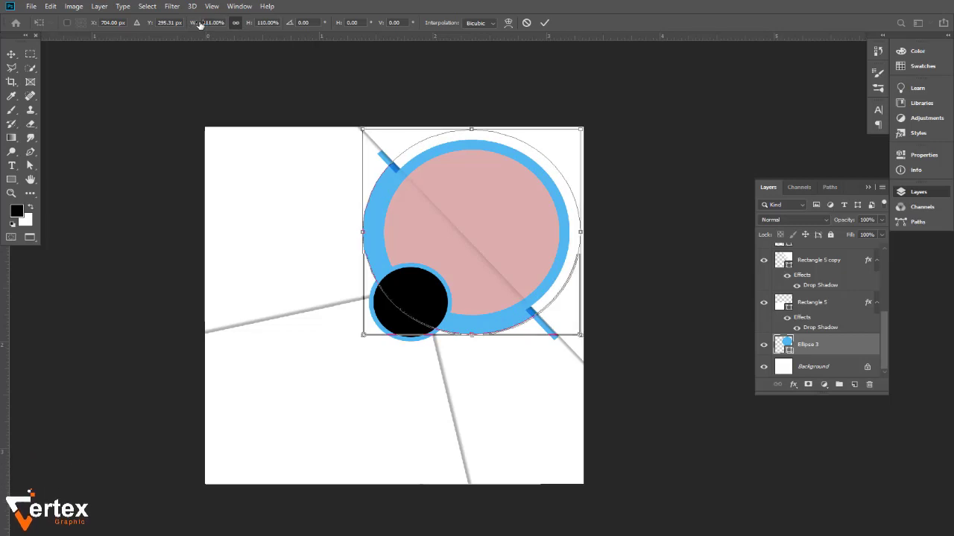
{"action": "key", "text": "Return"}
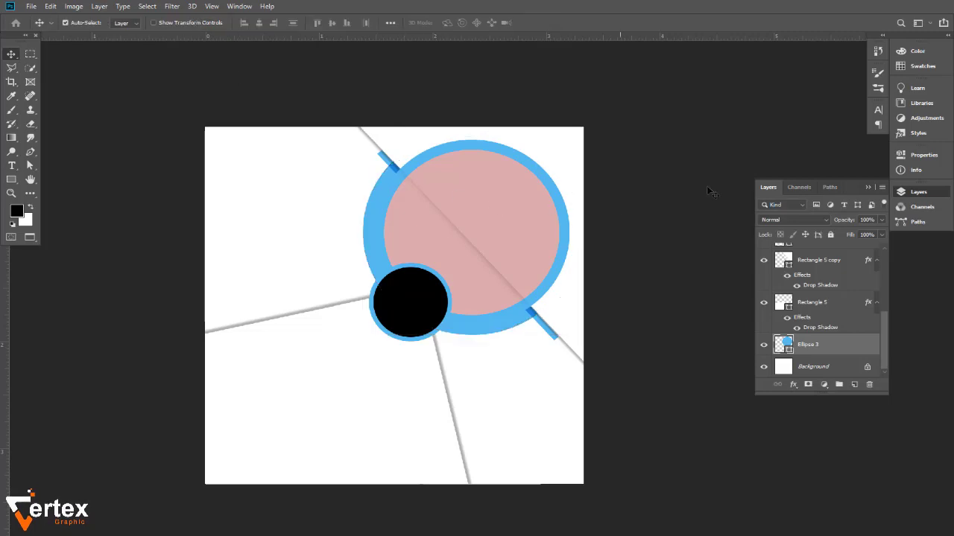
- Fill Ellipse 3 with #000000 and give it a radial Gradient Overlay style
{"action": "double_click", "coordinate": [778, 344]}
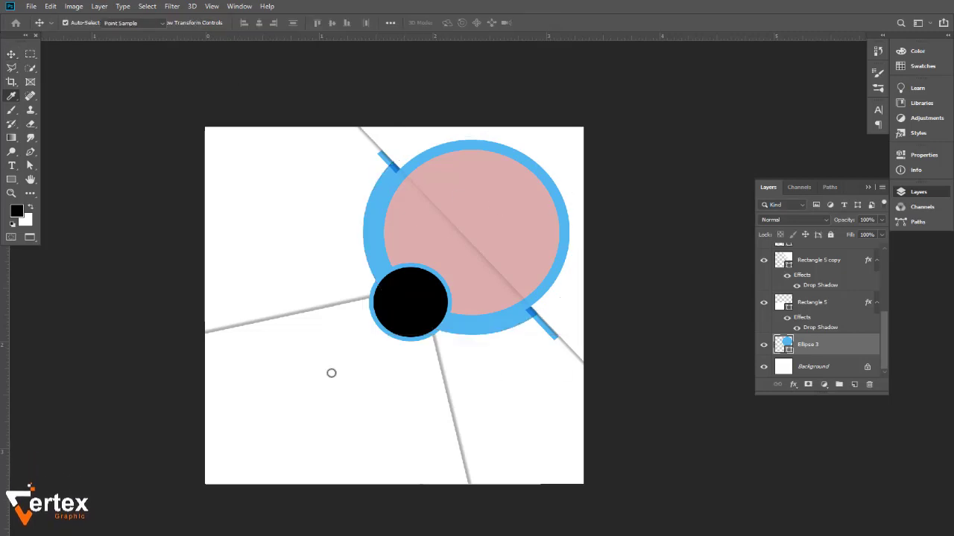
{"action": "type", "text": "000000"}
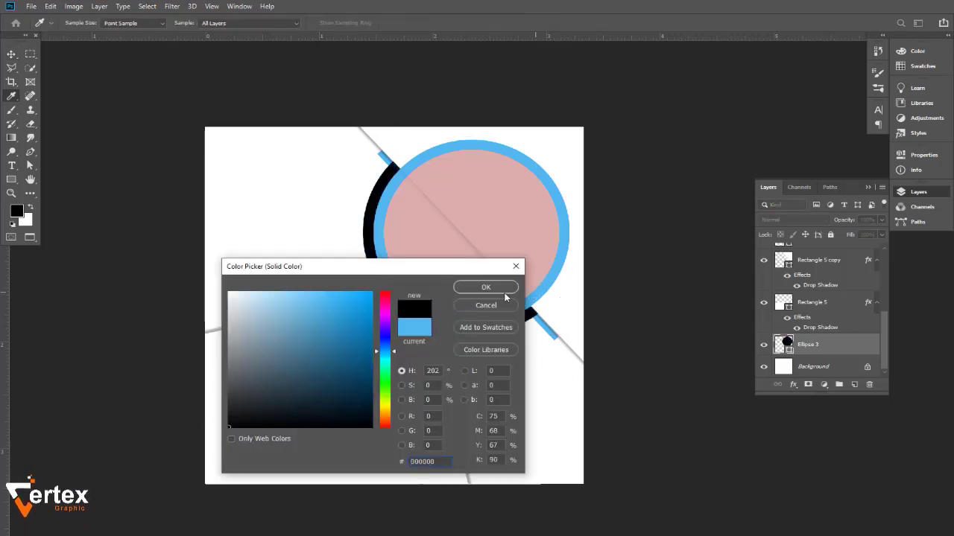
{"action": "key", "text": "Return"}
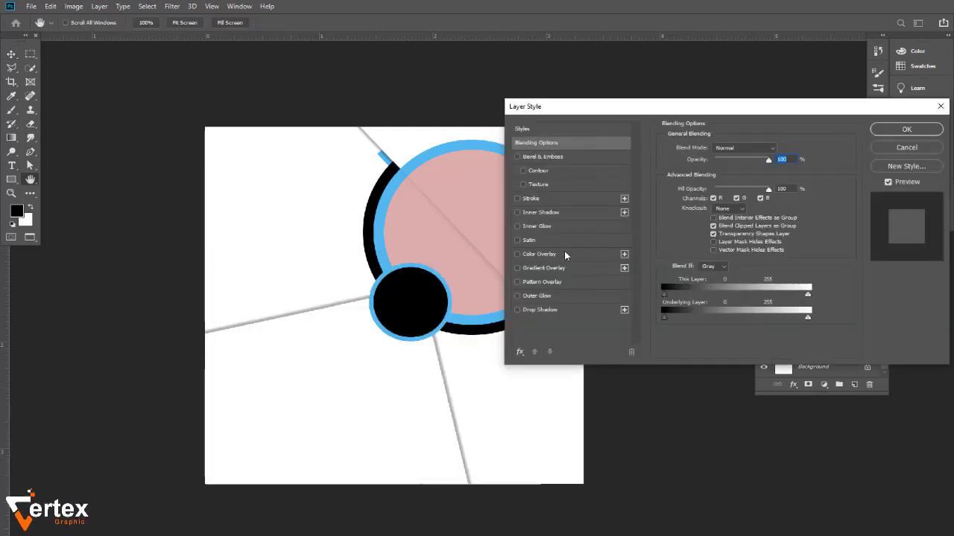
{"action": "left_click", "coordinate": [544, 268]}
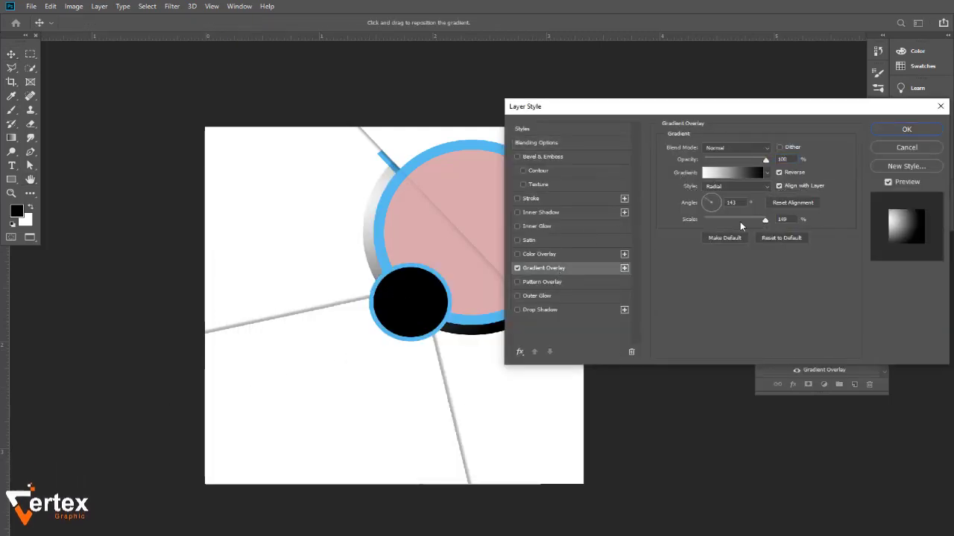
{"action": "left_click", "coordinate": [883, 132]}
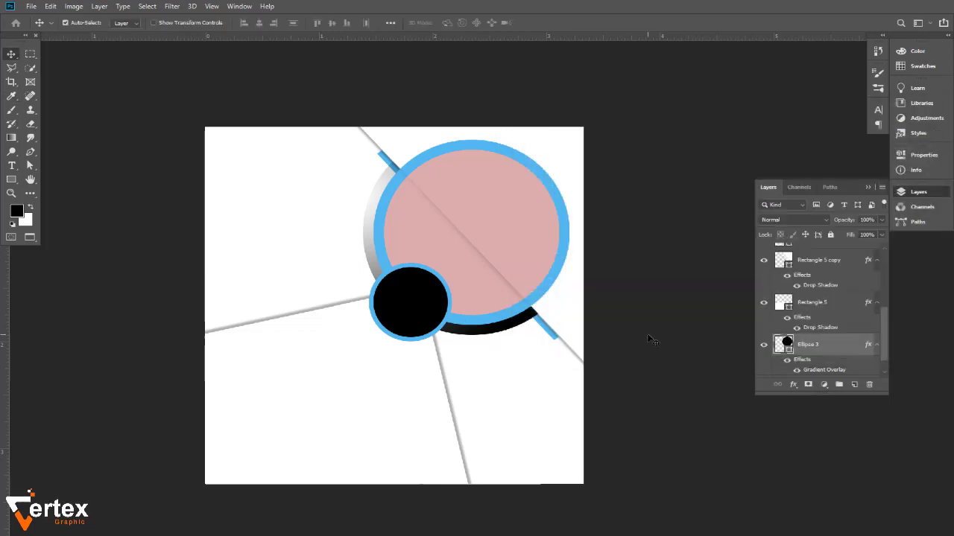
- Add a mask to Ellipse 3, fade it with a gradient and soft brush strokes, and enlarge the brush to 250
{"action": "left_click", "coordinate": [808, 385]}
{"action": "key", "text": "g"}
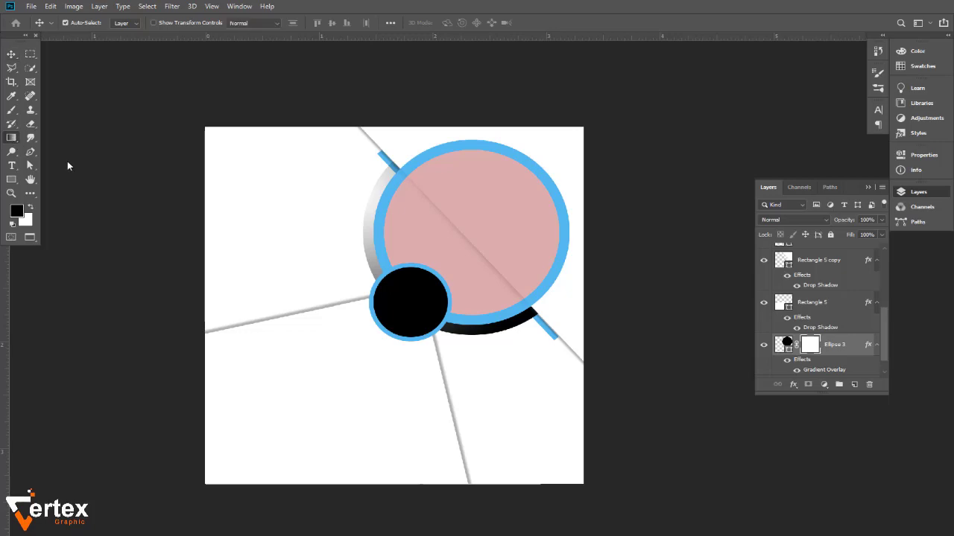
{"action": "left_click_drag", "start_coordinate": [324, 241], "coordinate": [398, 144]}
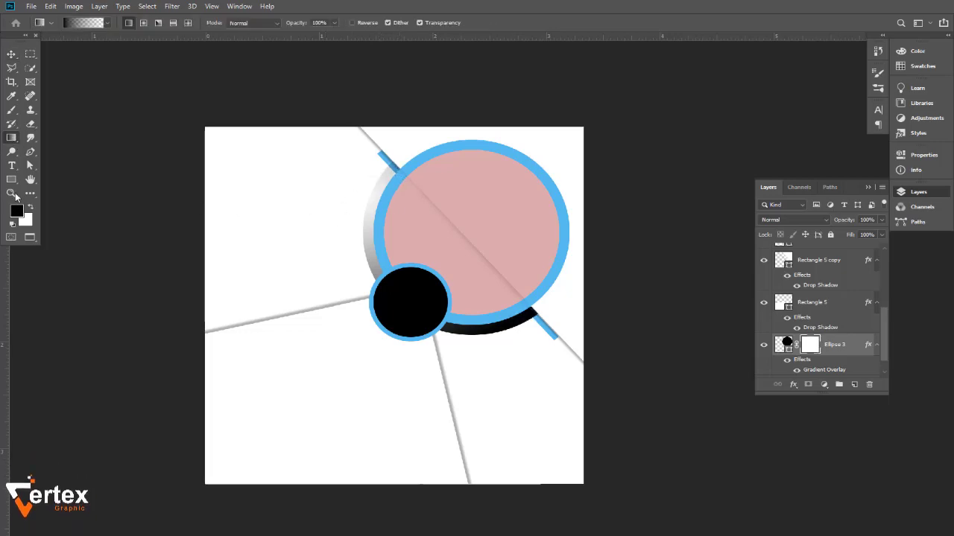
{"action": "key", "text": "b"}
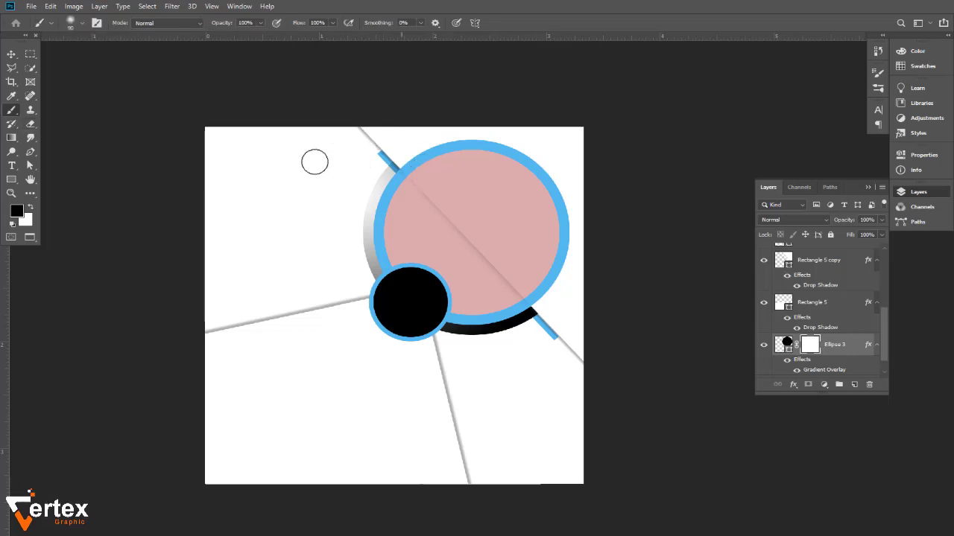
{"action": "left_click_drag", "start_coordinate": [503, 151], "coordinate": [396, 169]}
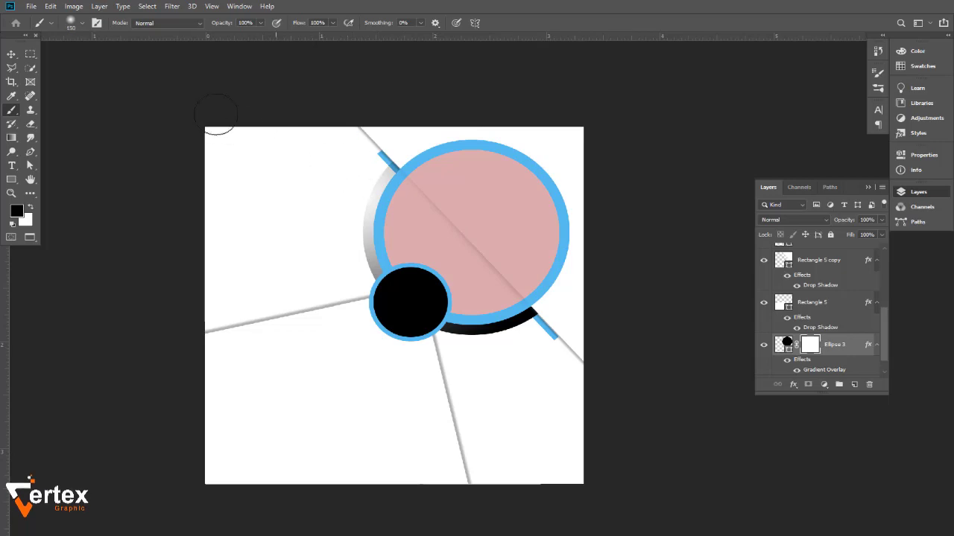
{"action": "key", "text": "bracketright"}
{"action": "key", "text": "bracketright"}
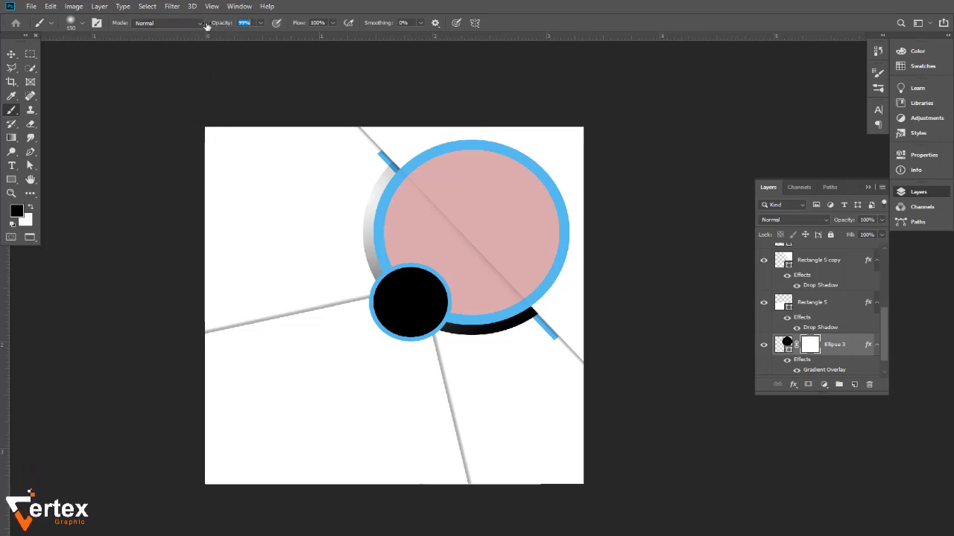
{"action": "type", "text": "19"}
{"action": "key", "text": "bracketright"}
{"action": "key", "text": "bracketright"}
{"action": "key", "text": "bracketright"}
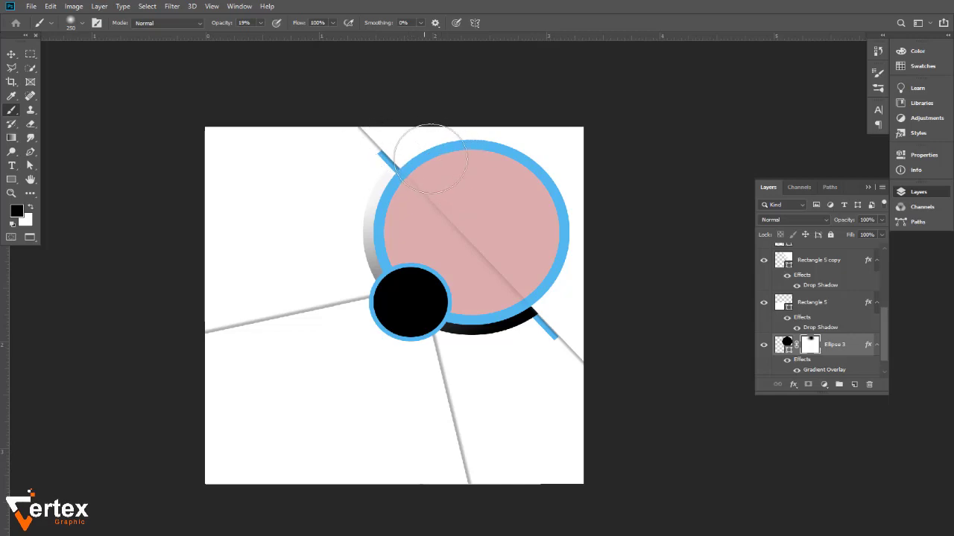
- Select the Ellipse 3 copy layer and switch to full screen mode with menu bar
{"action": "key", "text": "v"}
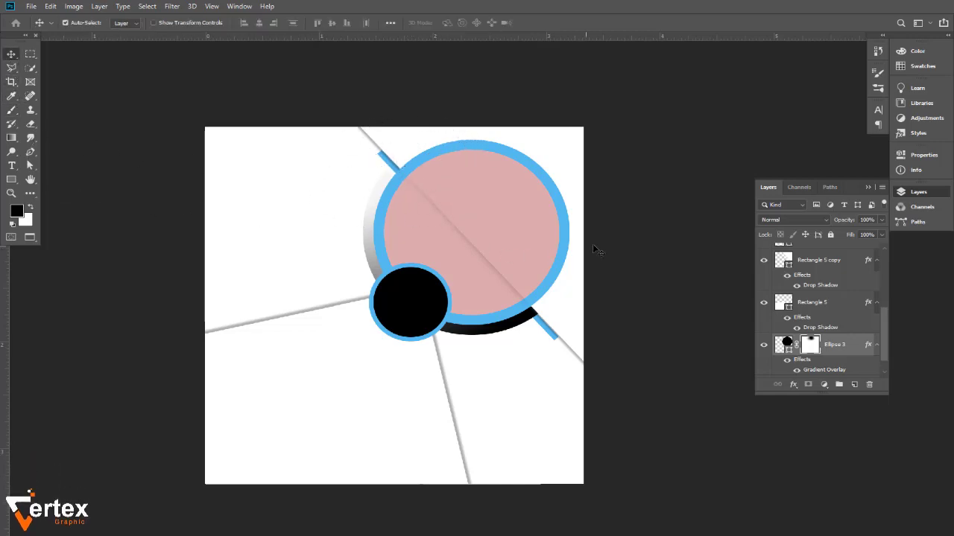
{"action": "left_click", "coordinate": [521, 213]}
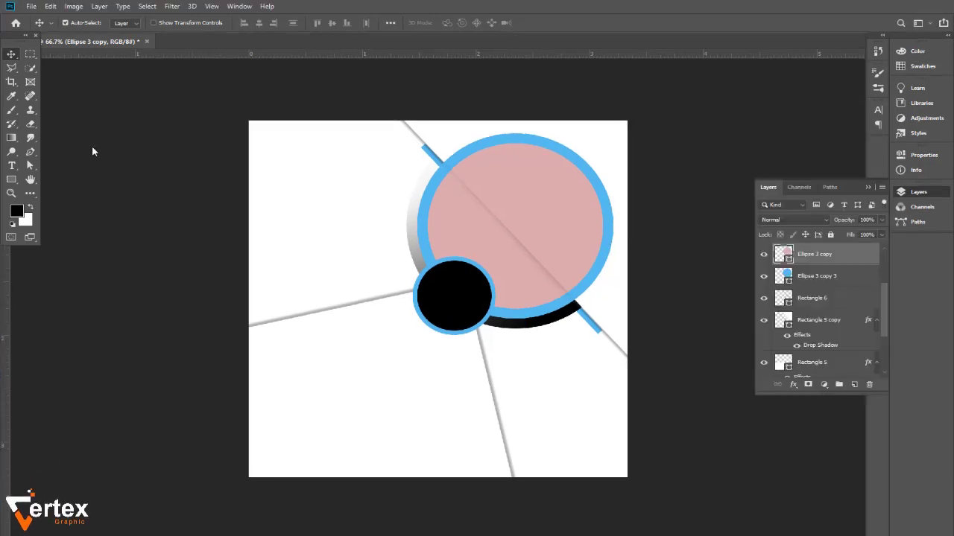
{"action": "key", "text": "f"}
- Open the city skyline and woman's portrait photos together
{"action": "left_click", "coordinate": [31, 10]}
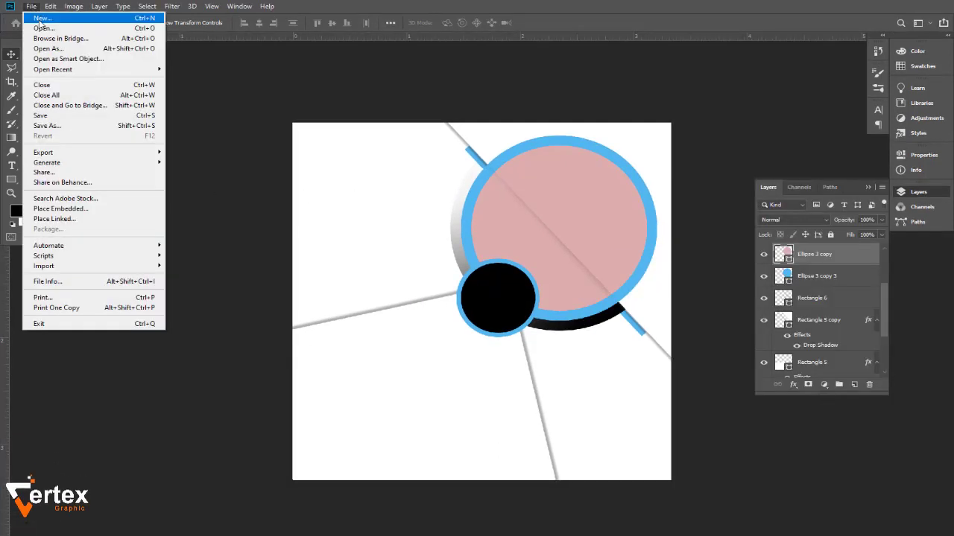
{"action": "key", "text": "Escape"}
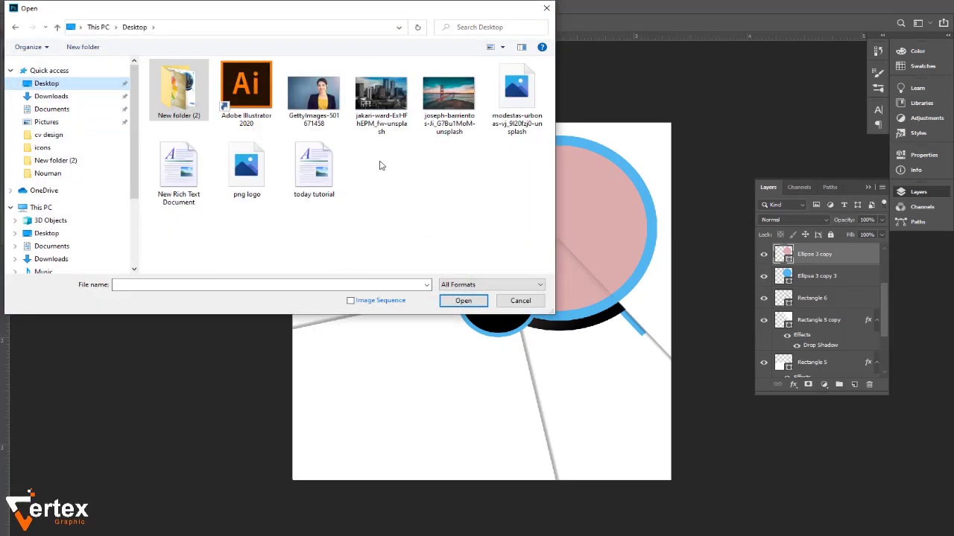
{"action": "left_click", "coordinate": [382, 96]}
{"action": "left_click", "coordinate": [328, 108], "text": "ctrl"}
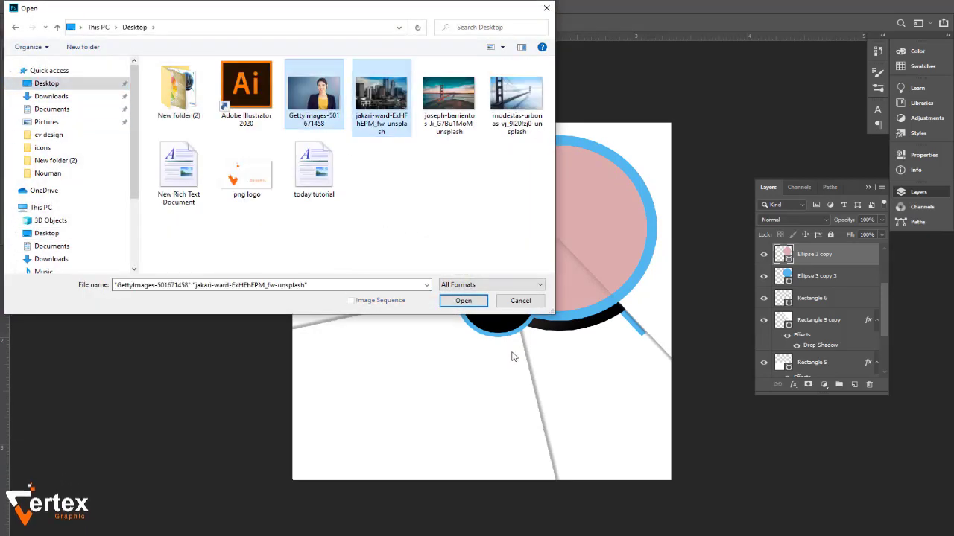
{"action": "left_click", "coordinate": [457, 306]}
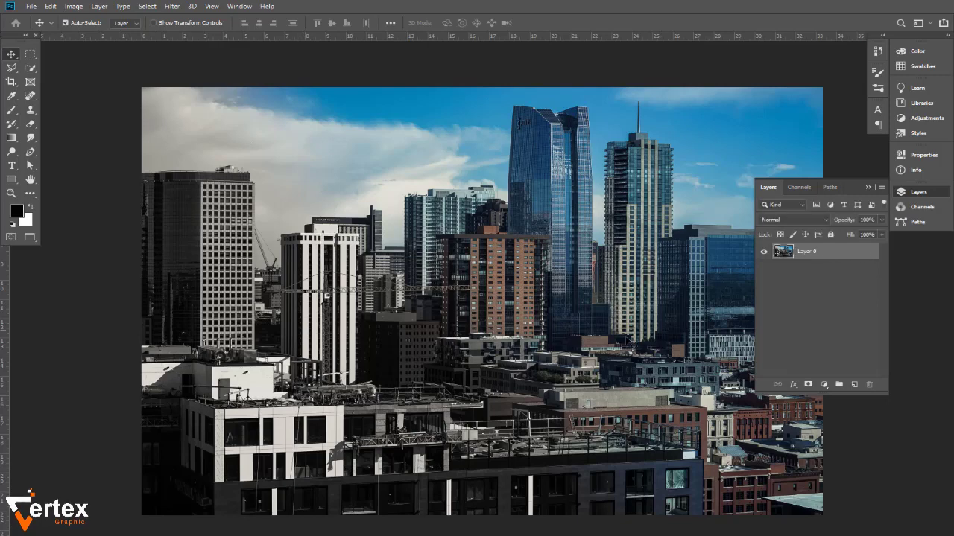
- Shift the skyline photo up-left and paste it into the post as Layer 2 above Ellipse 3 copy
{"action": "left_click_drag", "start_coordinate": [597, 342], "coordinate": [460, 284]}
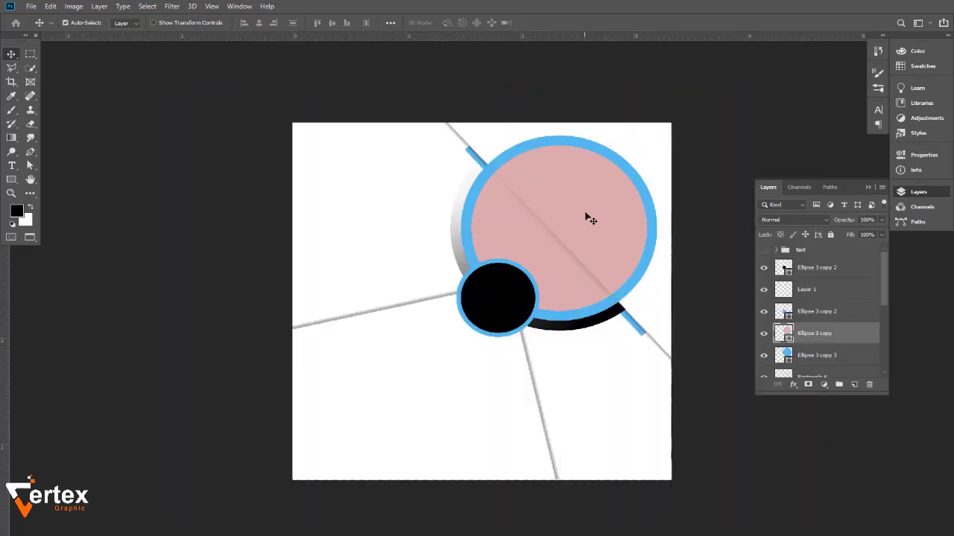
{"action": "key", "text": "ctrl"}
{"action": "key", "text": "ctrl+v"}
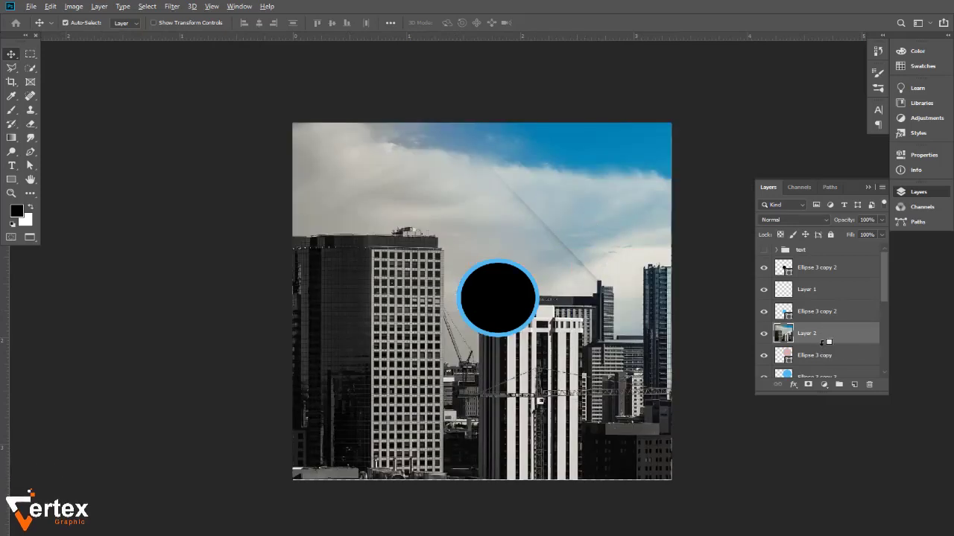
- Clip the skyline photo to the circle and start resizing it with Free Transform
{"action": "left_click", "coordinate": [824, 343], "text": "alt"}
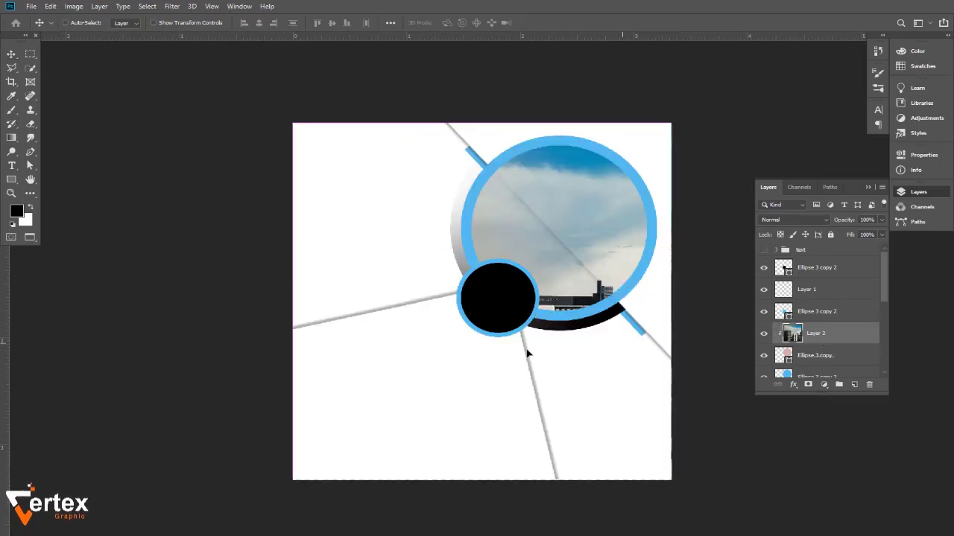
{"action": "key", "text": "ctrl+t"}
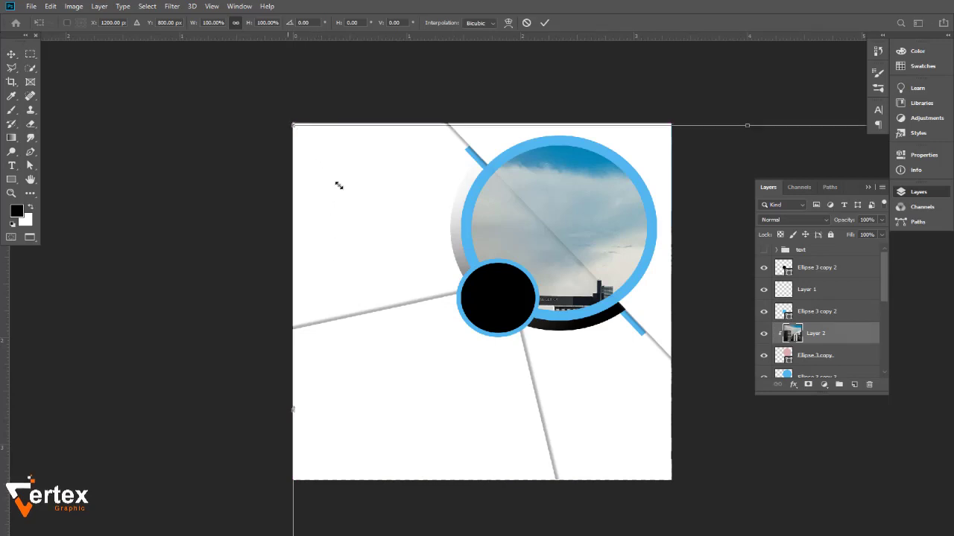
{"action": "left_click_drag", "start_coordinate": [286, 118], "coordinate": [515, 375]}
{"action": "left_click_drag", "start_coordinate": [316, 198], "coordinate": [295, 142]}
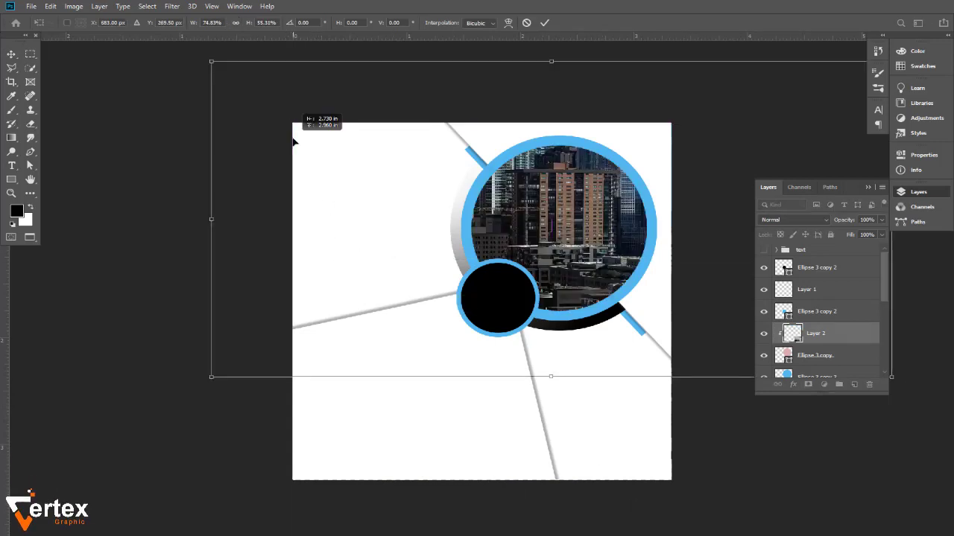
{"action": "mouse_move", "coordinate": [213, 62]}
{"action": "left_mouse_down"}
{"action": "mouse_move", "coordinate": [522, 300]}
{"action": "mouse_move", "coordinate": [364, 256]}
{"action": "mouse_move", "coordinate": [572, 336]}
{"action": "left_mouse_up"}
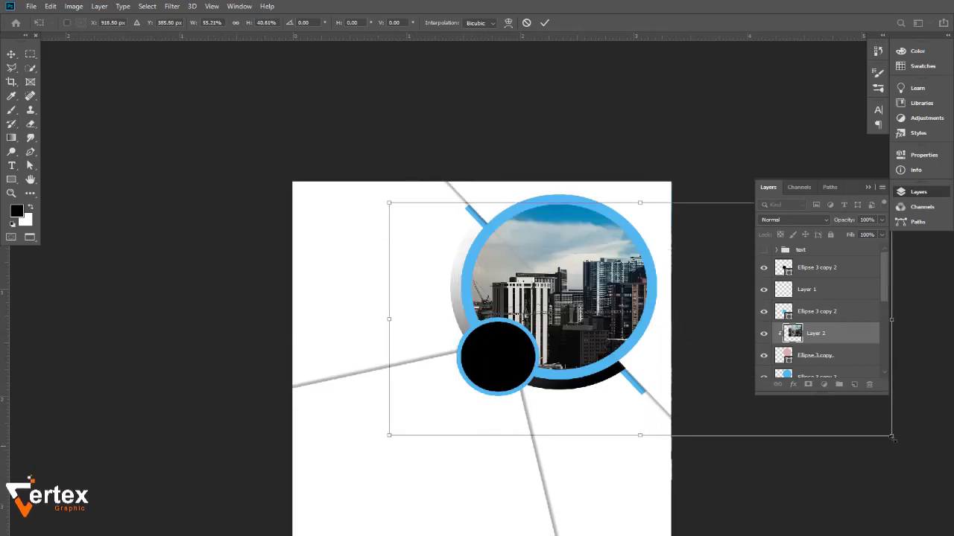
{"action": "mouse_move", "coordinate": [892, 435]}
{"action": "left_mouse_down"}
{"action": "mouse_move", "coordinate": [577, 360]}
{"action": "mouse_move", "coordinate": [654, 362]}
{"action": "mouse_move", "coordinate": [665, 379]}
{"action": "left_mouse_up"}
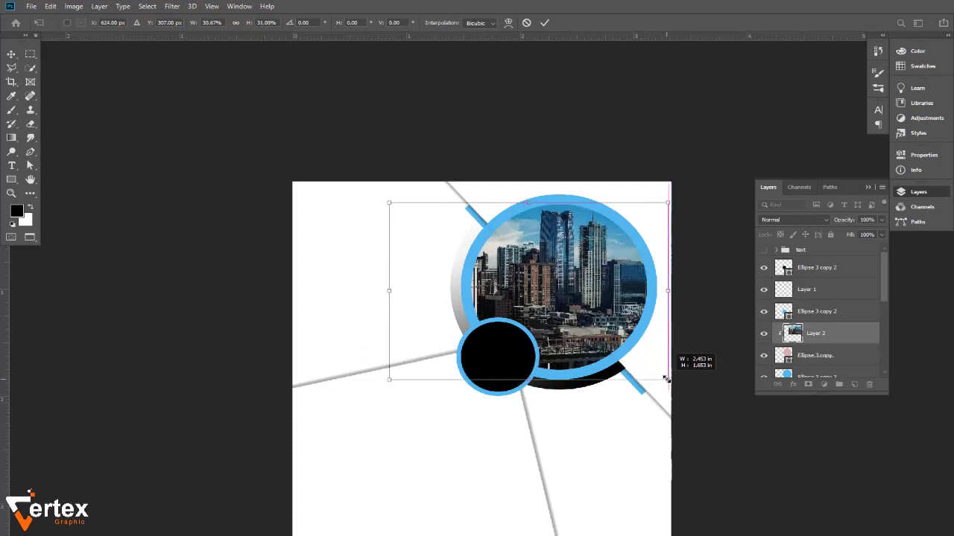
- Fine-tune the skyline's scale to about 31% and position it to fill the large circle
{"action": "left_click_drag", "start_coordinate": [387, 203], "coordinate": [422, 222]}
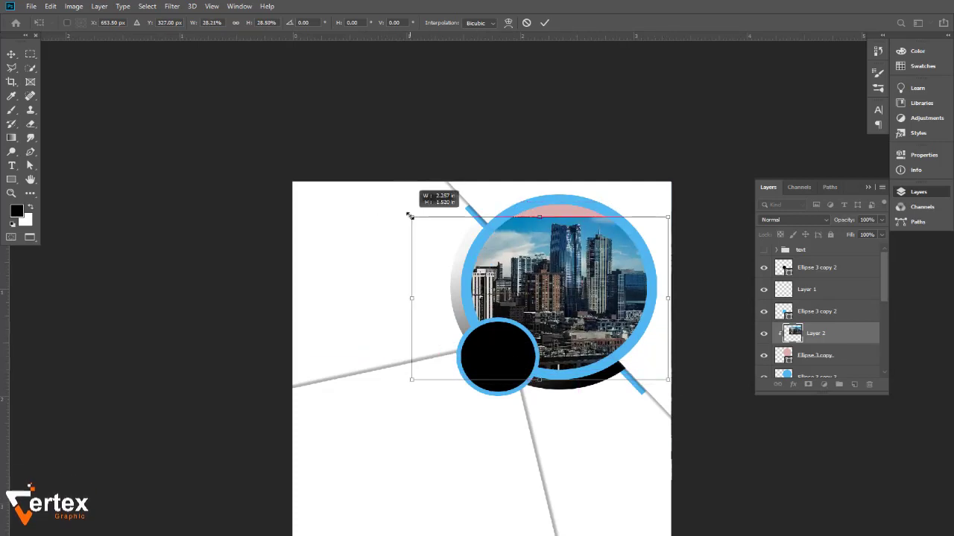
{"action": "left_click_drag", "start_coordinate": [522, 257], "coordinate": [521, 238]}
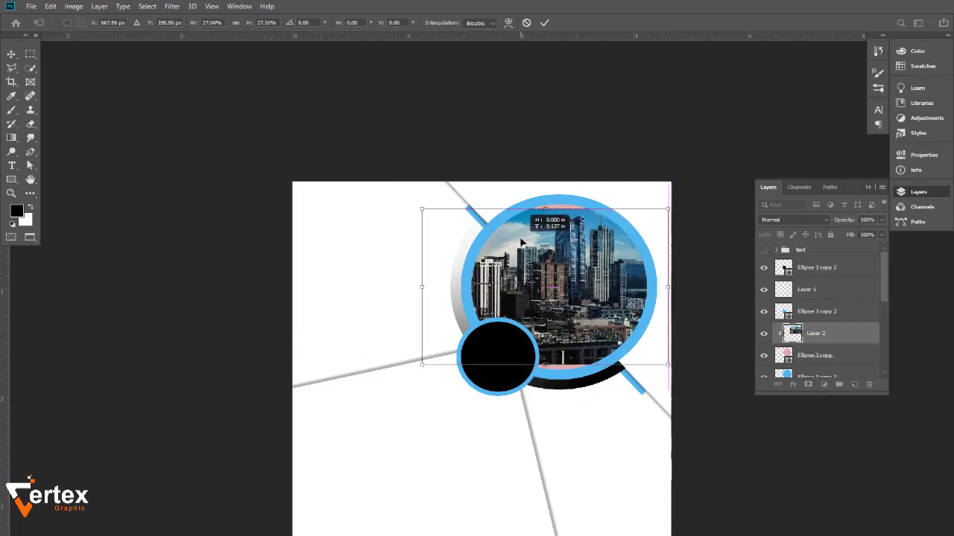
{"action": "left_click_drag", "start_coordinate": [668, 359], "coordinate": [702, 382]}
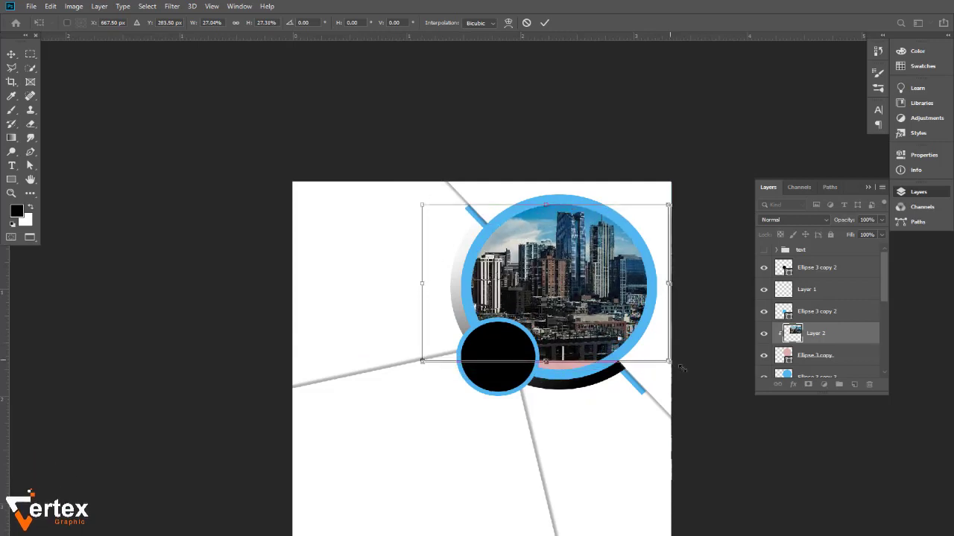
{"action": "left_click_drag", "start_coordinate": [628, 291], "coordinate": [587, 287]}
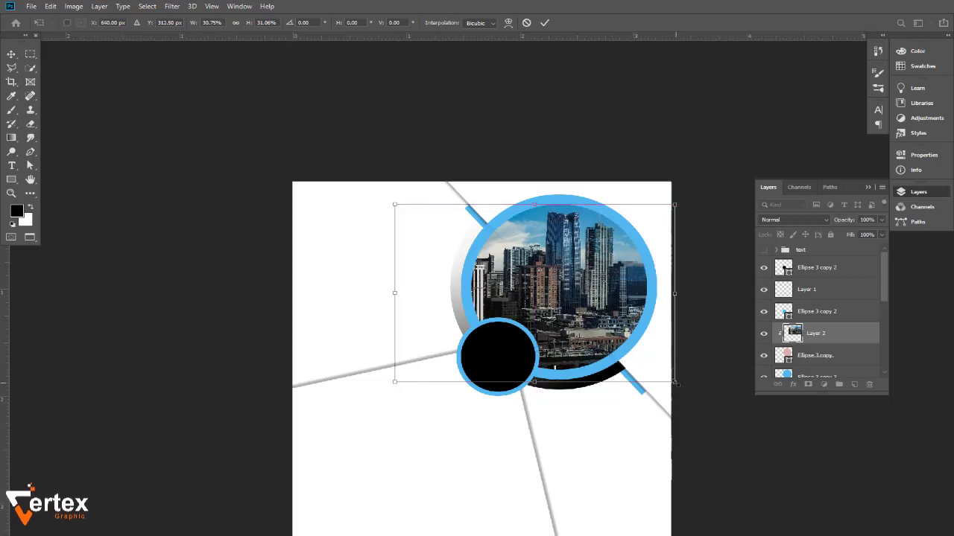
{"action": "left_click_drag", "start_coordinate": [626, 355], "coordinate": [627, 349]}
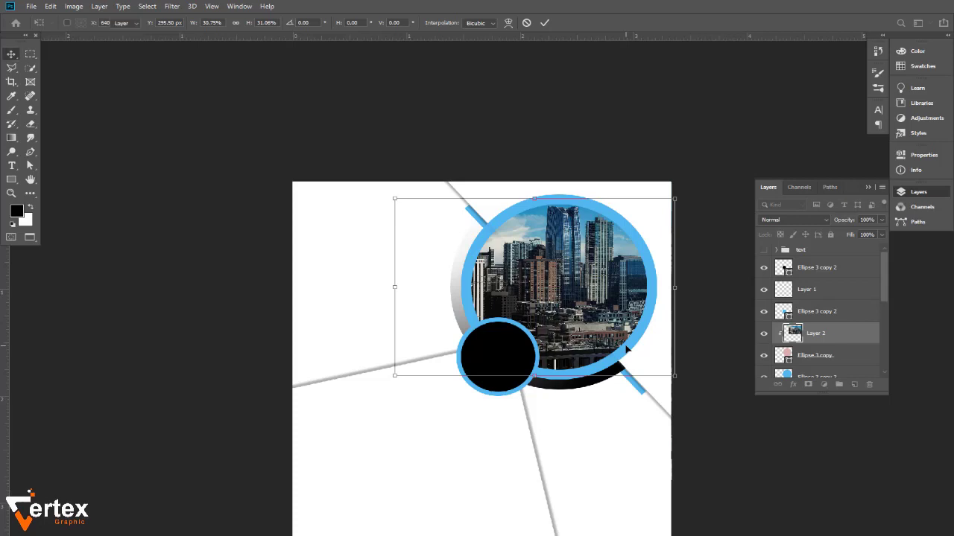
{"action": "key", "text": "Return"}
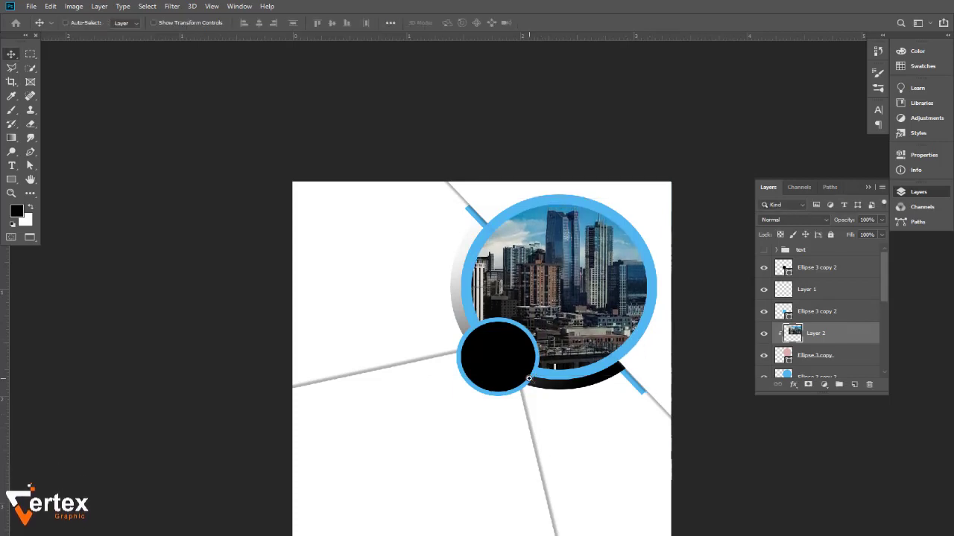
- Inspect the black arc, Rectangle 6 bar and small circle layers, then bring up the portrait document
{"action": "scroll", "coordinate": [529, 379], "scroll_direction": "up", "scroll_amount": 1}
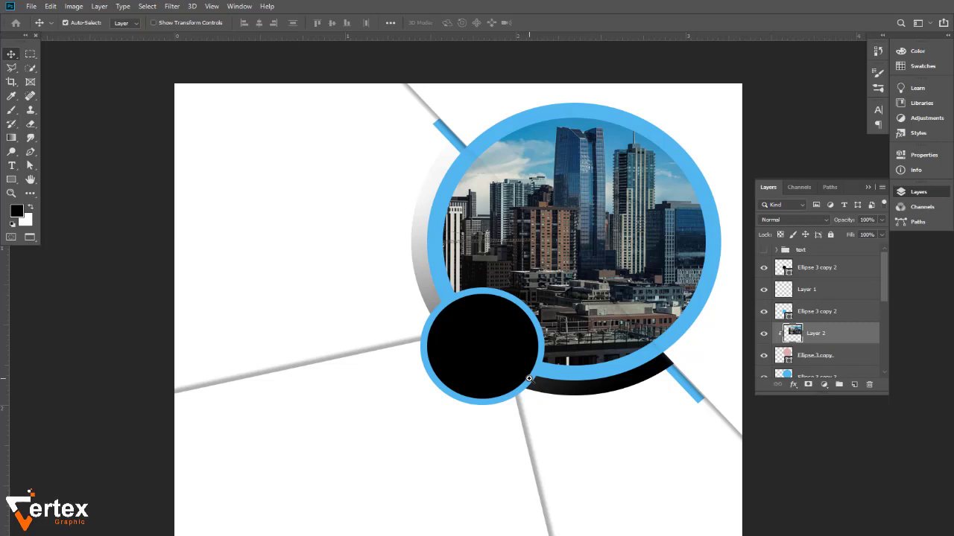
{"action": "left_click", "coordinate": [610, 393]}
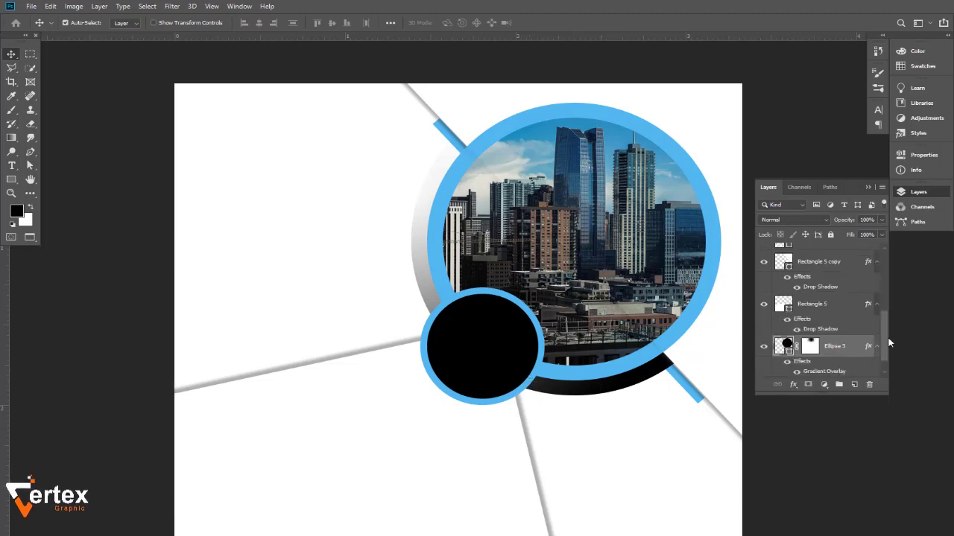
{"action": "scroll", "coordinate": [885, 348], "scroll_direction": "down", "scroll_amount": 2}
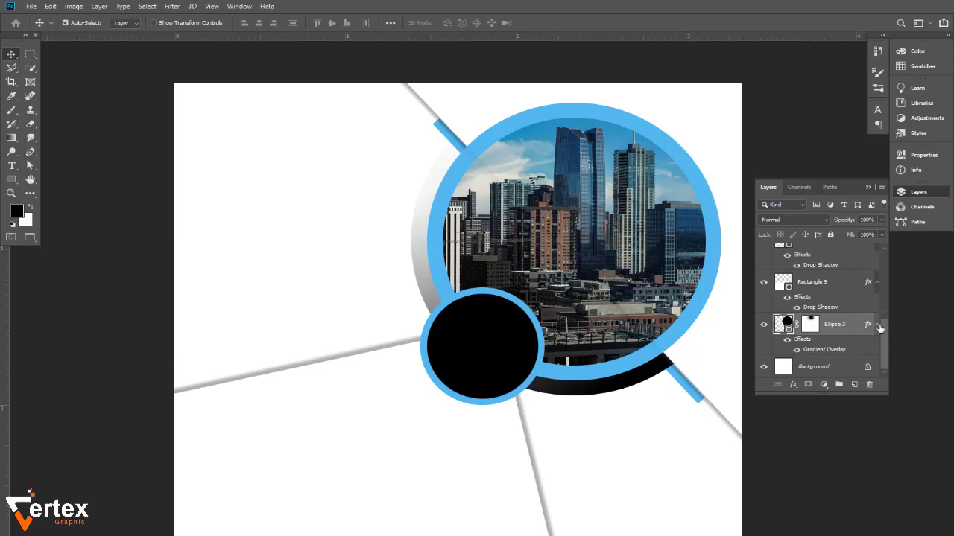
{"action": "left_click", "coordinate": [684, 388]}
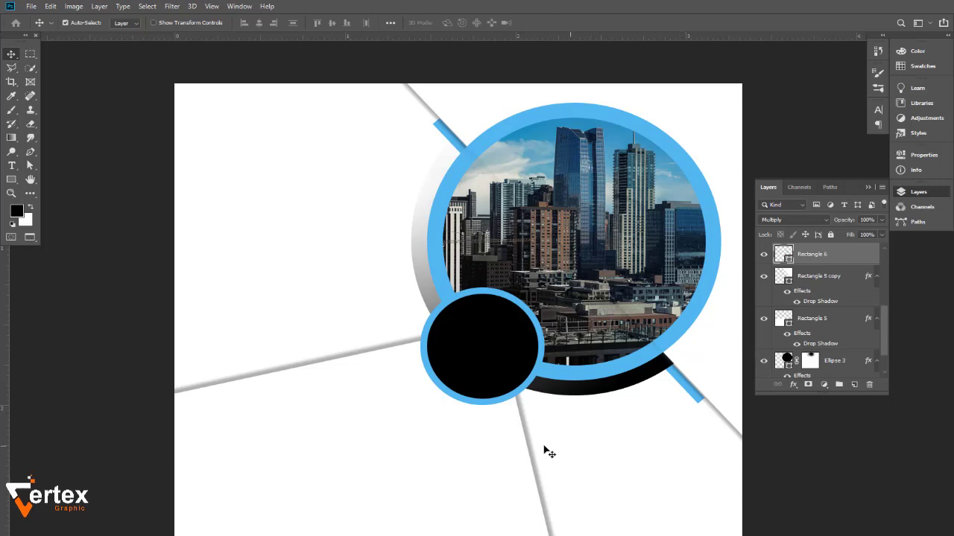
{"action": "left_click", "coordinate": [639, 387]}
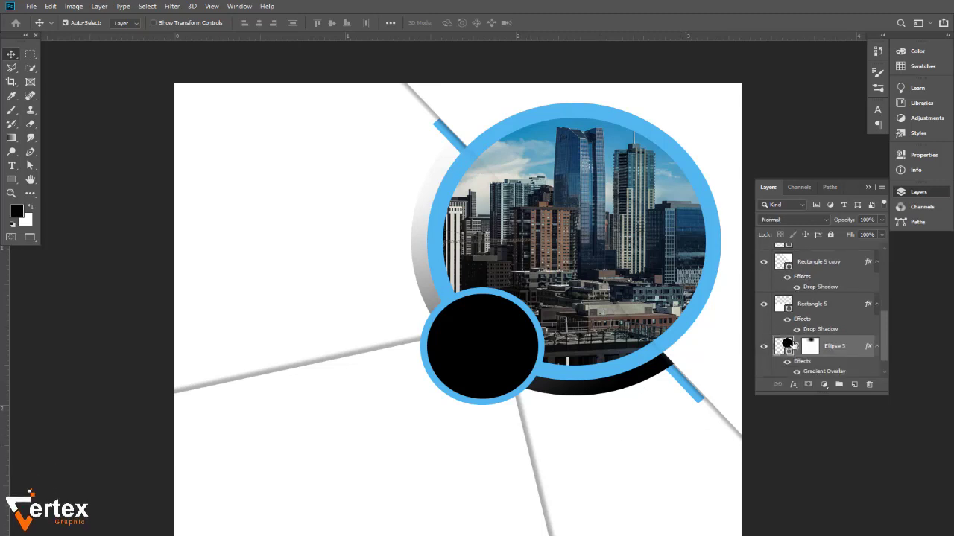
{"action": "scroll", "coordinate": [794, 345], "scroll_direction": "down", "scroll_amount": 1}
{"action": "key", "text": "ctrl"}
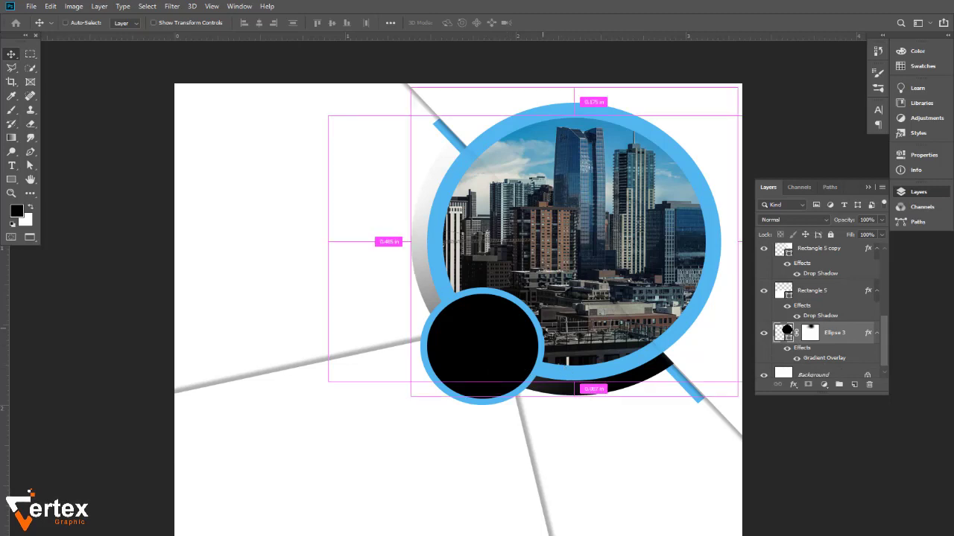
{"action": "left_click", "coordinate": [485, 350], "text": "ctrl"}
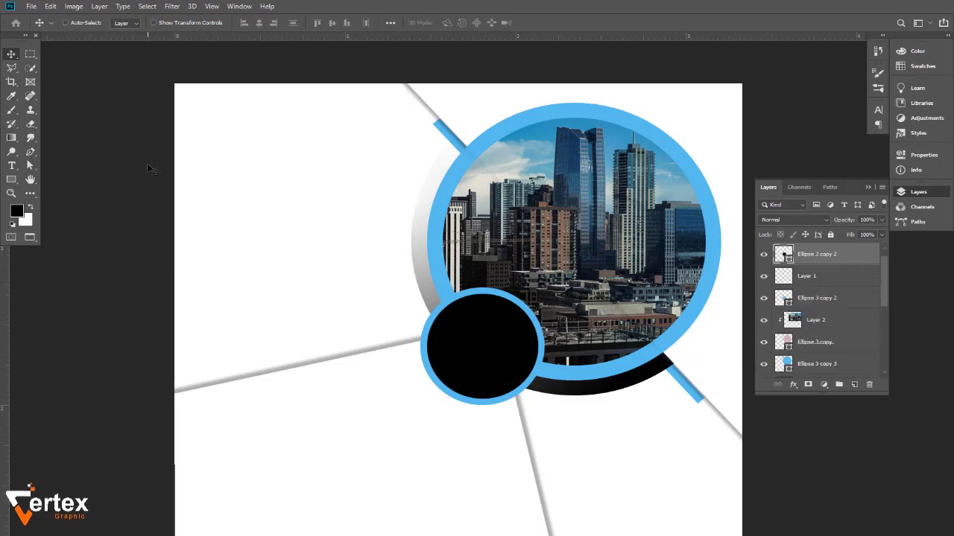
{"action": "key", "text": "ctrl+Tab"}
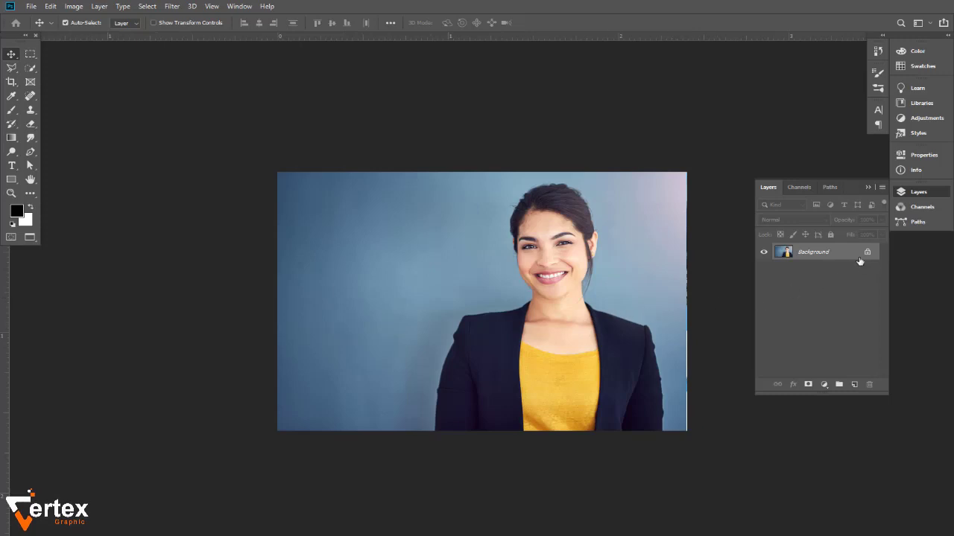
- Unlock the portrait, bring it into the post as Layer 3, and clip it to the small circle
{"action": "left_click", "coordinate": [867, 253]}
{"action": "left_click_drag", "start_coordinate": [583, 314], "coordinate": [570, 287]}
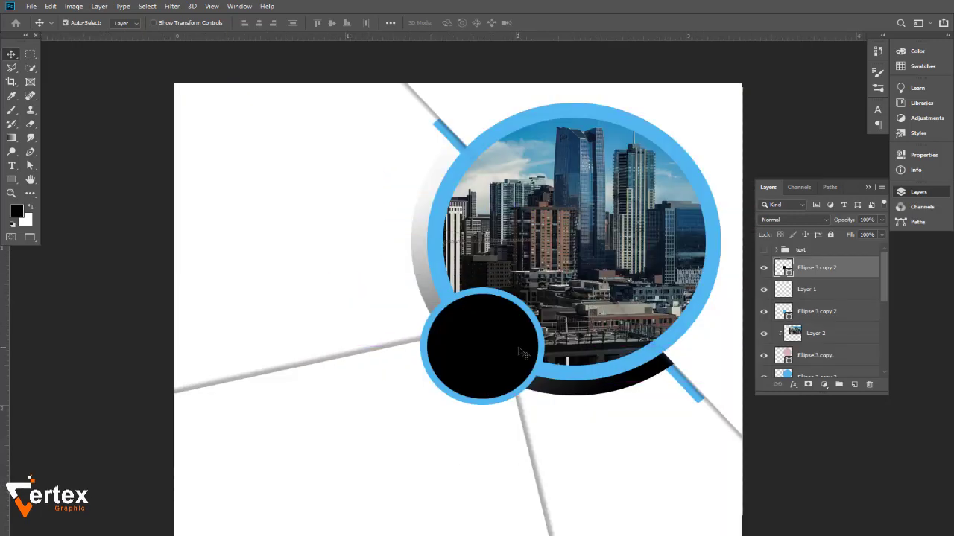
{"action": "key", "text": "ctrl+v"}
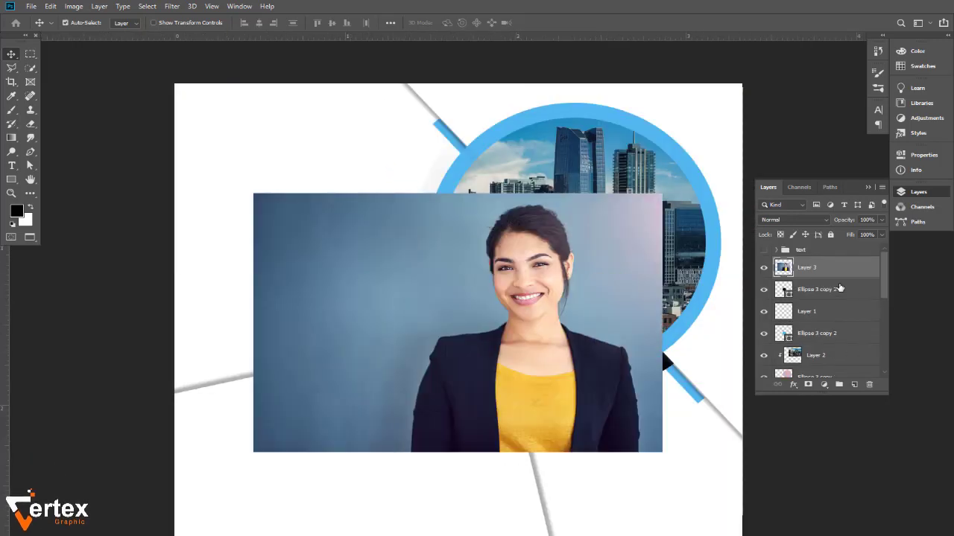
{"action": "left_click", "coordinate": [824, 276], "text": "alt"}
- Shrink the portrait and move it over the small circle with Free Transform
{"action": "key", "text": "ctrl+t"}
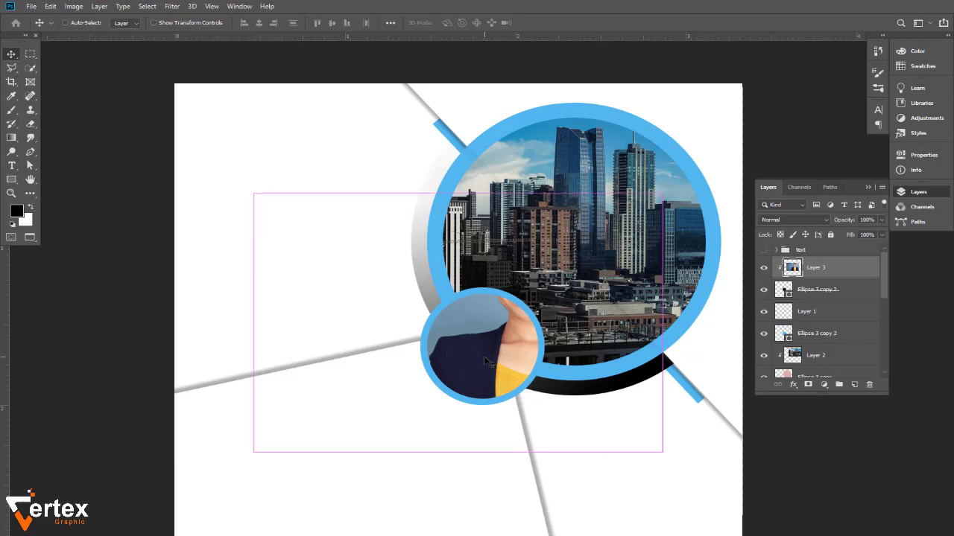
{"action": "left_click_drag", "start_coordinate": [662, 452], "coordinate": [351, 337]}
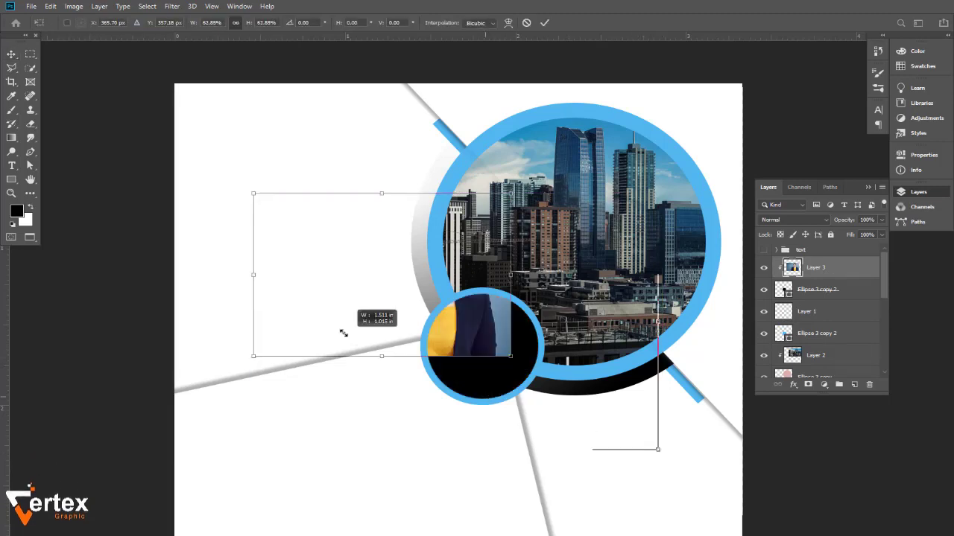
{"action": "left_click_drag", "start_coordinate": [326, 234], "coordinate": [511, 323]}
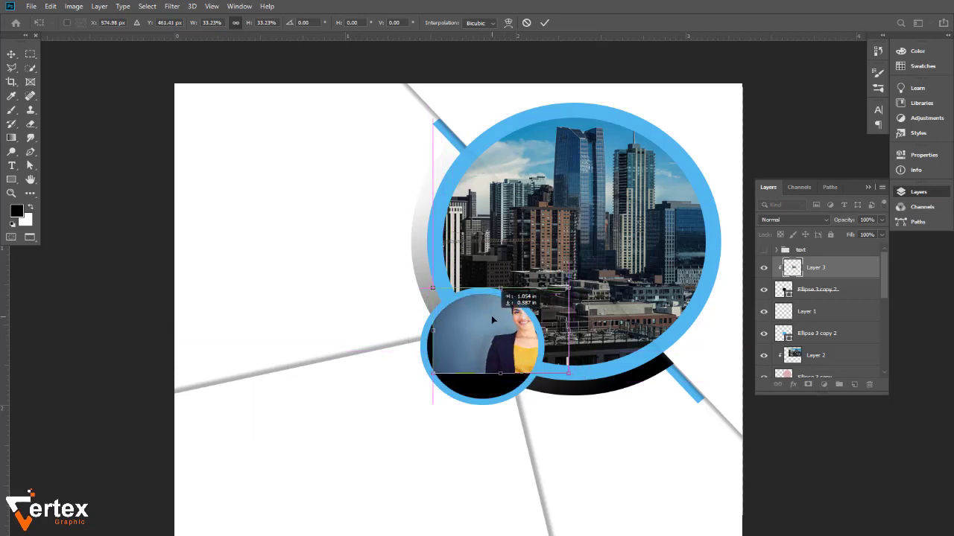
{"action": "left_click_drag", "start_coordinate": [511, 323], "coordinate": [497, 315]}
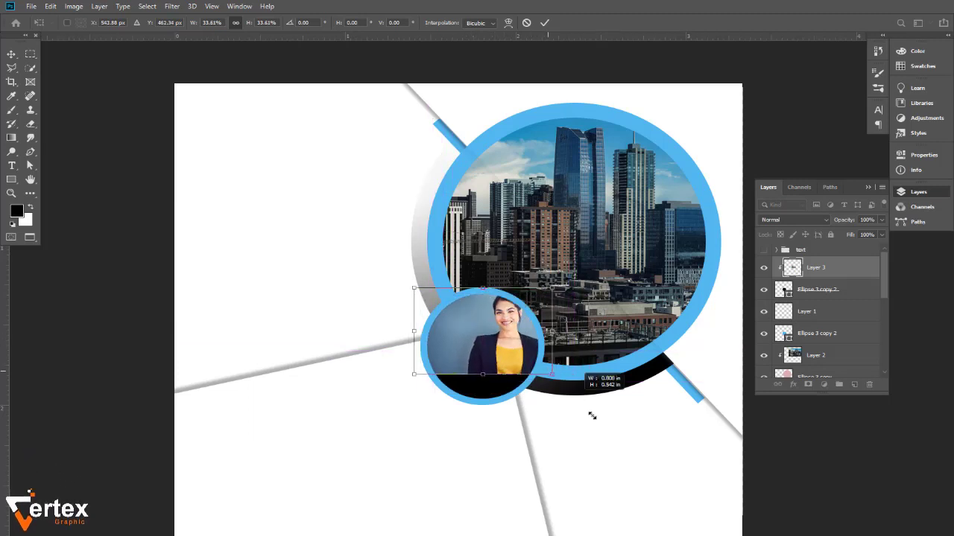
{"action": "left_click_drag", "start_coordinate": [550, 372], "coordinate": [606, 411]}
{"action": "mouse_move", "coordinate": [562, 377]}
{"action": "left_mouse_down"}
{"action": "mouse_move", "coordinate": [542, 381]}
{"action": "mouse_move", "coordinate": [561, 384]}
{"action": "left_mouse_up"}
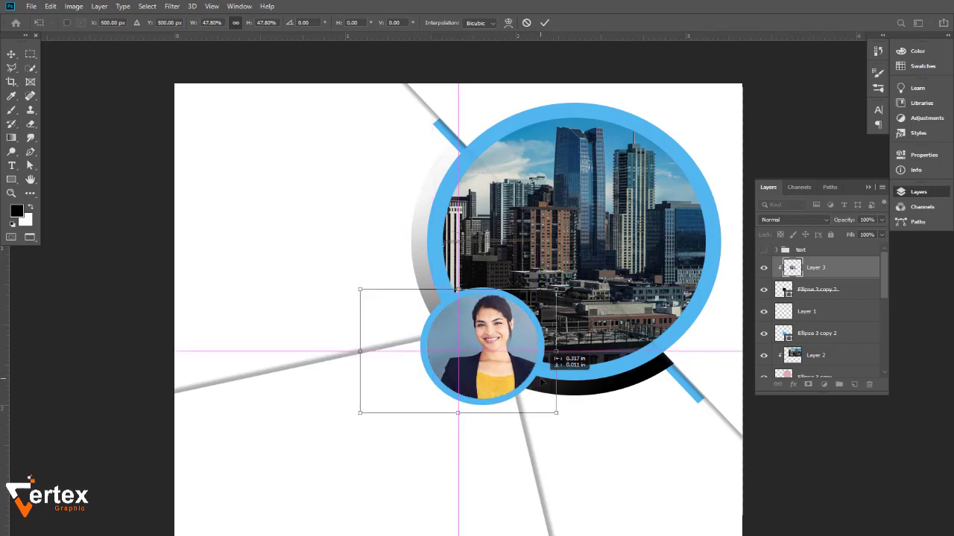
- Refine the portrait so her head and shoulders fill the circle, then view the whole post
{"action": "left_click_drag", "start_coordinate": [358, 288], "coordinate": [313, 260]}
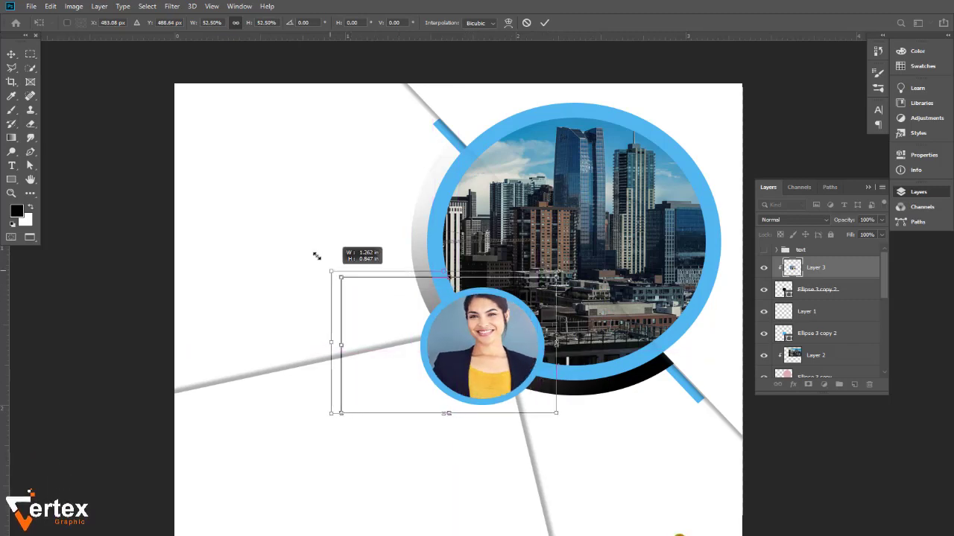
{"action": "left_click_drag", "start_coordinate": [523, 365], "coordinate": [505, 370]}
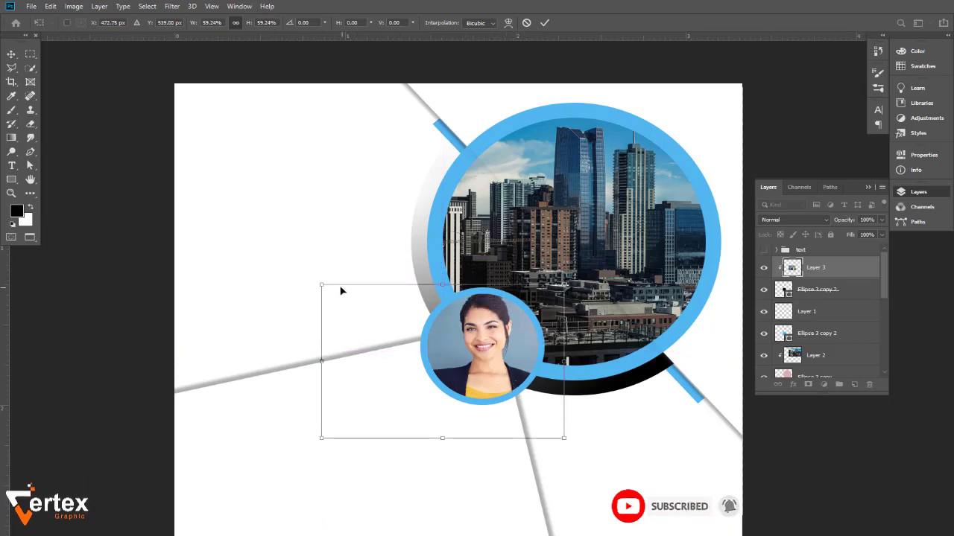
{"action": "left_click_drag", "start_coordinate": [319, 286], "coordinate": [347, 302]}
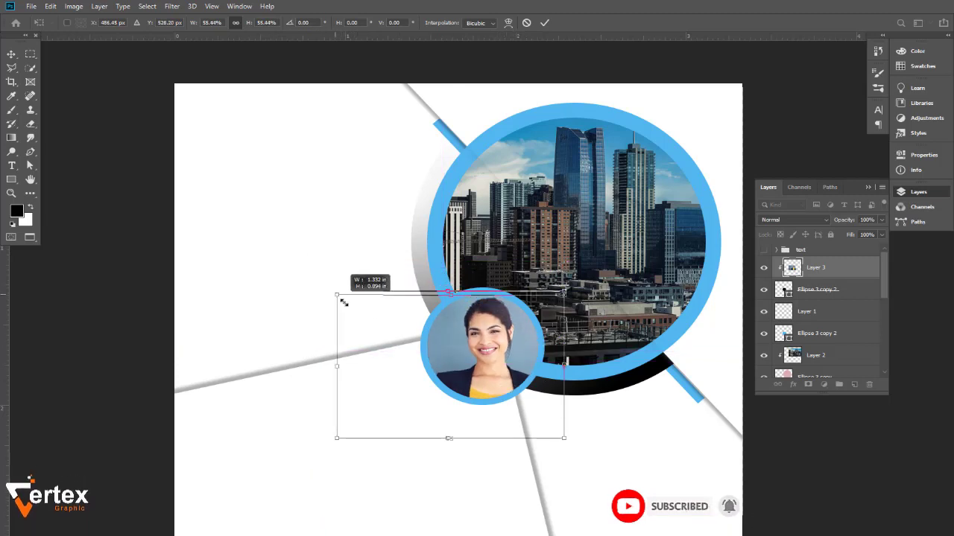
{"action": "left_click_drag", "start_coordinate": [495, 381], "coordinate": [492, 374]}
{"action": "key", "text": "Return"}
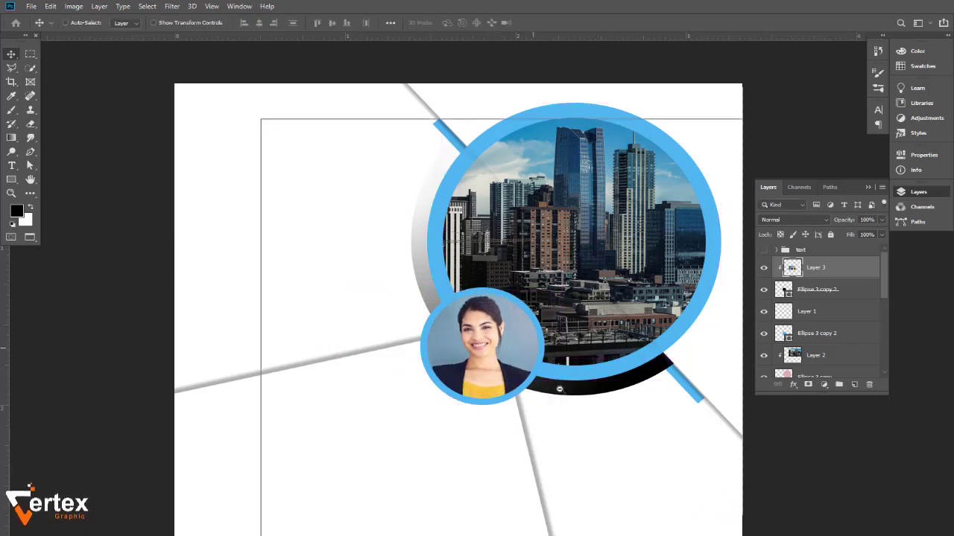
{"action": "key", "text": "ctrl+minus"}
{"action": "left_click_drag", "start_coordinate": [560, 393], "coordinate": [560, 366]}
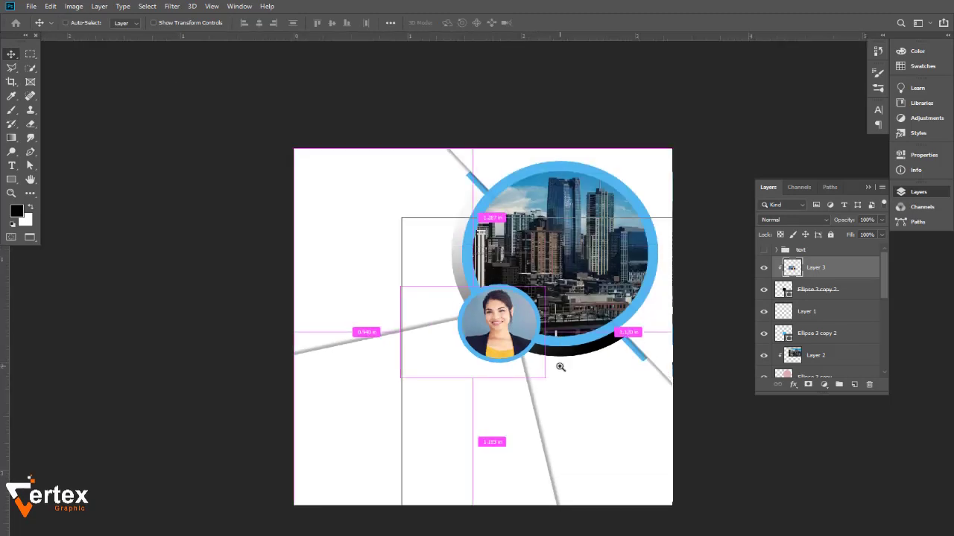
- Select all design layers from the top down to Ellipse 3 and group them
{"action": "left_click", "coordinate": [559, 366], "text": "ctrl"}
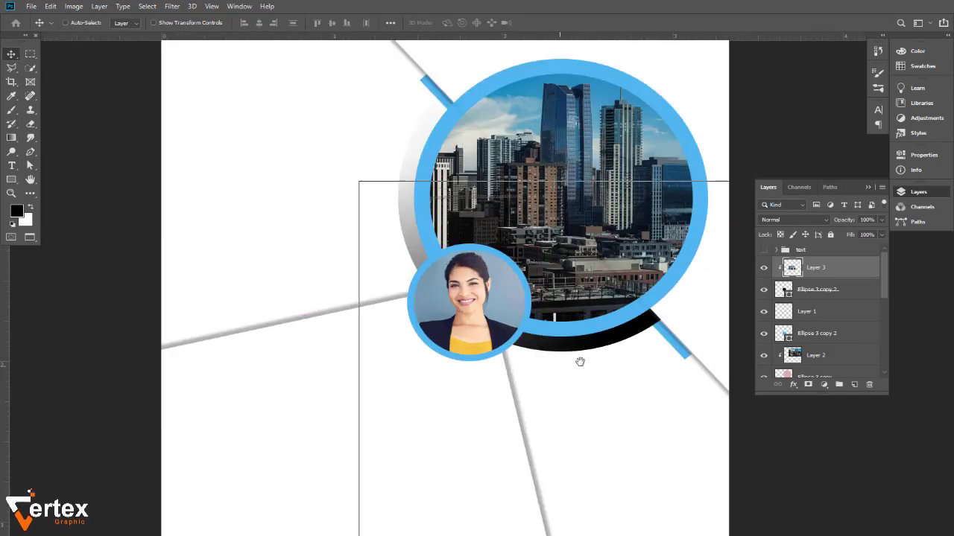
{"action": "left_click", "coordinate": [579, 362], "text": "ctrl+alt"}
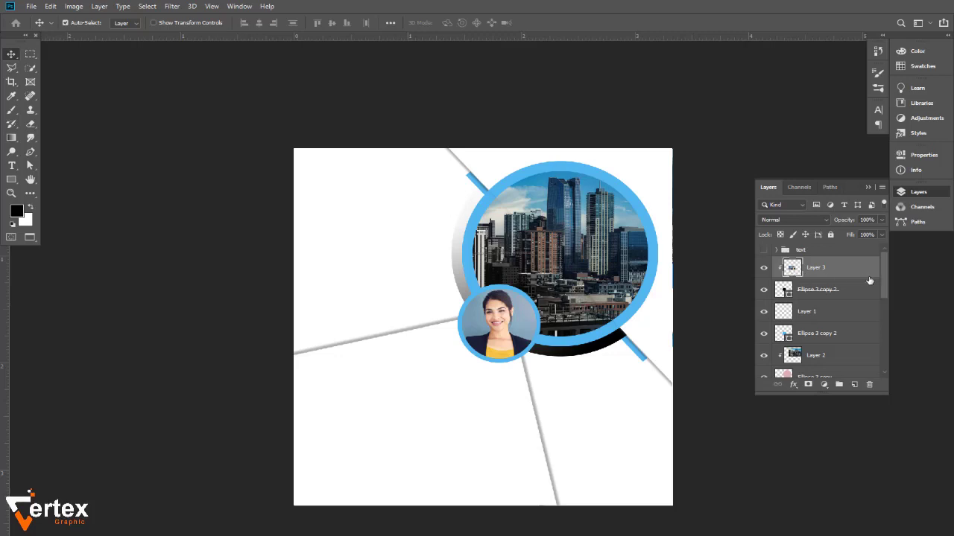
{"action": "scroll", "coordinate": [874, 335], "scroll_direction": "down", "scroll_amount": 5}
{"action": "scroll", "coordinate": [874, 358], "scroll_direction": "down", "scroll_amount": 5}
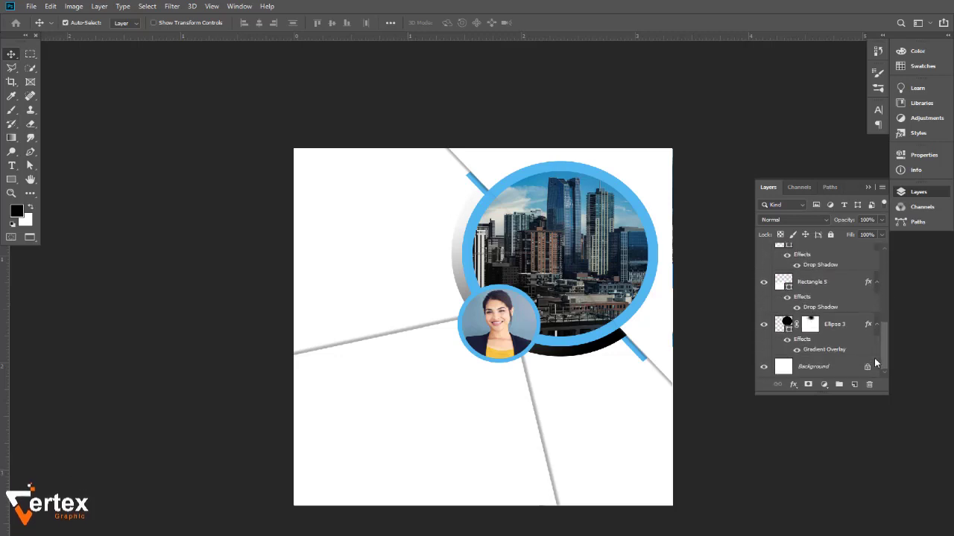
{"action": "left_click", "coordinate": [841, 329], "text": "shift"}
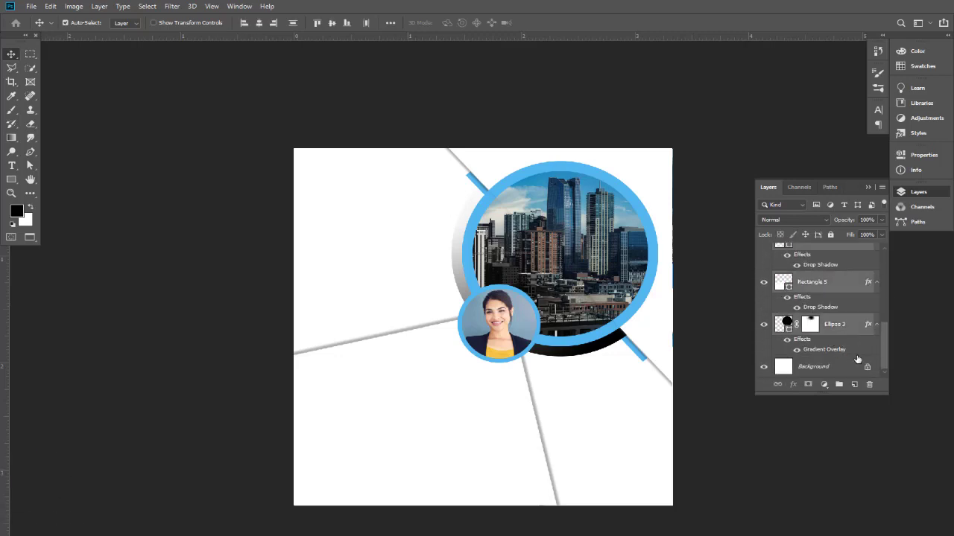
{"action": "key", "text": "ctrl+g"}
{"action": "type", "text": "base"}
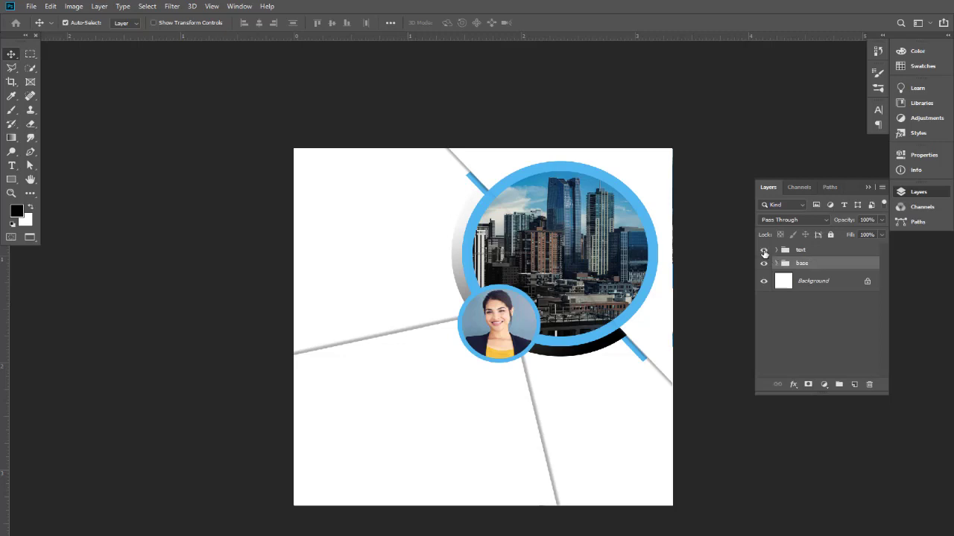
- Make the text group visible, showing the LOGO, WE HELP YOUR BUSINESS TO GROW FASTER headline and LEARN MORE button
{"action": "left_click", "coordinate": [763, 251]}
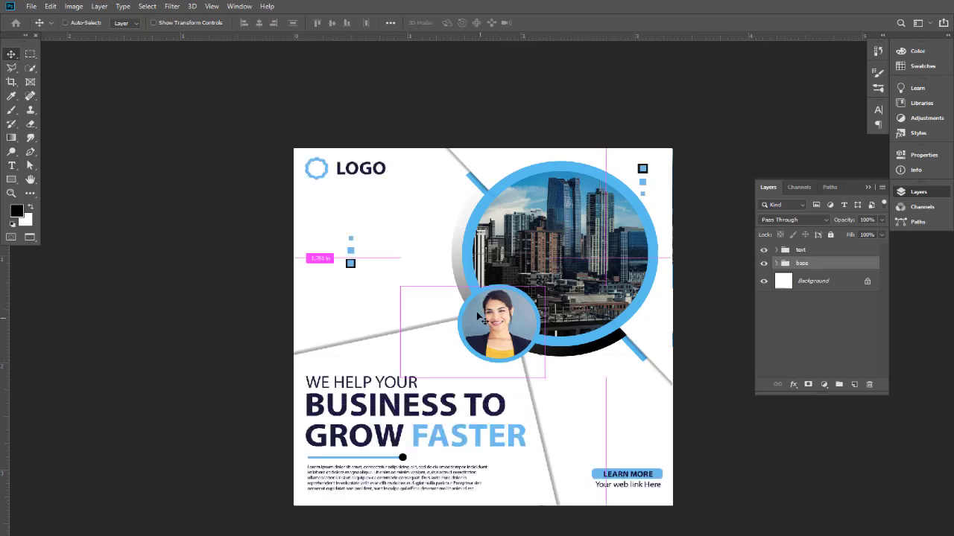
{"action": "scroll", "coordinate": [477, 313], "scroll_direction": "up", "scroll_amount": 2}
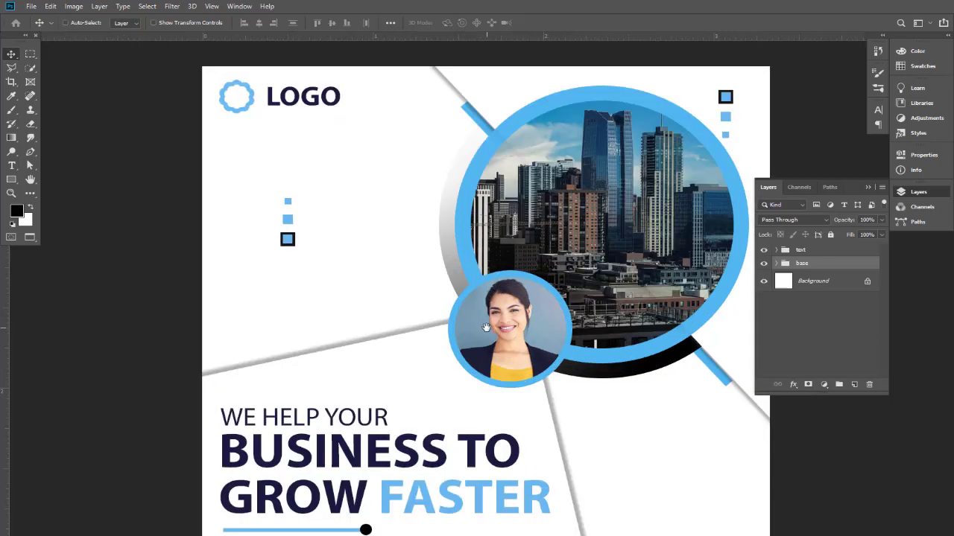
{"action": "scroll", "coordinate": [506, 343], "scroll_direction": "down", "scroll_amount": 2}
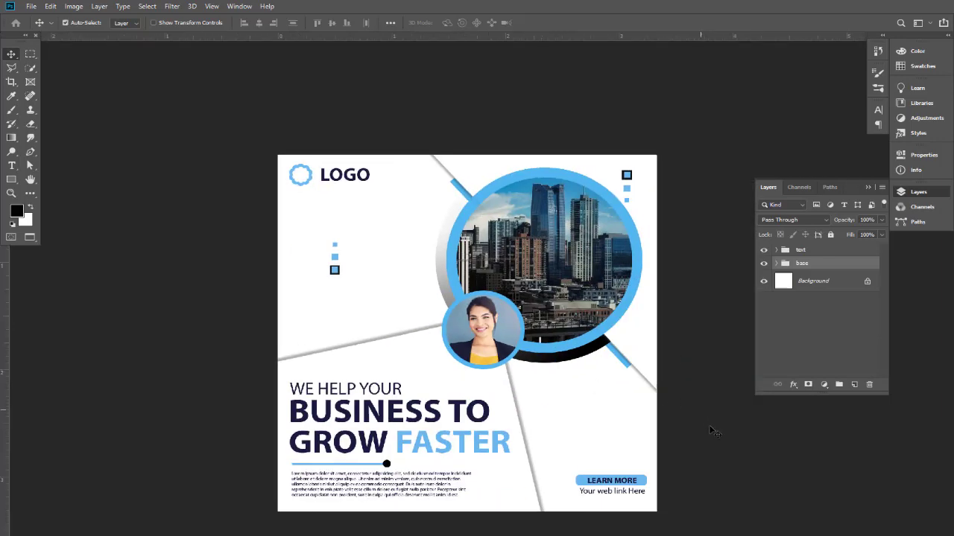